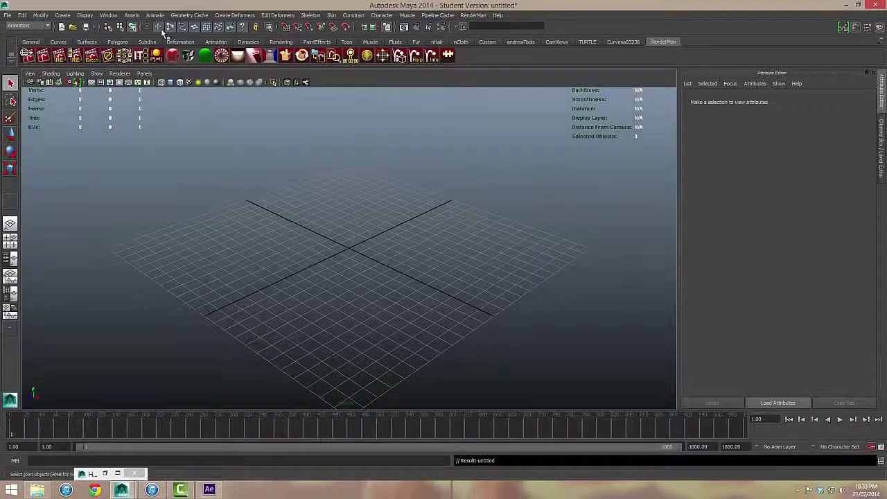
Step: Create a polygon plane at the origin and set its X, Y and Z scale to 100
left_click(118, 42)
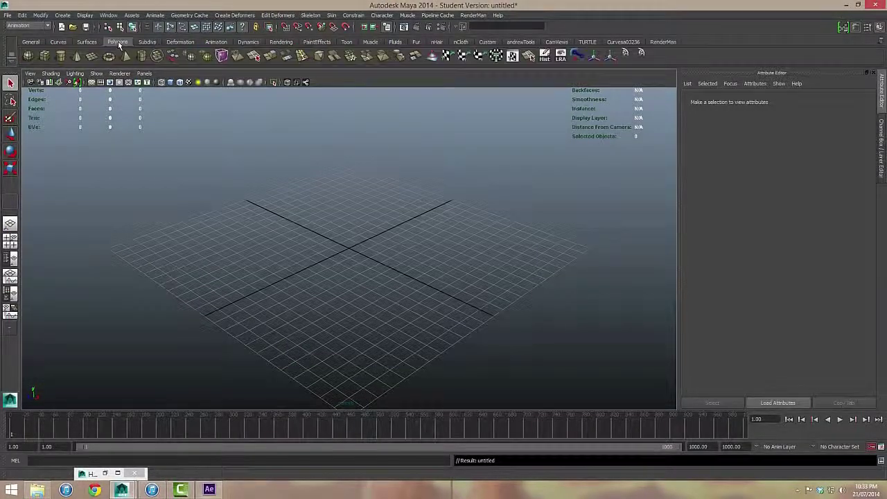
left_click(92, 56)
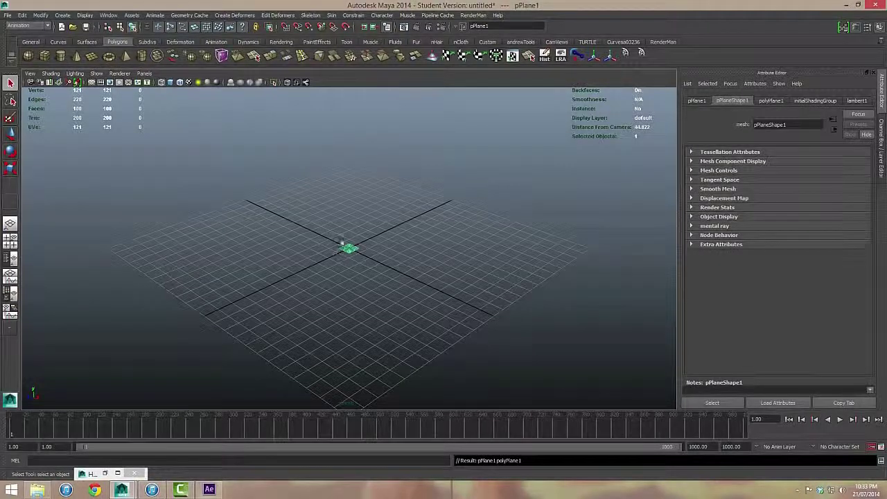
left_click(867, 135)
left_click_drag(850, 155, 865, 179)
type("100")
key("Return")
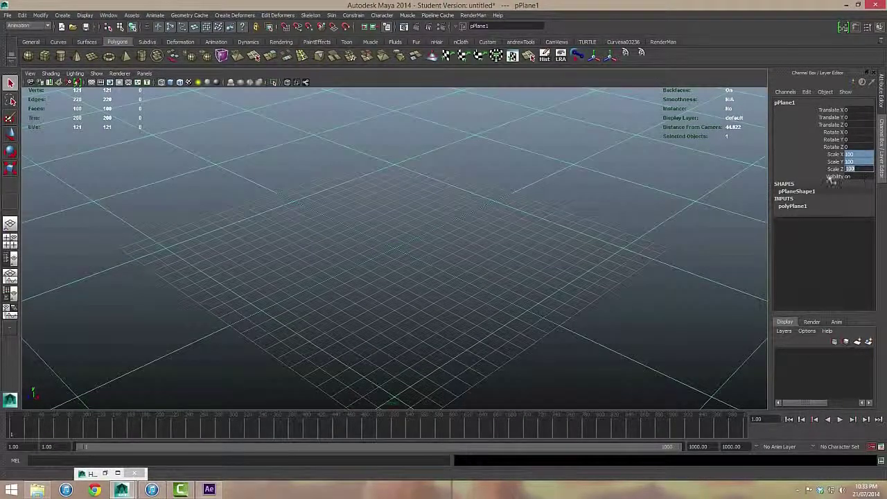
scroll(458, 238, "down", 10)
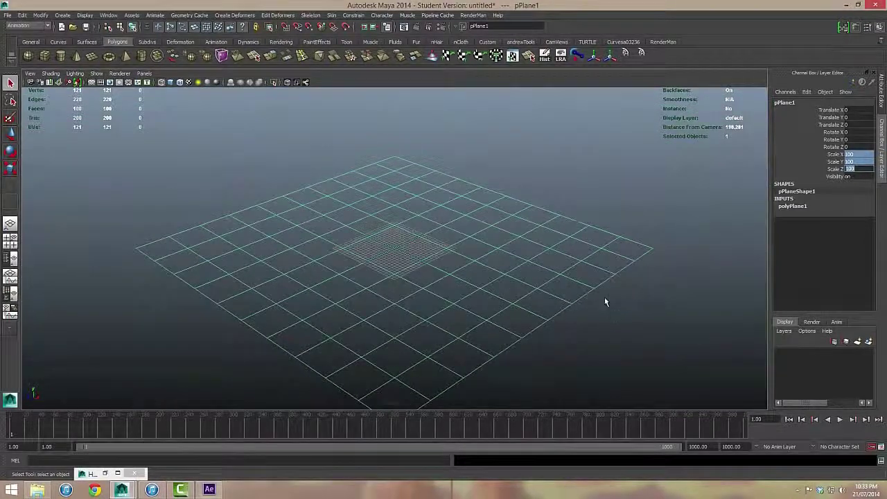
left_click(610, 316)
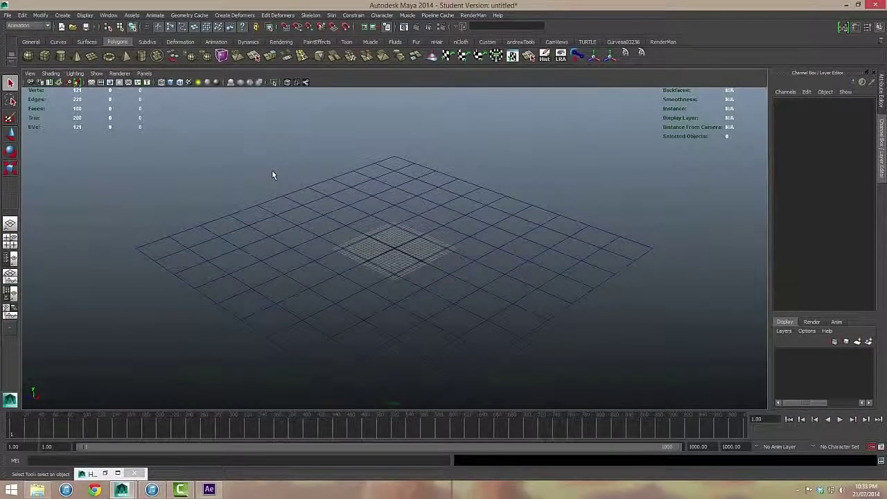
Step: Turn on textured shaded display and set the plane's width and height subdivisions to 3
key("6")
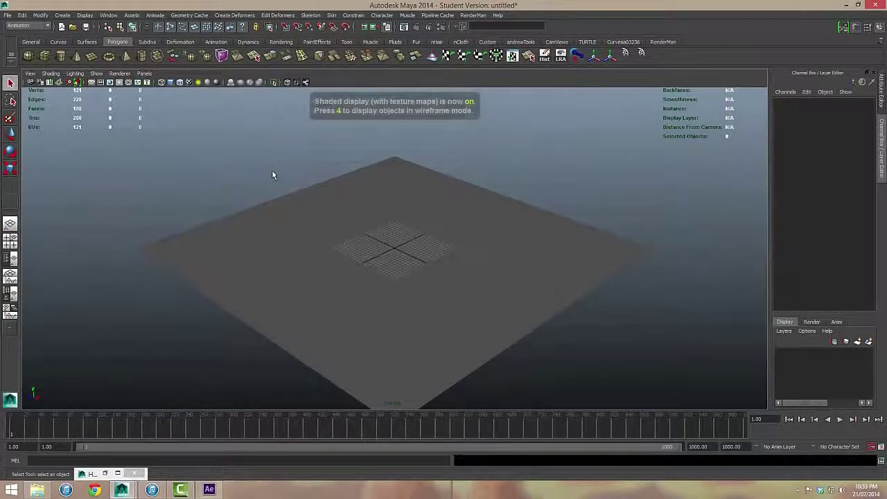
left_click(407, 189)
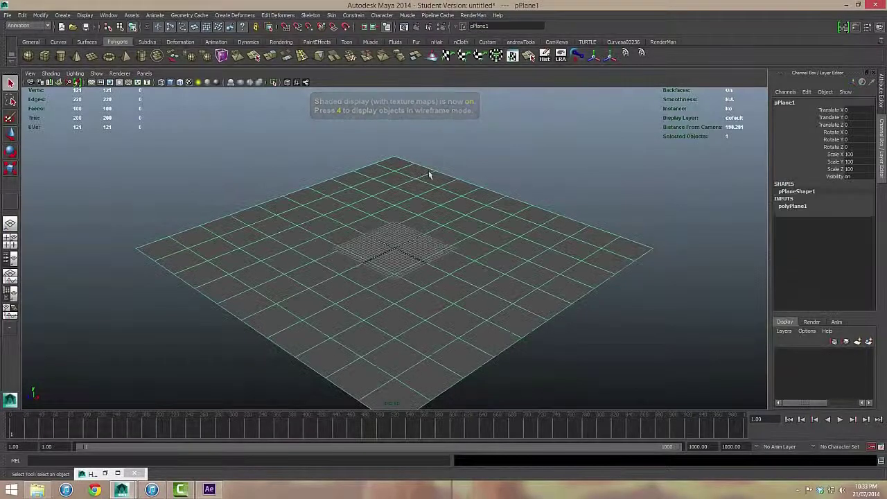
left_click(792, 207)
left_click(851, 228)
left_click_drag(852, 229, 856, 237)
type("3")
key("Return")
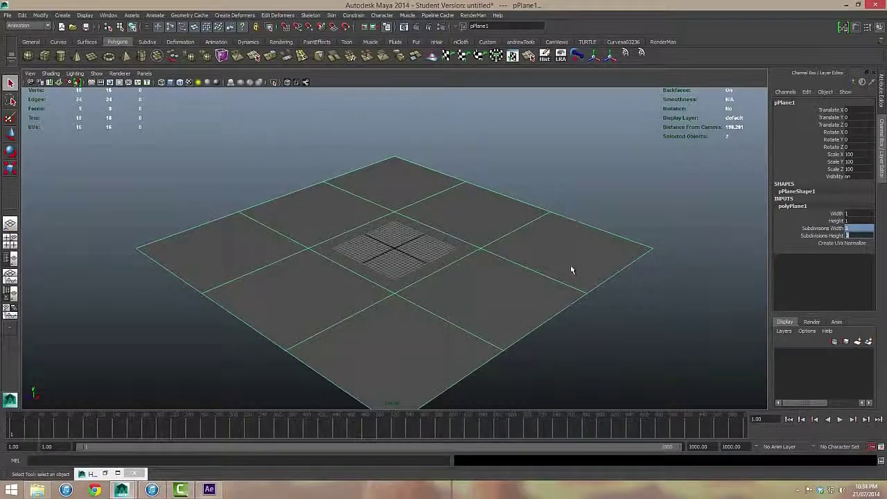
Step: Rotate the plane 90 degrees about the X axis so it stands upright
left_click(629, 294)
left_click(397, 210)
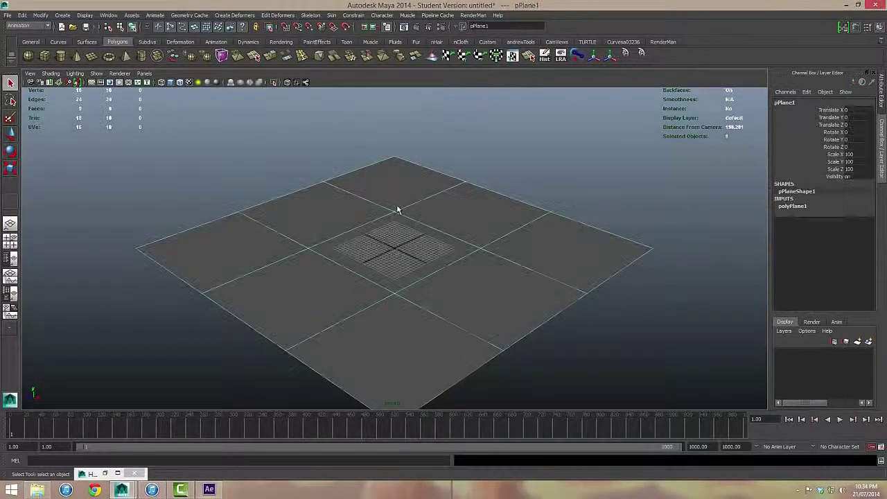
key("e")
left_click_drag(374, 224, 380, 291)
type("90")
key("Return")
left_click(541, 248)
left_click(446, 204)
scroll(480, 198, "down", 3)
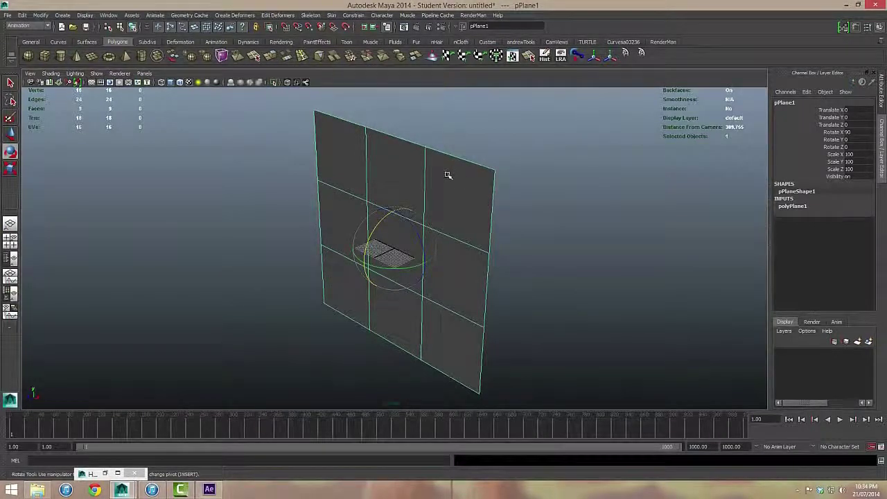
Step: Duplicate the upright plane and set the copy's Y rotation to 90 degrees to form a cross
key("ctrl+d")
left_click_drag(417, 265, 347, 257)
double_click(859, 139)
type("90")
key("Return")
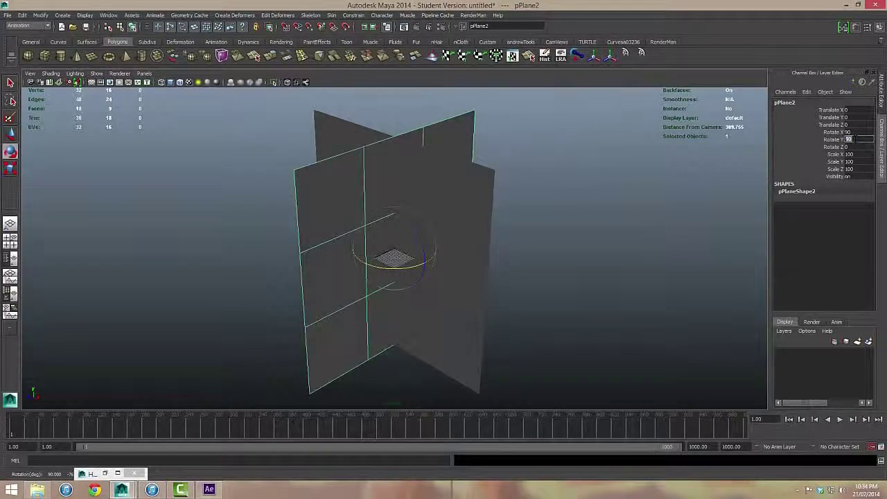
Step: Combine the two crossed planes into a single polygon mesh
left_click(531, 212)
left_click_drag(531, 212, 485, 257, "alt")
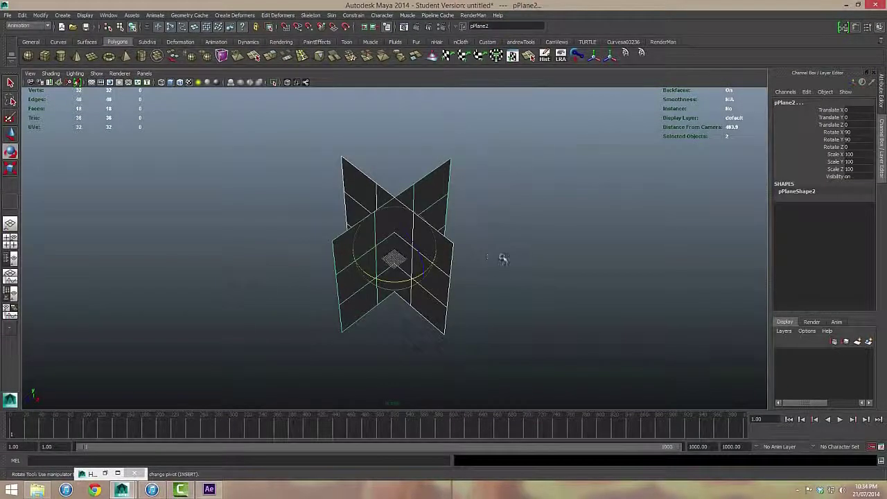
left_click(34, 27)
left_click(28, 40)
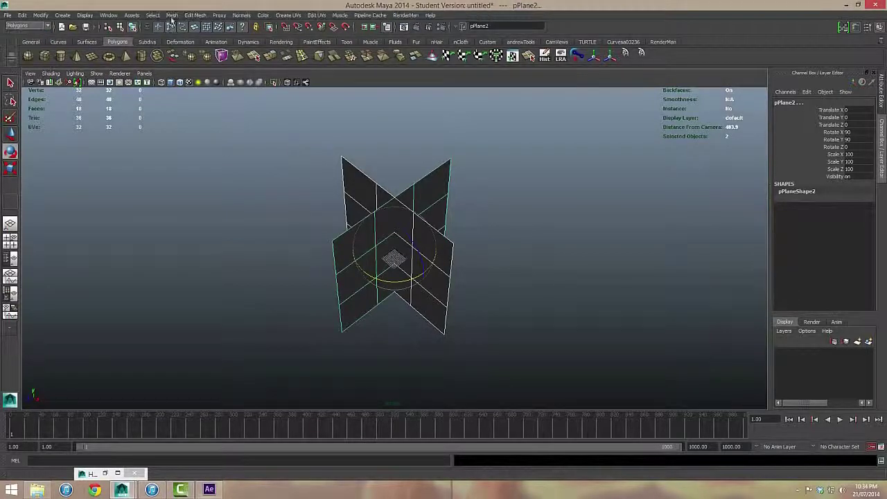
left_click(172, 15)
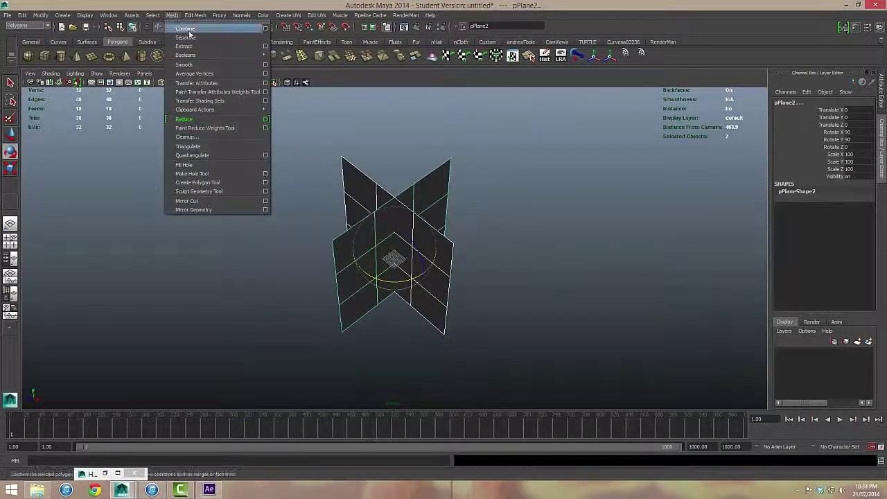
left_click(187, 30)
left_click(498, 224)
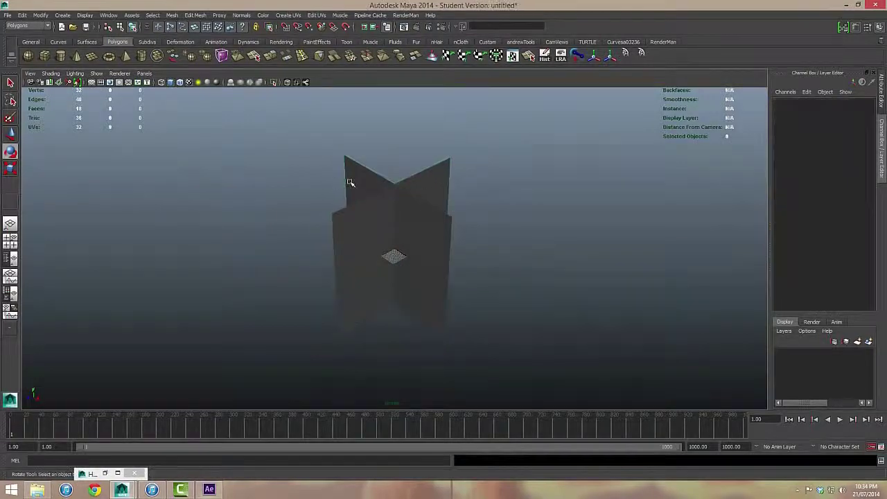
left_click(350, 182)
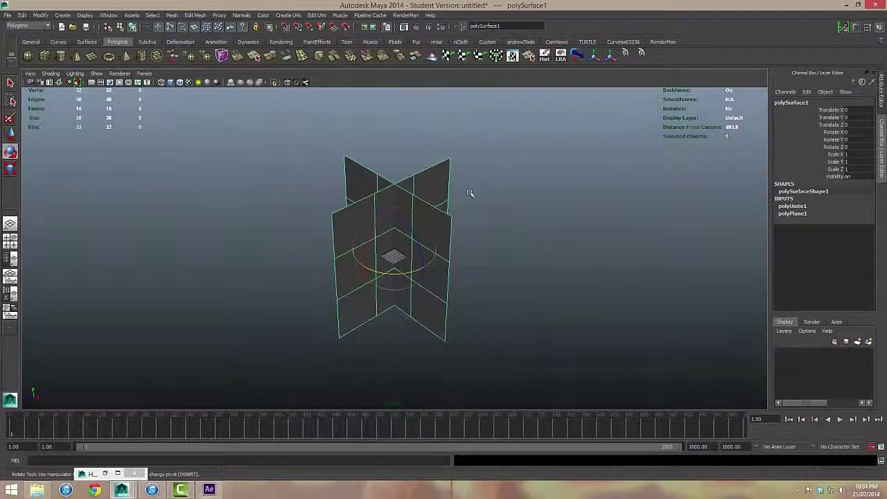
Step: Delete the construction history of the combined mesh
left_click(22, 15)
mouse_move(104, 118)
left_click(130, 124)
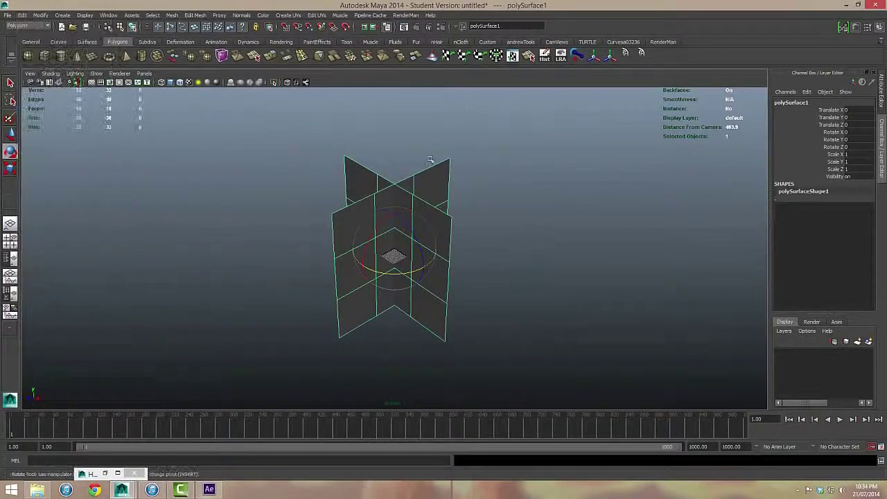
Step: Open the Lattice deformer options for the combined mesh and reset them to their defaults
left_click(405, 220)
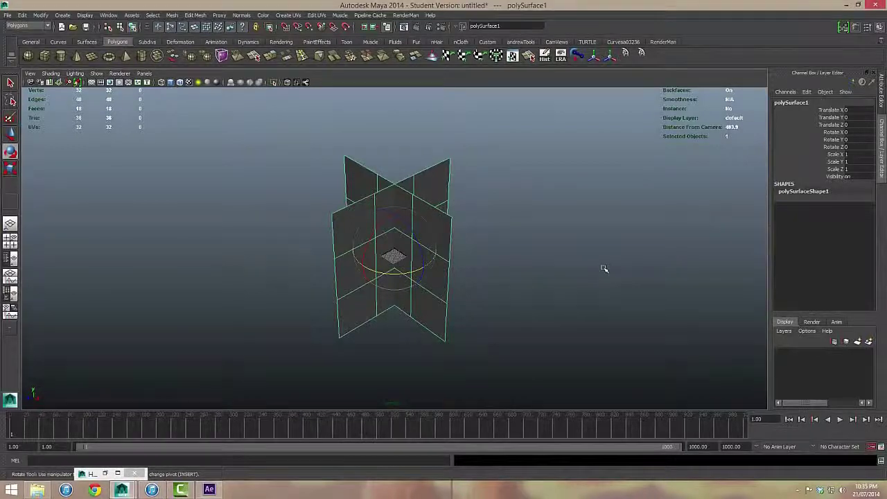
left_click(489, 204)
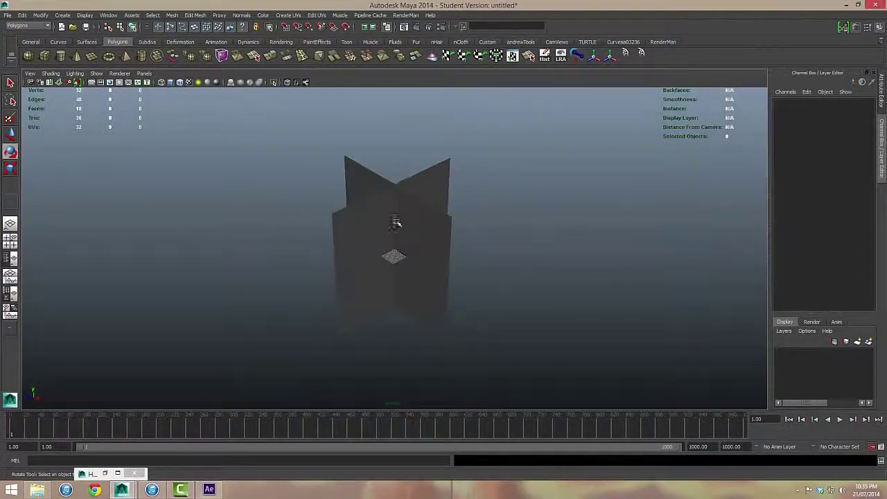
left_click(416, 227)
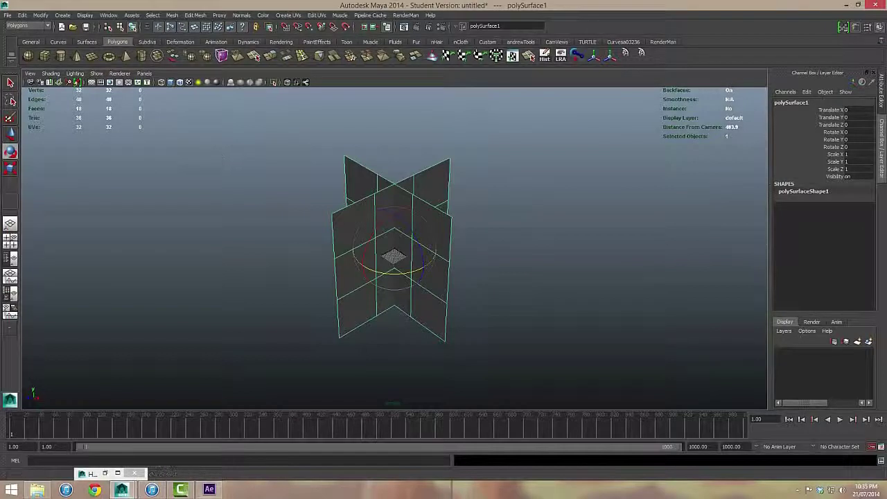
left_click(33, 26)
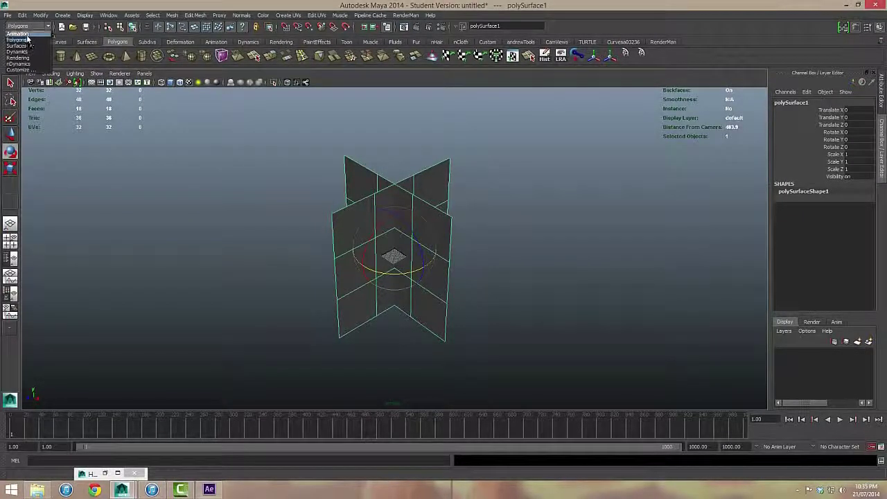
left_click(18, 34)
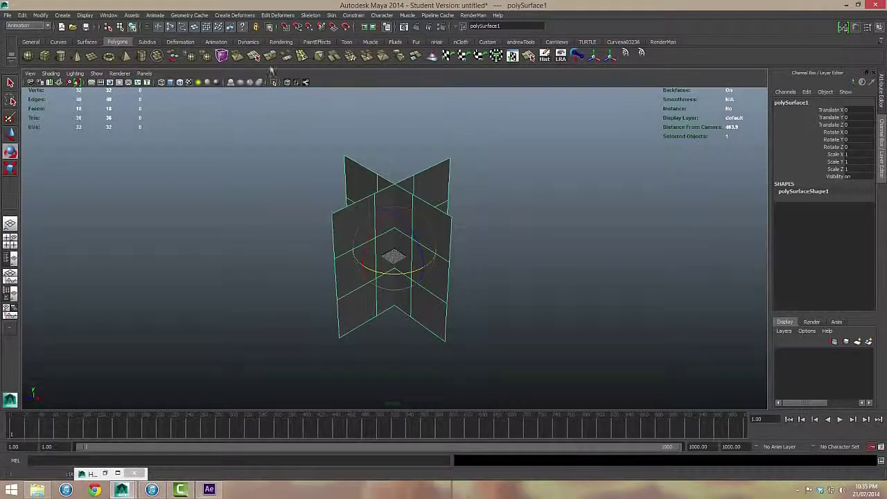
left_click(235, 15)
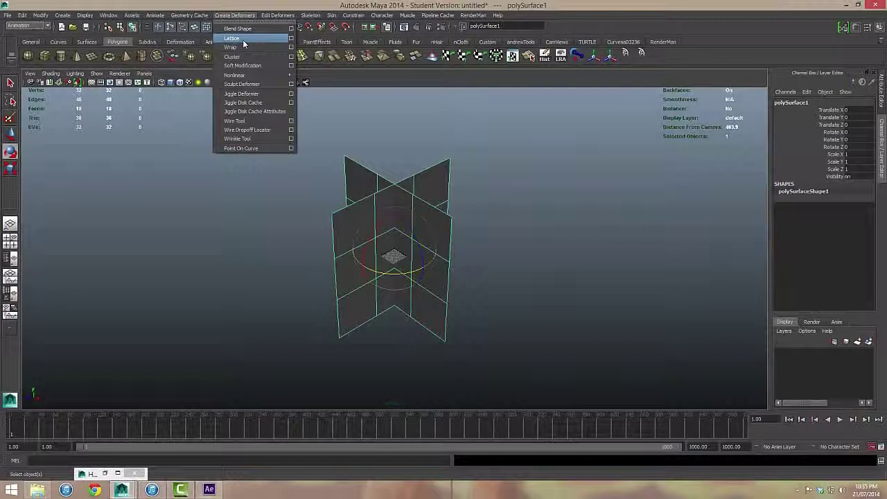
left_click(292, 40)
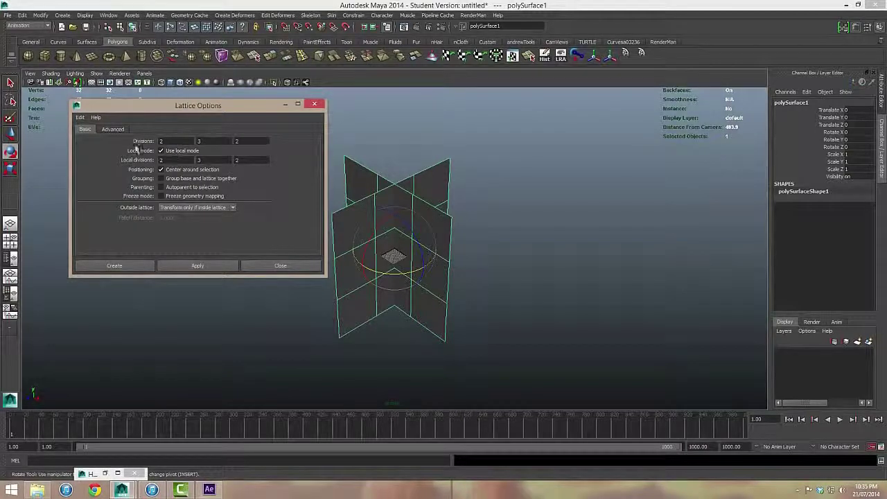
left_click(80, 118)
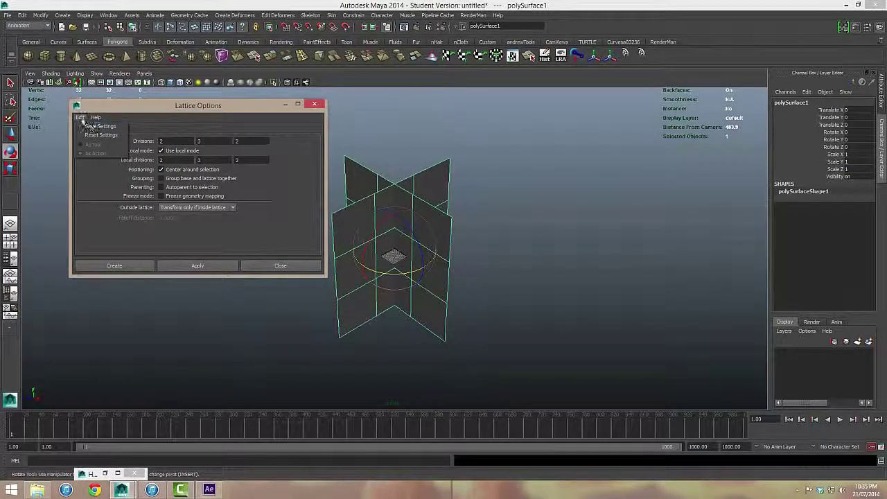
left_click(90, 135)
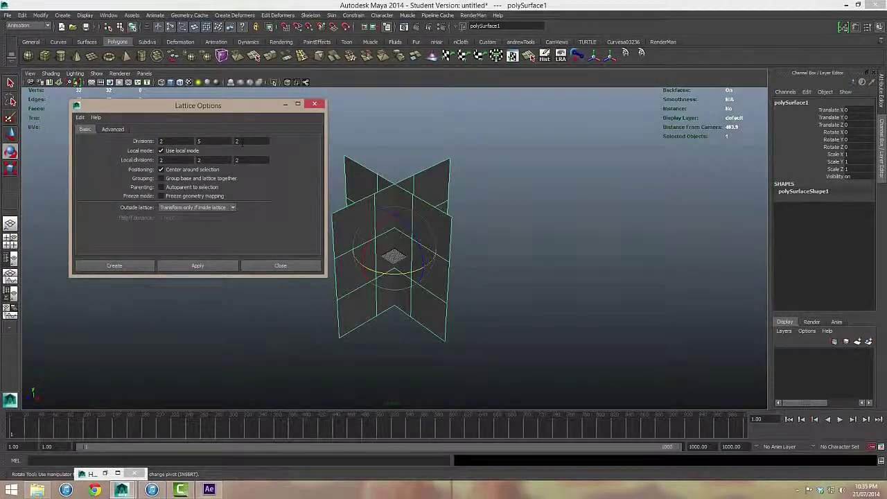
Step: Create a lattice around the crossed planes with divisions 2, 3, 2 and local divisions 2, 3, 2
double_click(199, 141)
type("3")
double_click(199, 160)
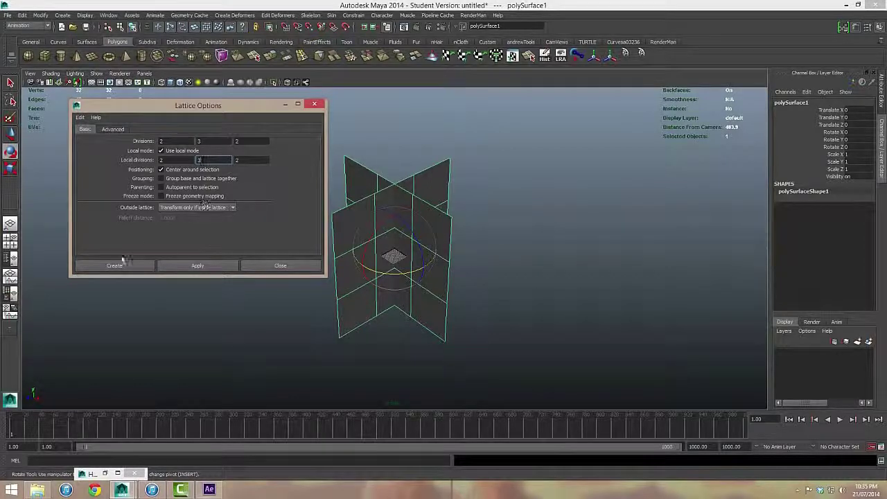
left_click(118, 265)
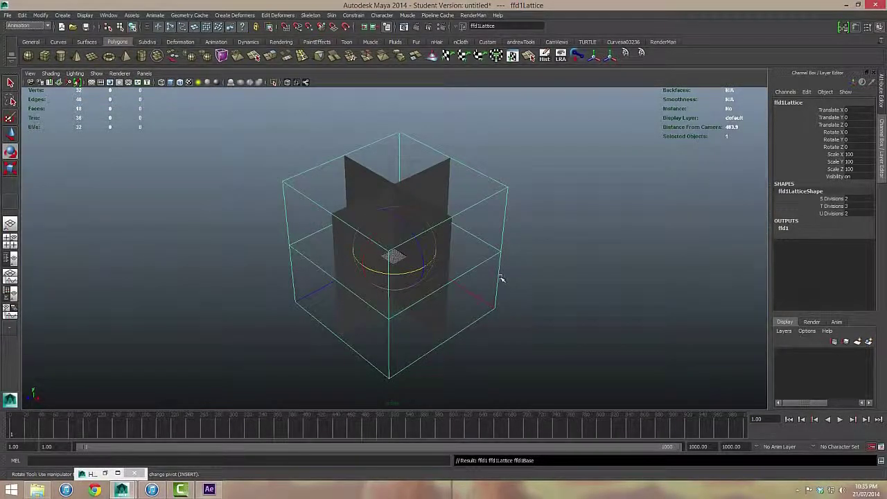
left_click(526, 185)
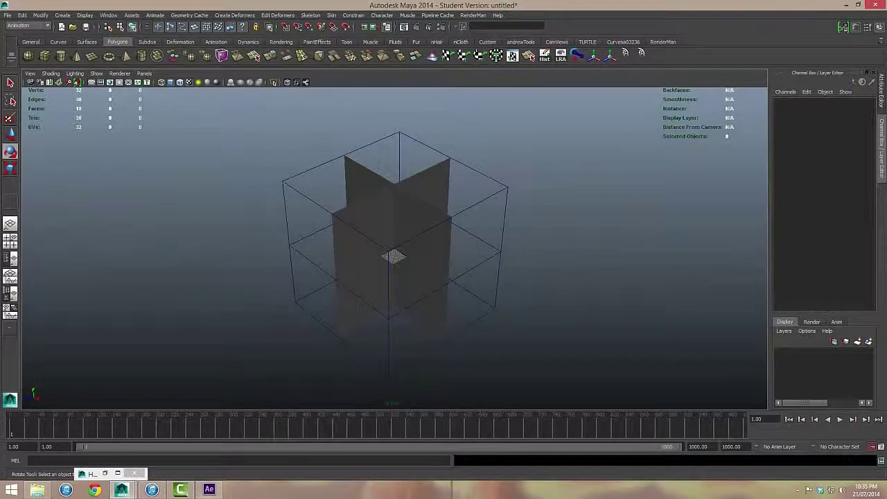
mouse_move(409, 256)
left_mouse_down("alt")
mouse_move(425, 192)
mouse_move(390, 254)
mouse_move(402, 256)
left_mouse_up("alt")
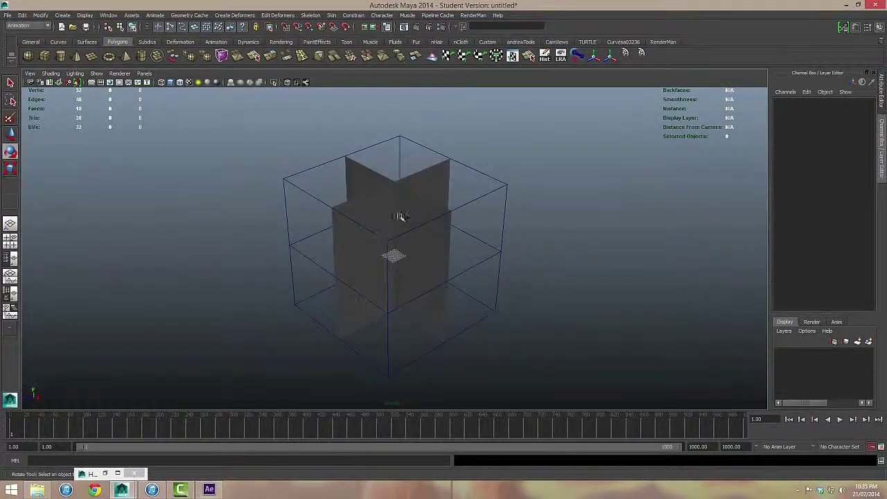
Step: Select the lattice around the crossed planes, switch it to lattice point editing and select its four top points
left_click(504, 187)
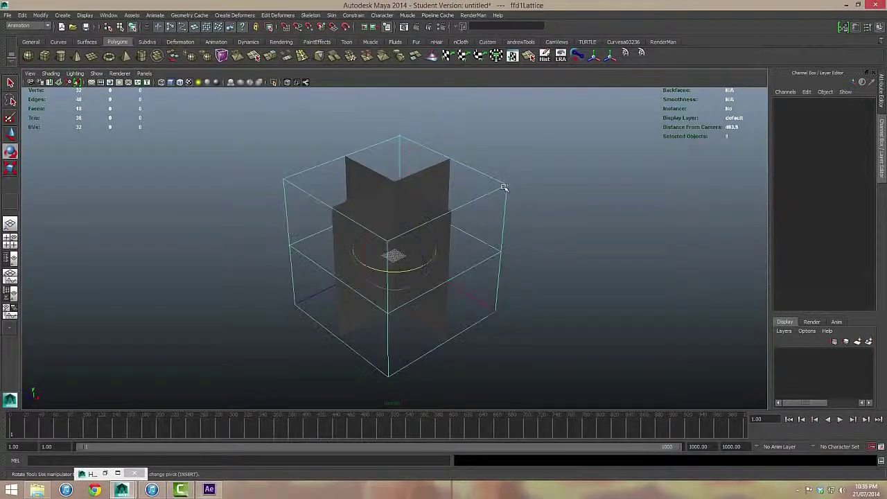
left_click_drag(520, 192, 501, 183, "alt")
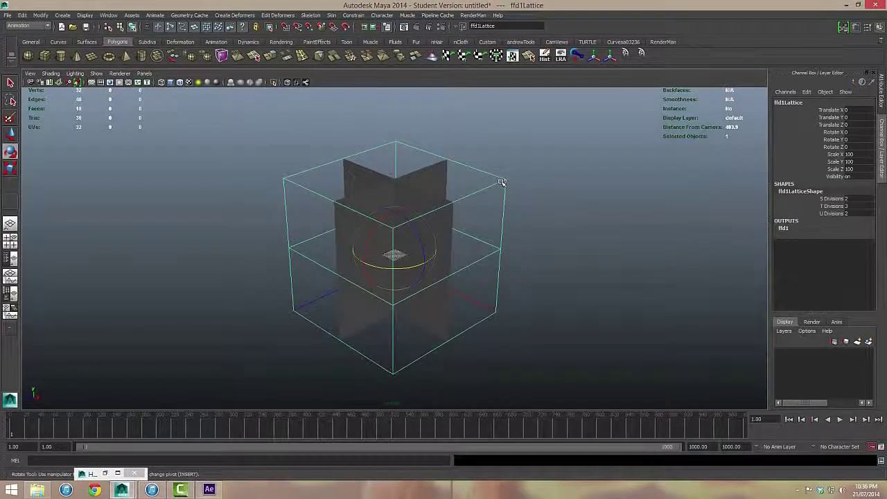
right_click(501, 182)
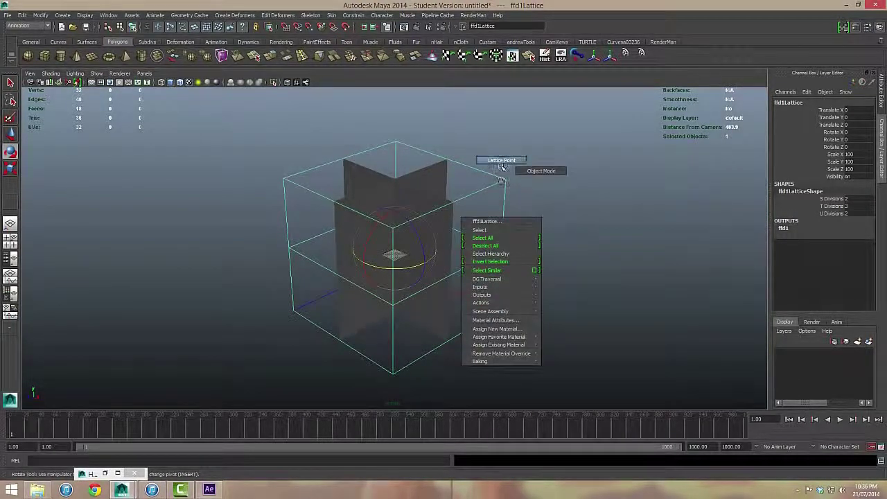
left_click(501, 162)
left_click_drag(556, 228, 588, 216, "alt")
key("e")
left_click_drag(241, 144, 527, 205)
left_click_drag(528, 205, 553, 221)
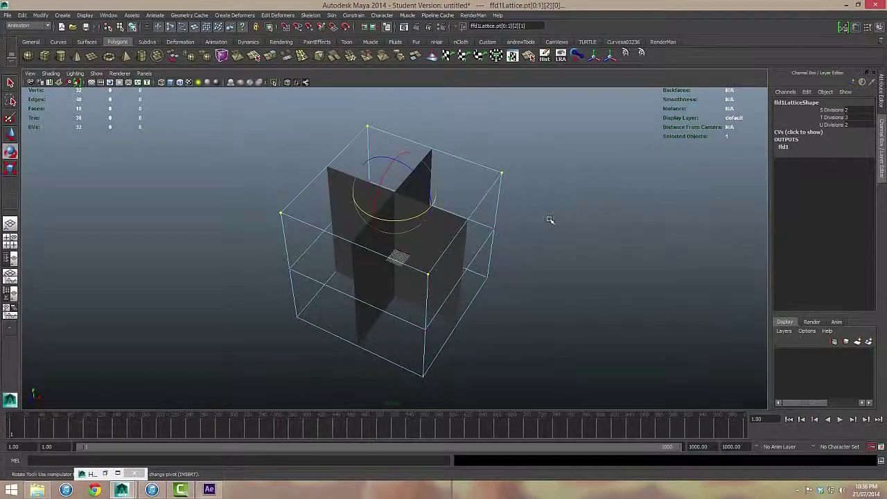
Step: Try moving the four top lattice points with the Move tool and undo the move
key("w")
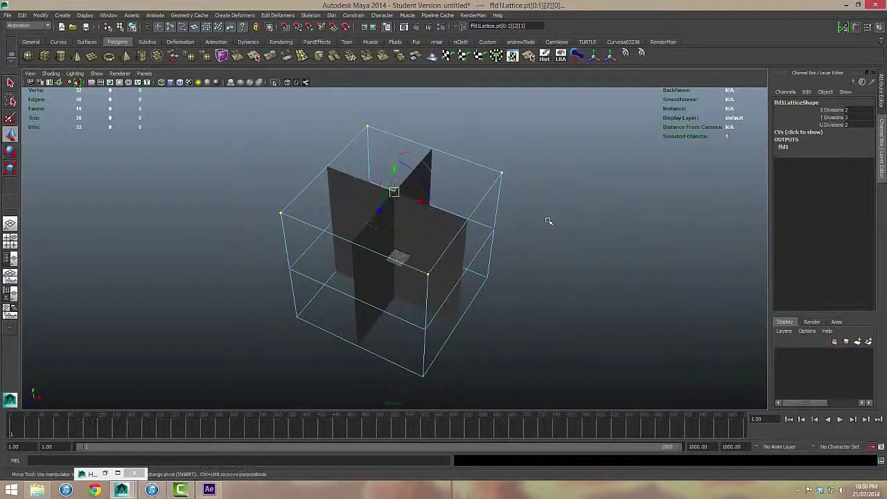
left_click_drag(518, 208, 477, 214, "alt")
left_click_drag(422, 216, 490, 262, "alt")
key("ctrl+z")
key("ctrl+z")
mouse_move(503, 206)
left_mouse_down("alt")
mouse_move(515, 199)
mouse_move(493, 208)
left_mouse_up("alt")
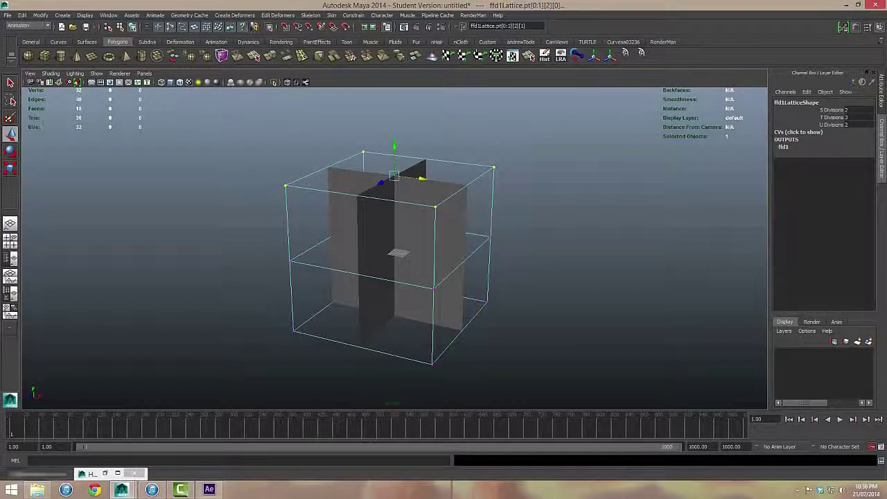
Step: Create a cluster deformer from the four selected top lattice points
left_click(239, 16)
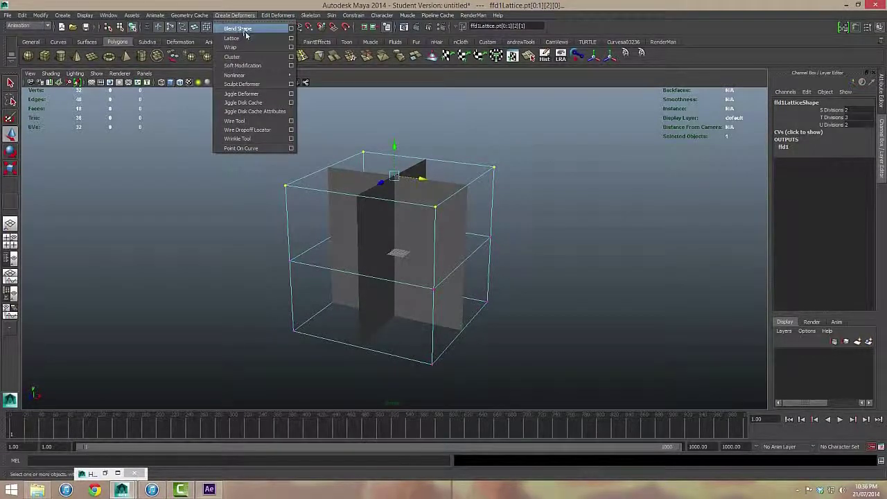
left_click(265, 61)
left_click_drag(509, 144, 416, 177, "alt")
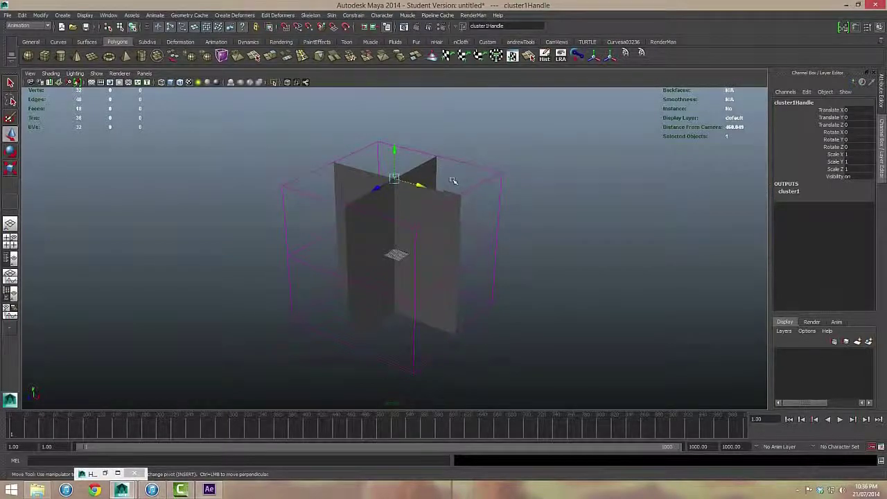
left_click(99, 73)
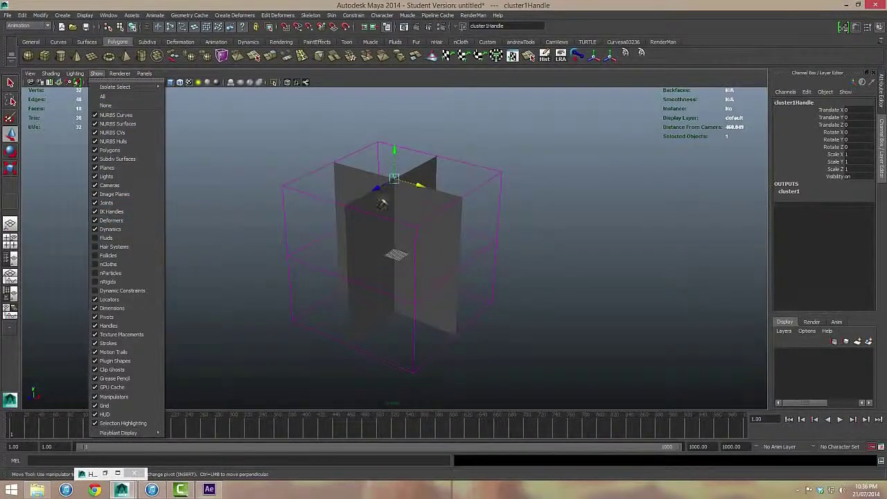
left_click(392, 80)
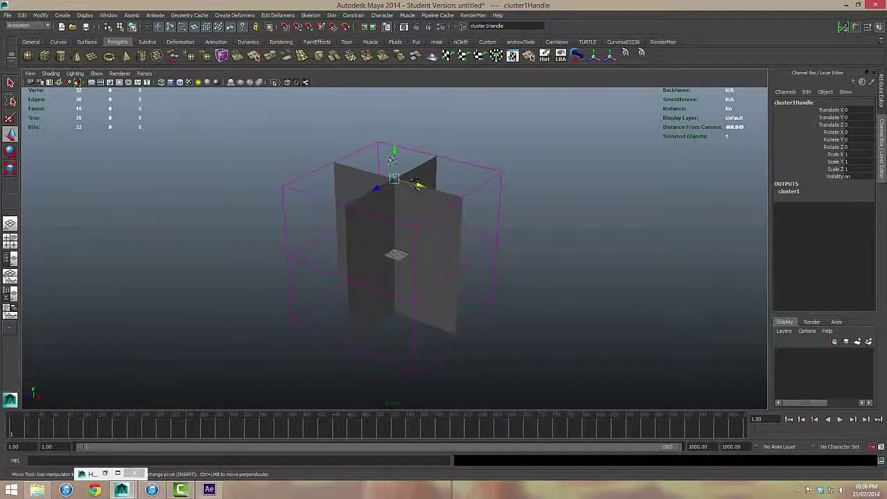
Step: Test the deformation by moving the cluster handle along X and in other directions, undoing each move
left_click_drag(416, 181, 464, 229)
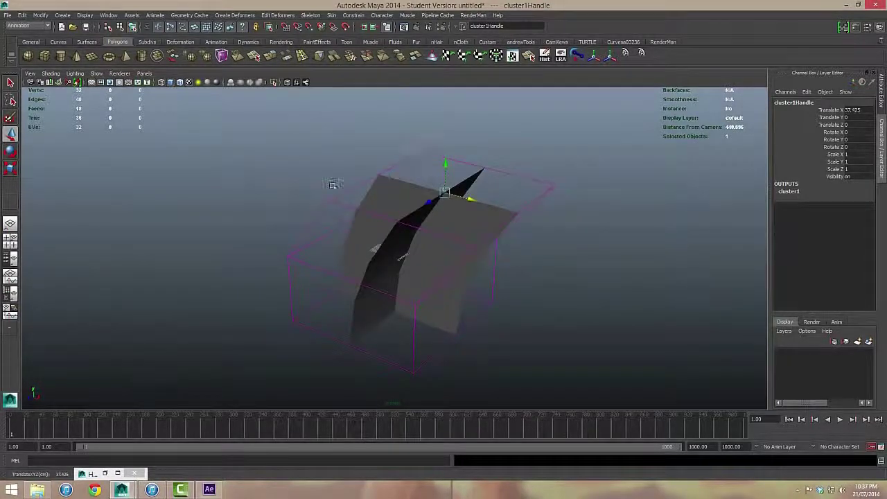
left_click_drag(469, 201, 374, 154)
key("ctrl+z")
key("ctrl+z")
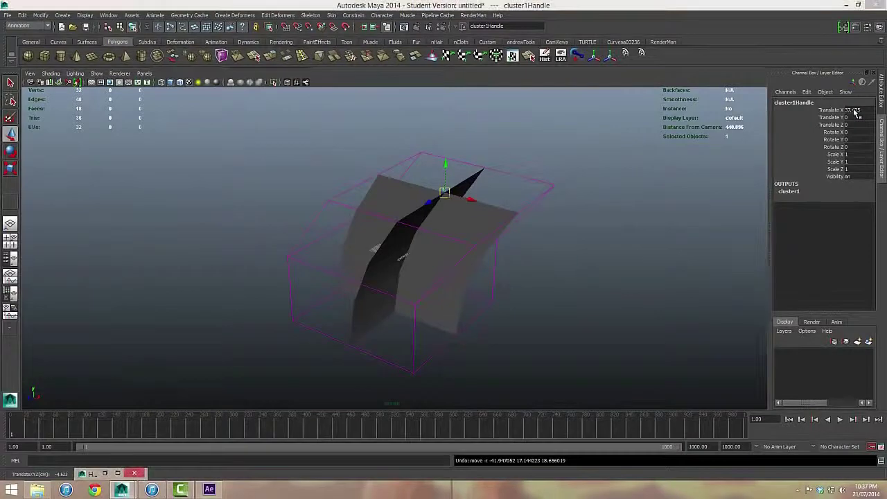
key("ctrl+z")
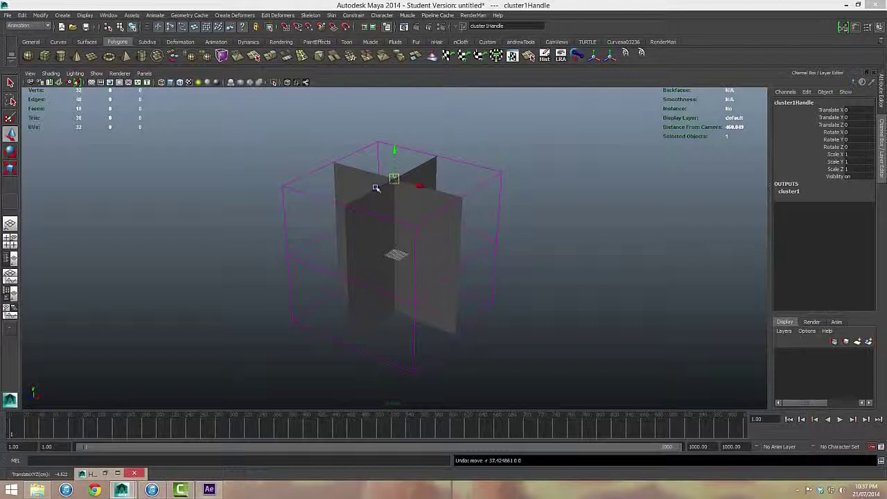
left_click_drag(376, 188, 437, 198)
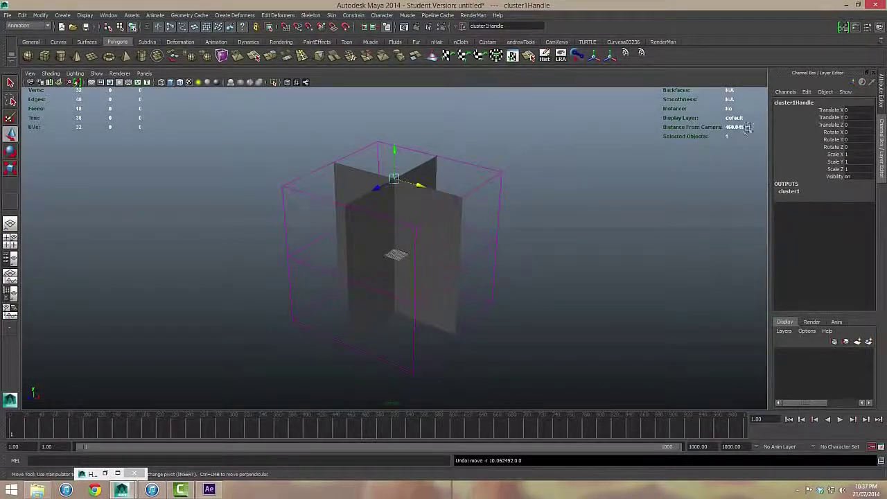
Step: Open the Expression Editor for the cluster handle's Translate X attribute
left_click(832, 110)
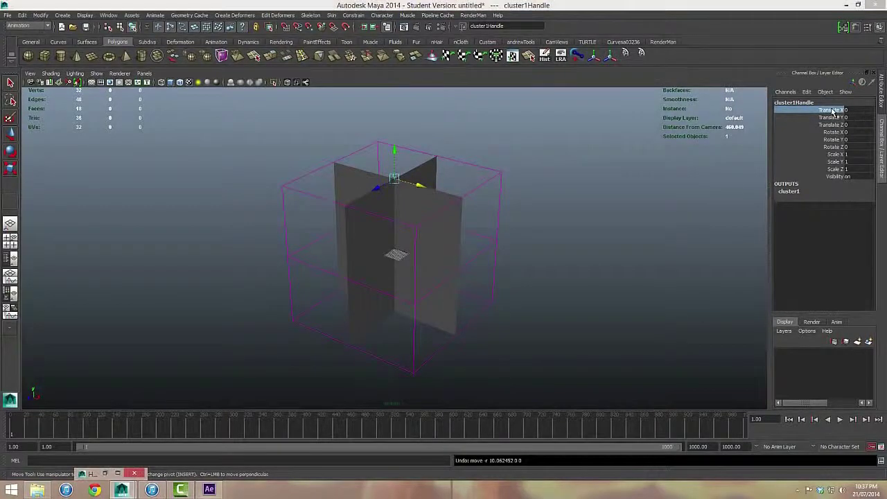
right_click(832, 111)
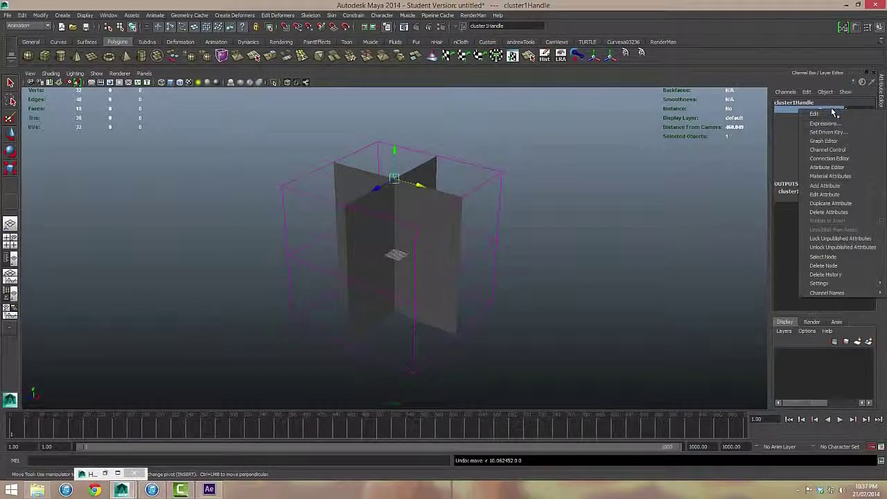
left_click(824, 124)
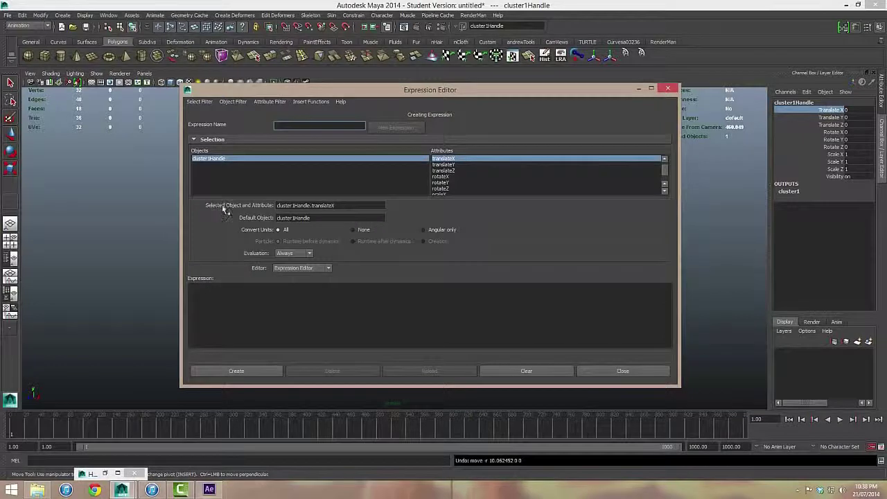
Step: Create the expression cluster1Handle.translateX = noise(time) and minimize the Expression Editor
left_click_drag(339, 206, 275, 205)
key("ctrl+c")
left_click(227, 296)
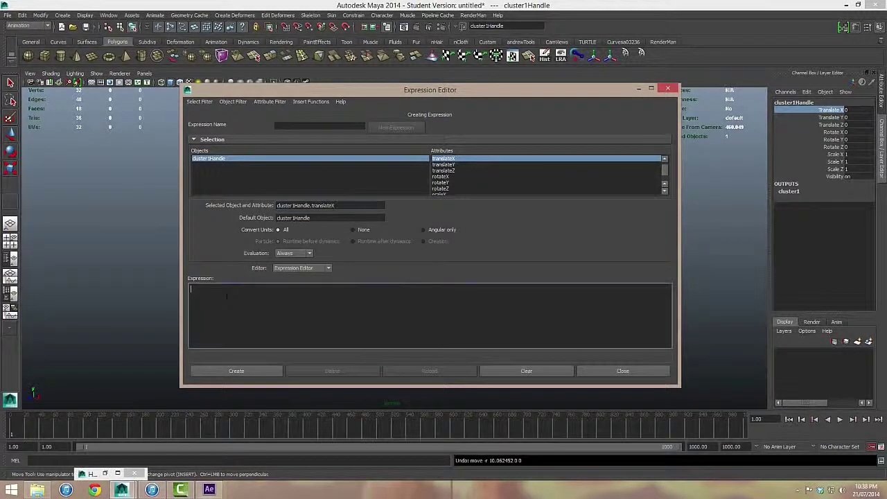
key("ctrl+v")
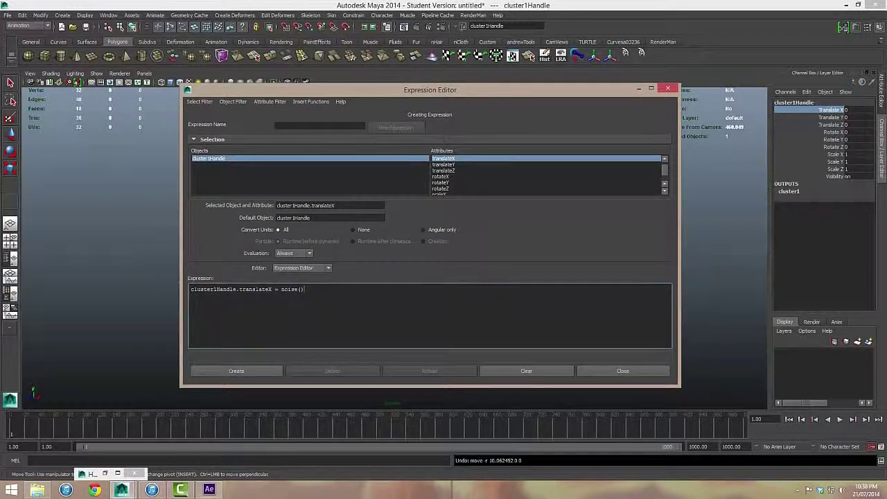
type(")")
type("time")
left_click(235, 371)
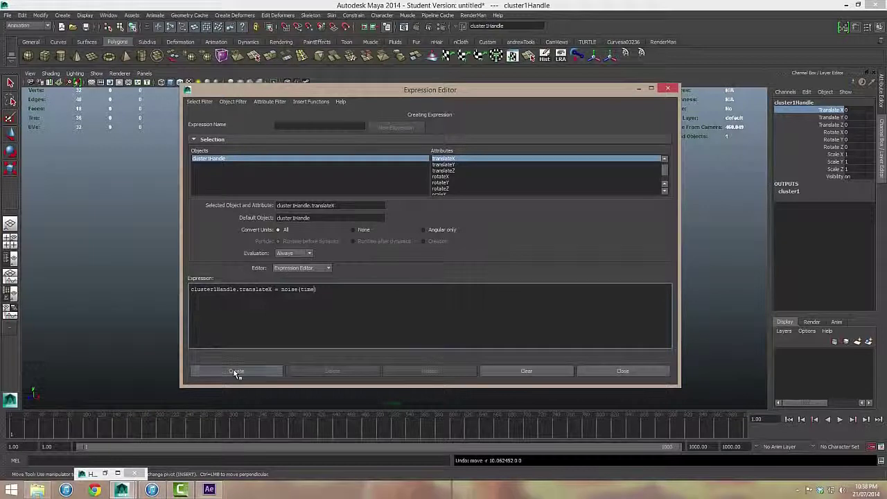
left_click(637, 90)
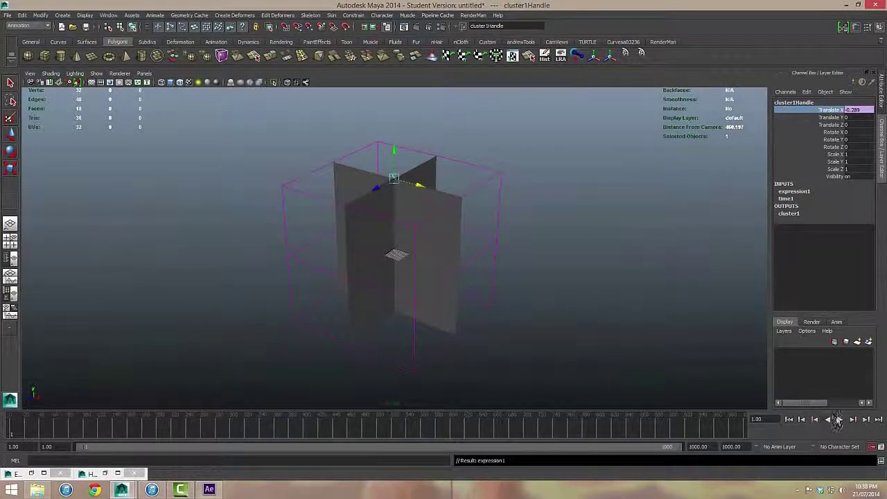
Step: Set the playback end to frame 100 and play the animation to check the cluster's movement
double_click(697, 447)
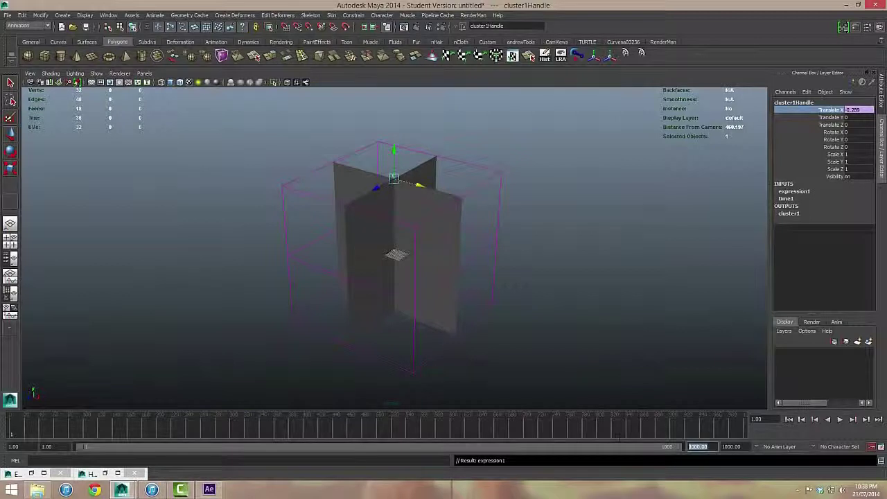
type("100")
key("Return")
left_click(839, 419)
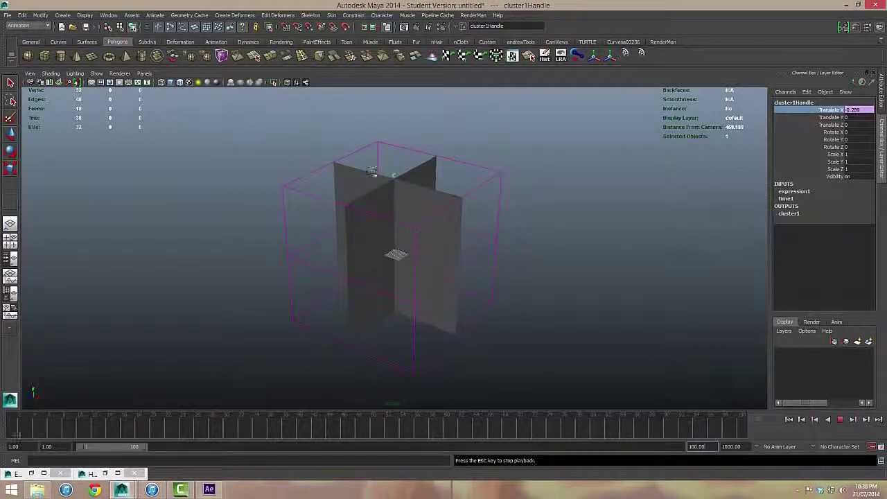
left_click(839, 419)
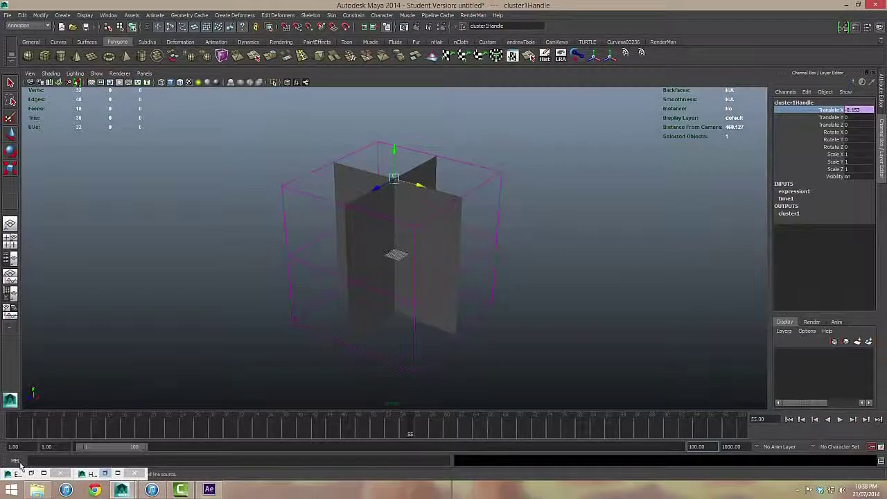
Step: Multiply the noise by 10 in the expression, making it cluster1Handle.translateX = noise(time) * 10
left_click(31, 475)
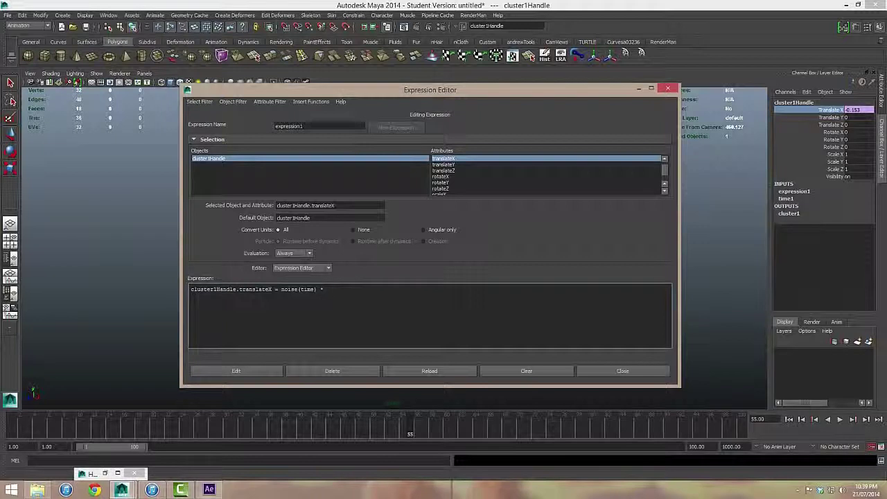
left_click(236, 370)
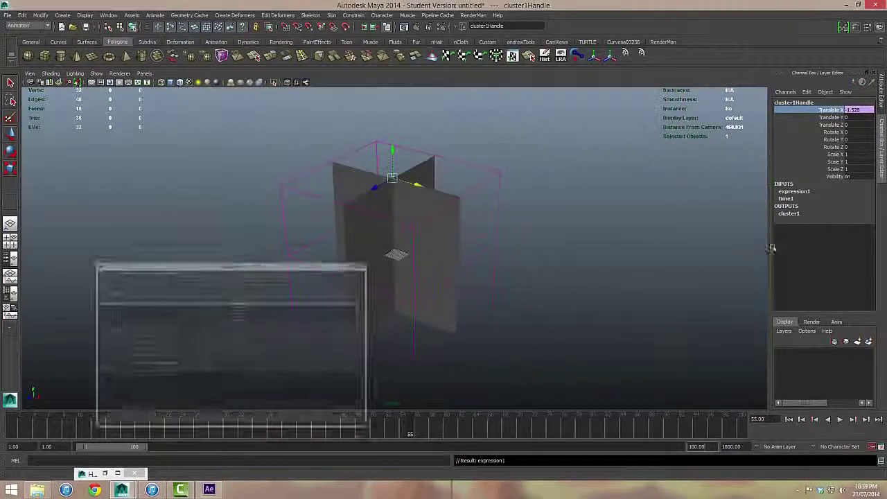
left_click(638, 88)
Step: Play back the amplified noise movement, stop it and return to the first frame
left_click(840, 420)
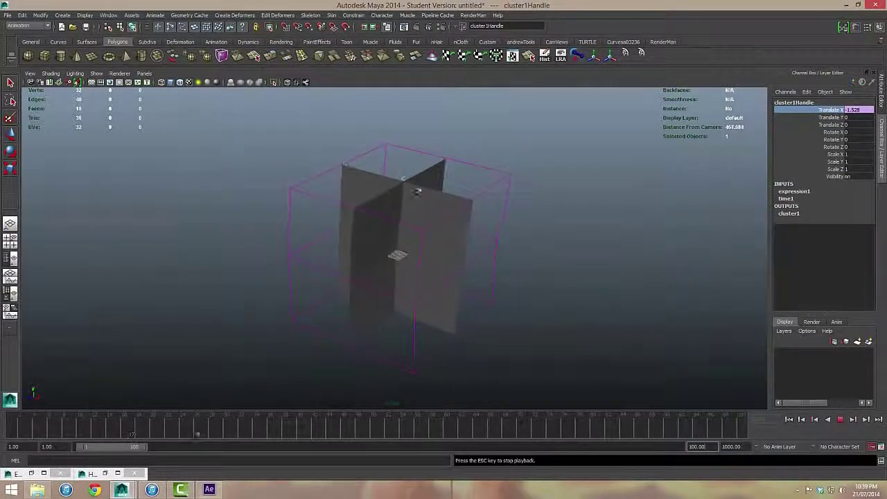
left_click(839, 420)
left_click(788, 419)
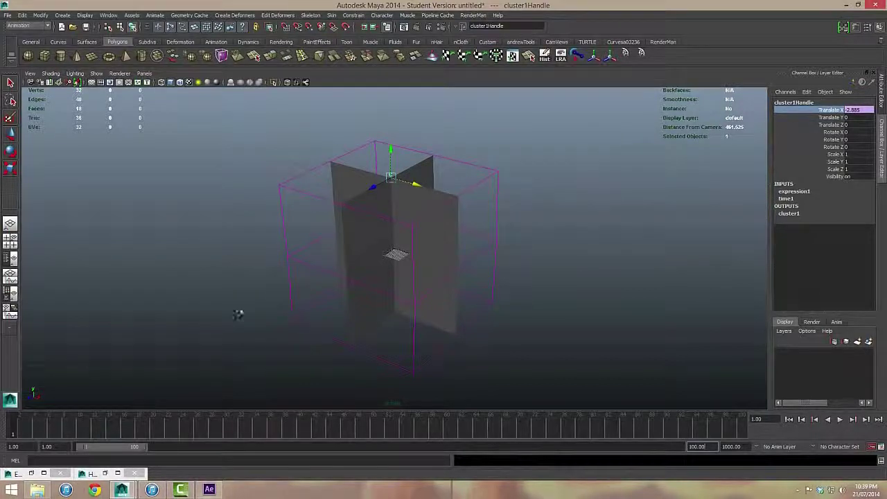
Step: Speed up the noise by changing the expression to cluster1Handle.translateX = noise(time * 3) * 10
left_click(30, 474)
left_click(31, 475)
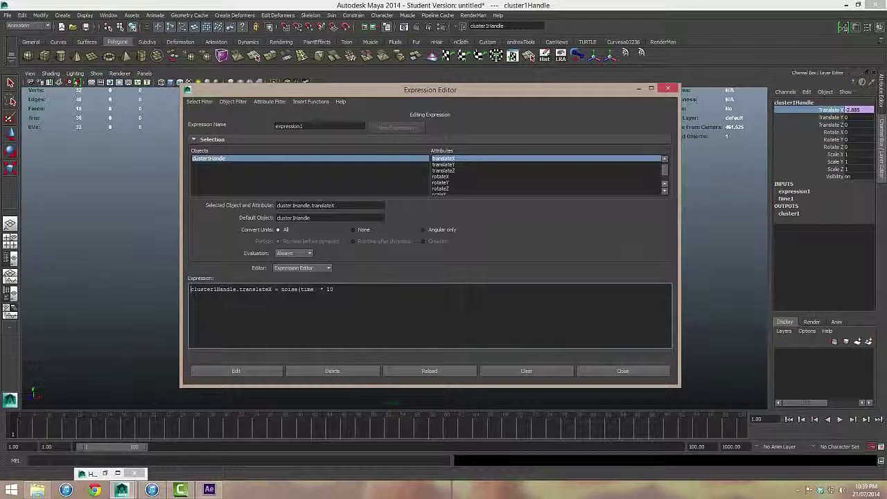
type("* 3")
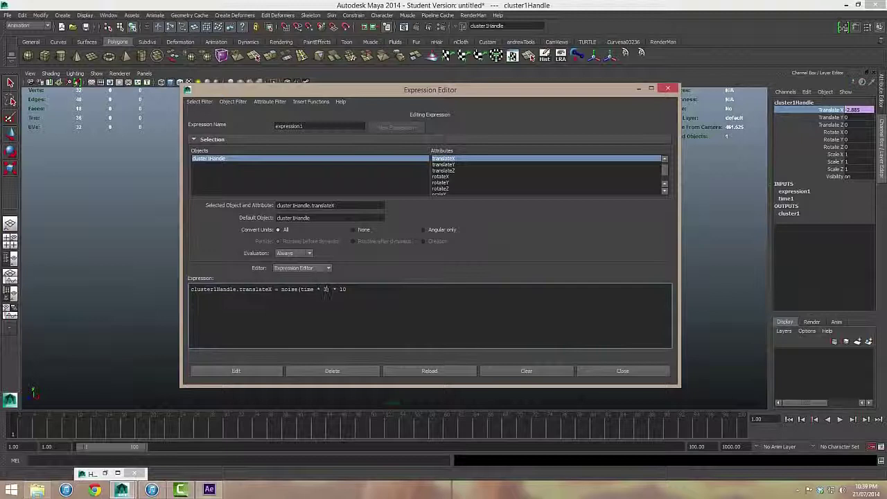
double_click(289, 289)
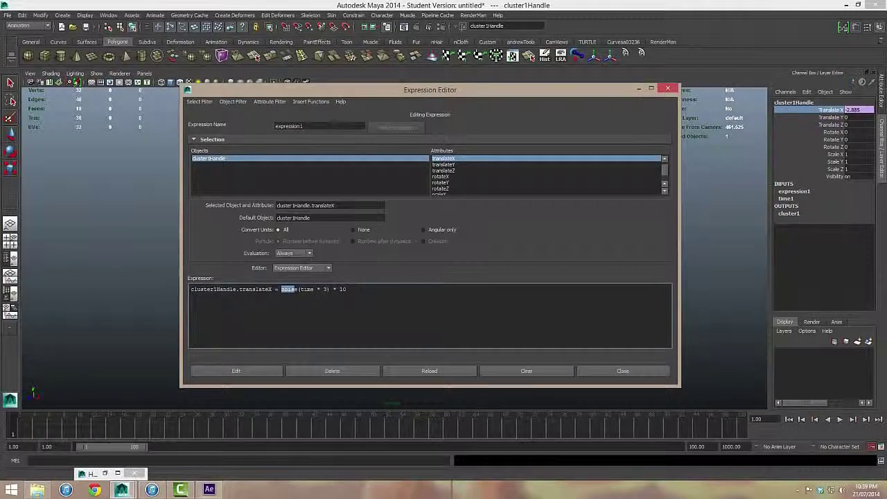
left_click(235, 369)
left_click(667, 88)
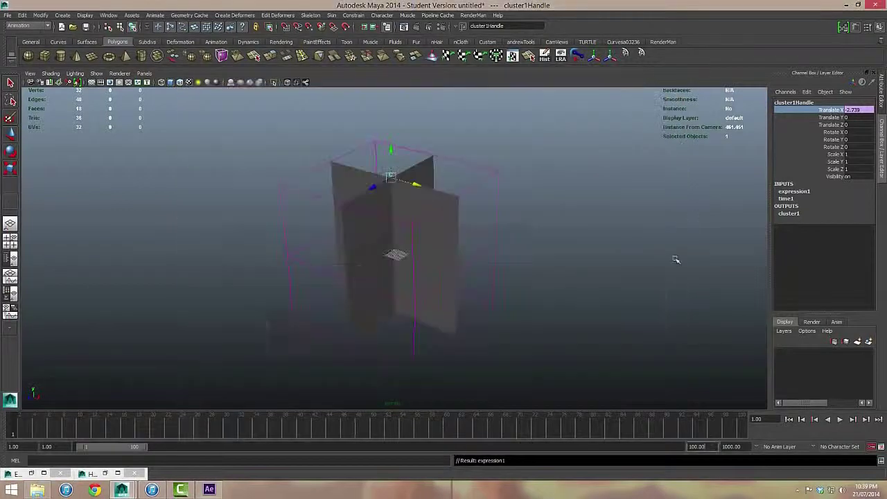
Step: Play the animation to review the faster noise movement and rewind to the start of the playback range
left_click(839, 419)
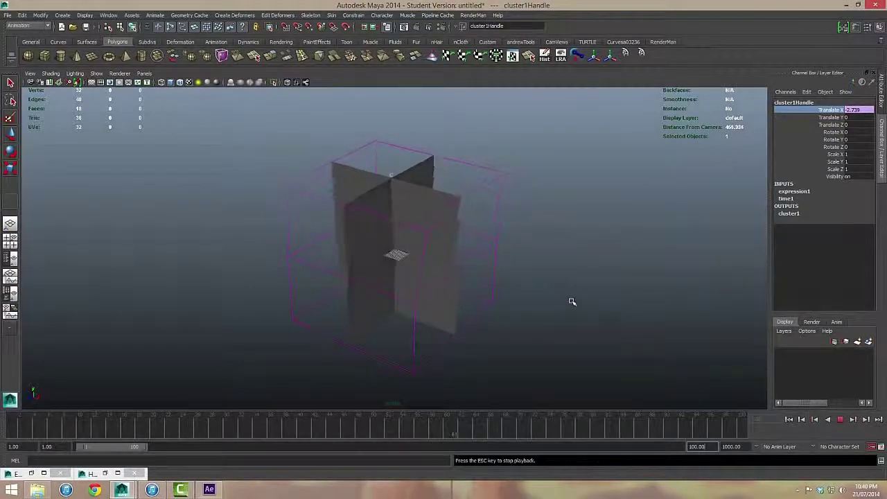
left_click(840, 420)
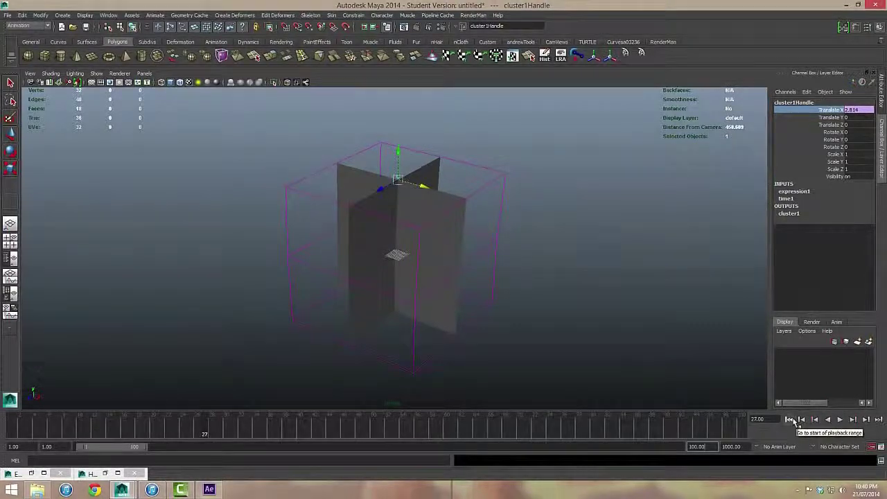
left_click(789, 420)
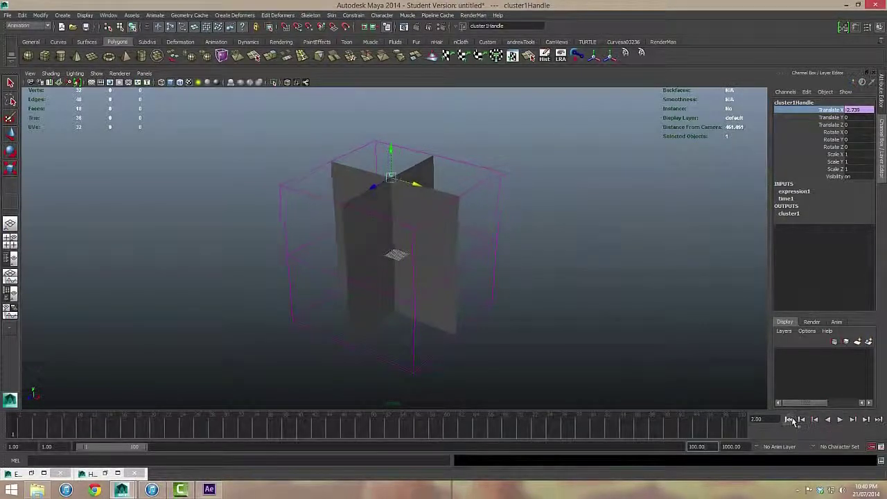
Step: Group the cluster handle, the crossed planes and the lattice together
left_click(591, 323)
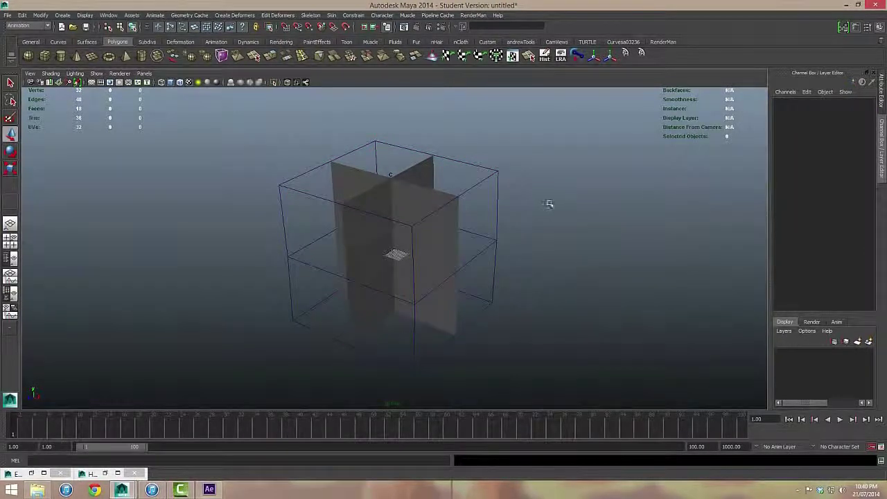
left_click_drag(219, 115, 571, 391)
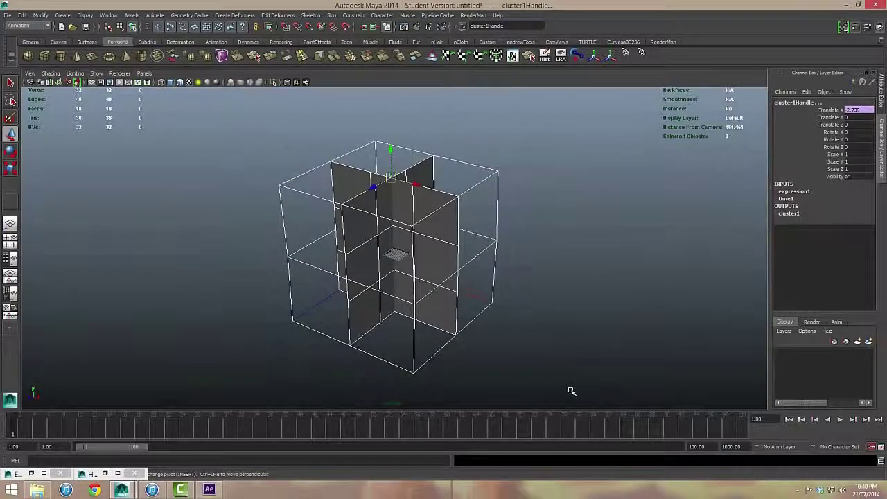
left_click(22, 15)
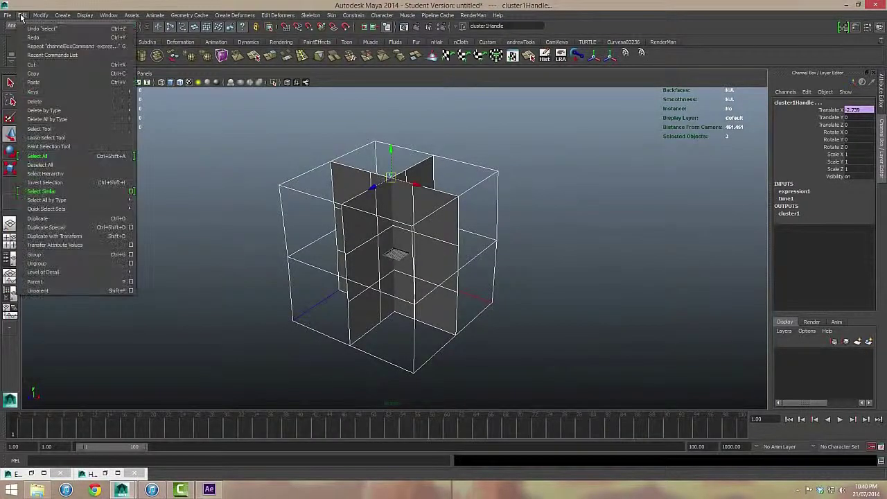
left_click(67, 255)
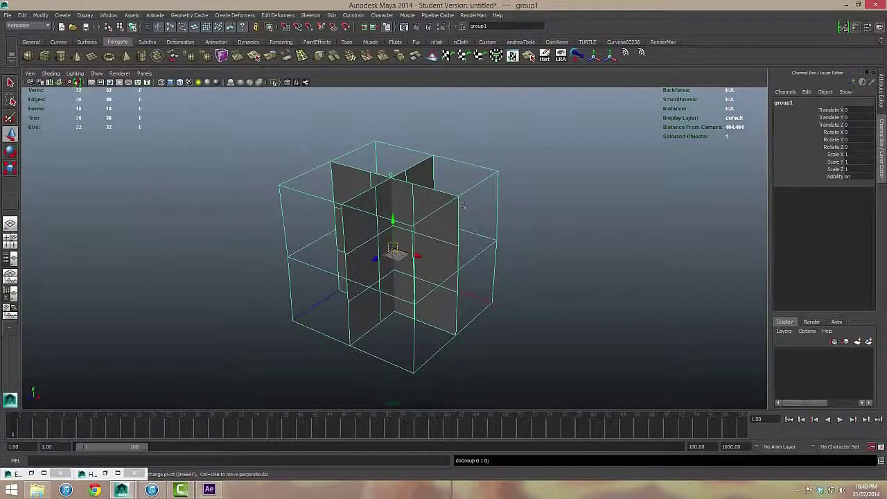
Step: Rename the new group as GrassSimulationGroup
double_click(791, 102)
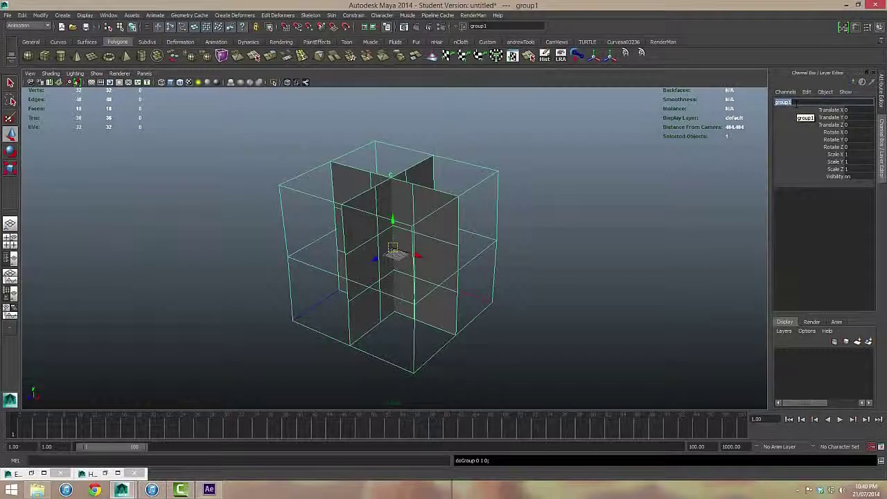
type("GrassSimulationGrou")
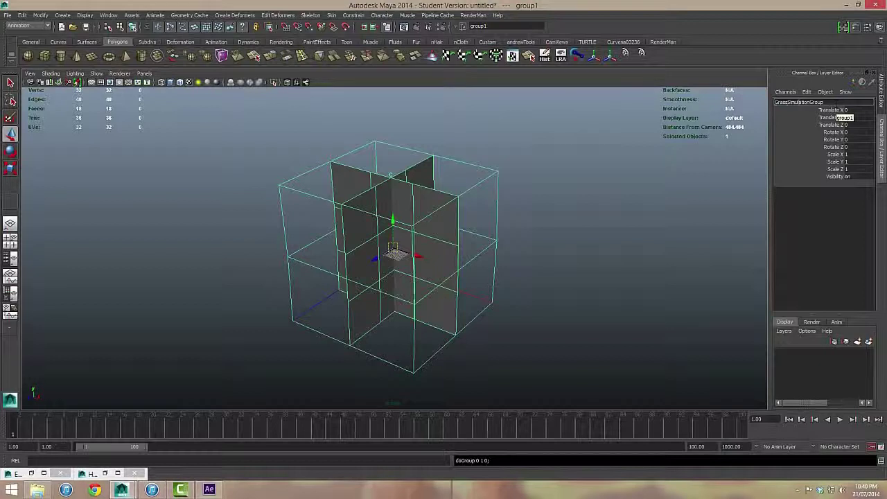
left_click(811, 102)
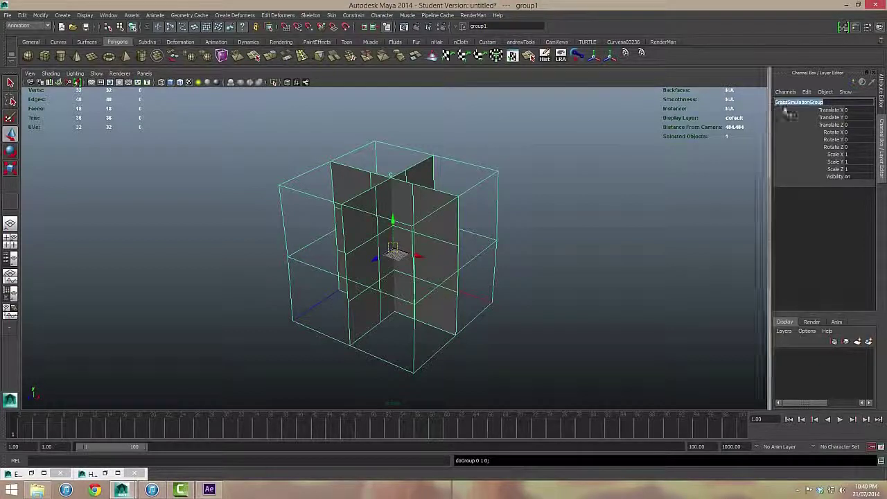
left_click(825, 102)
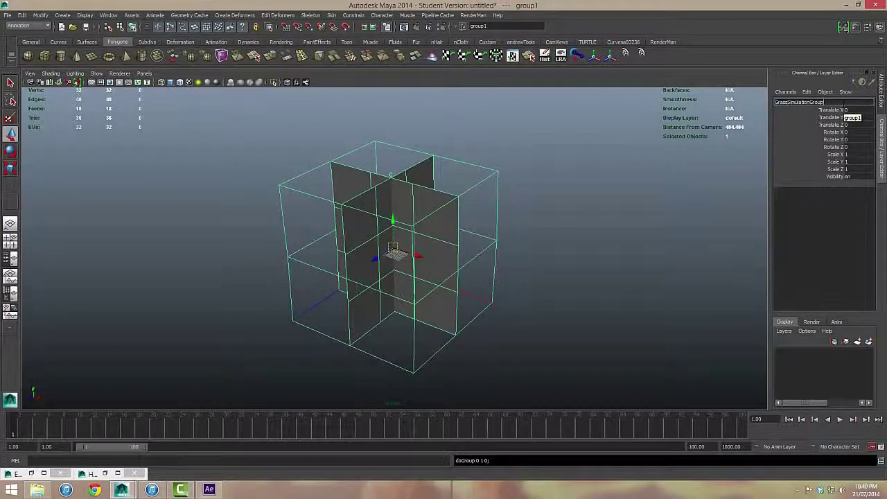
key("Return")
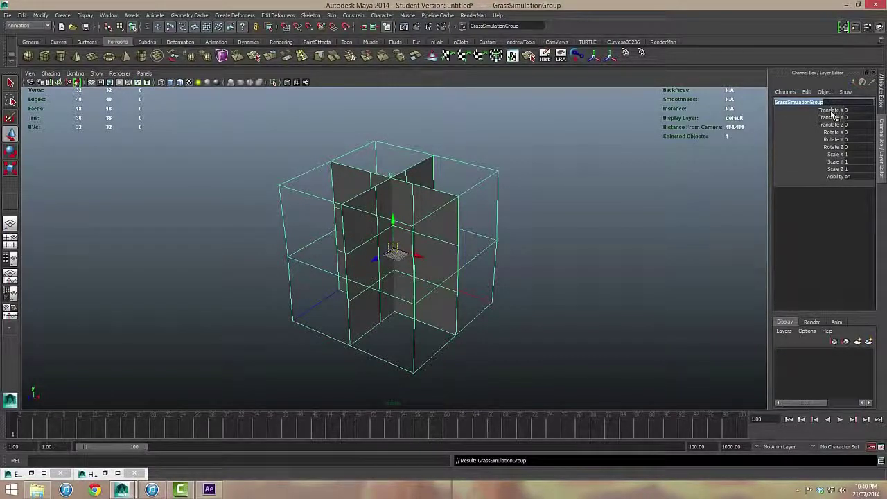
Step: Lock and hide all translate, rotate and scale channels of GrassSimulationGroup
left_click(833, 111)
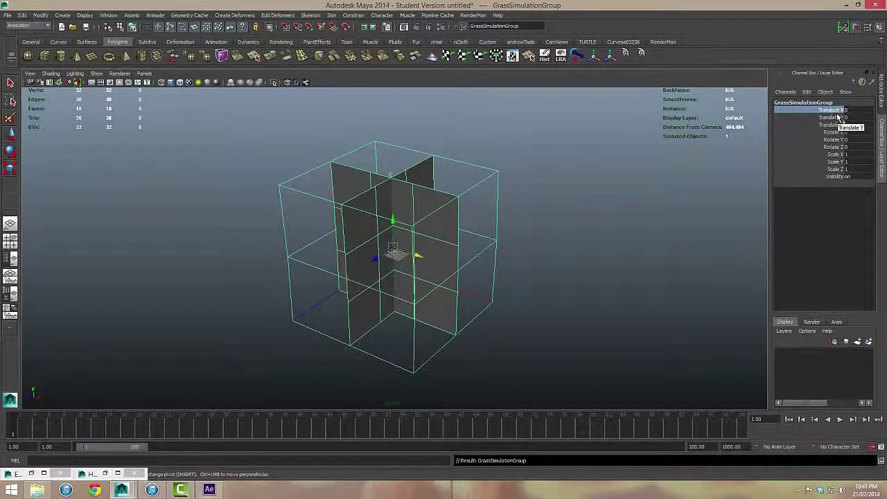
left_click(836, 169, "shift")
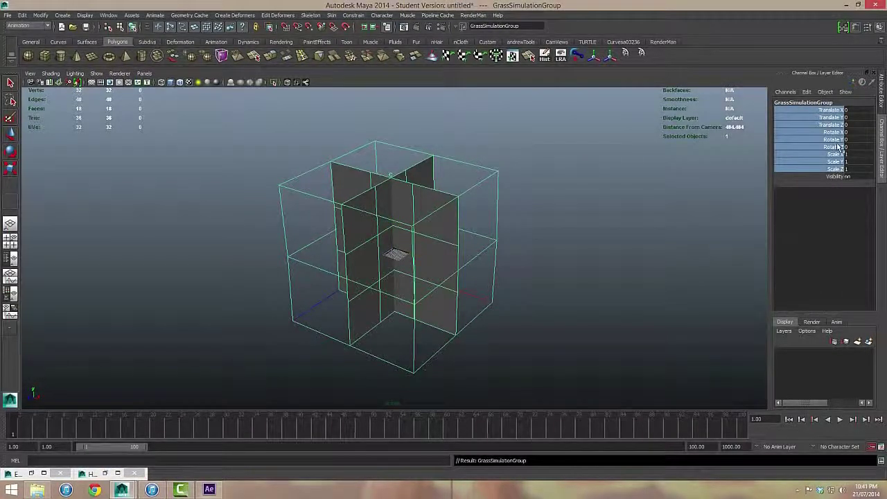
right_click(835, 139)
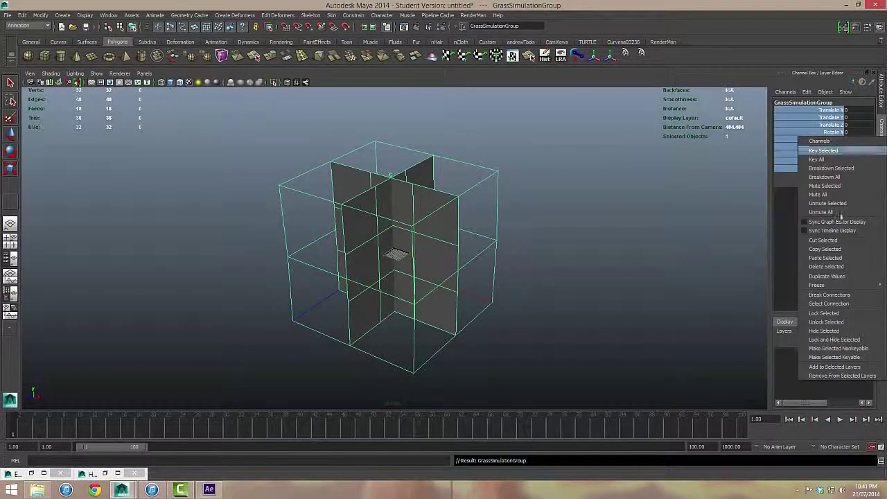
left_click(834, 340)
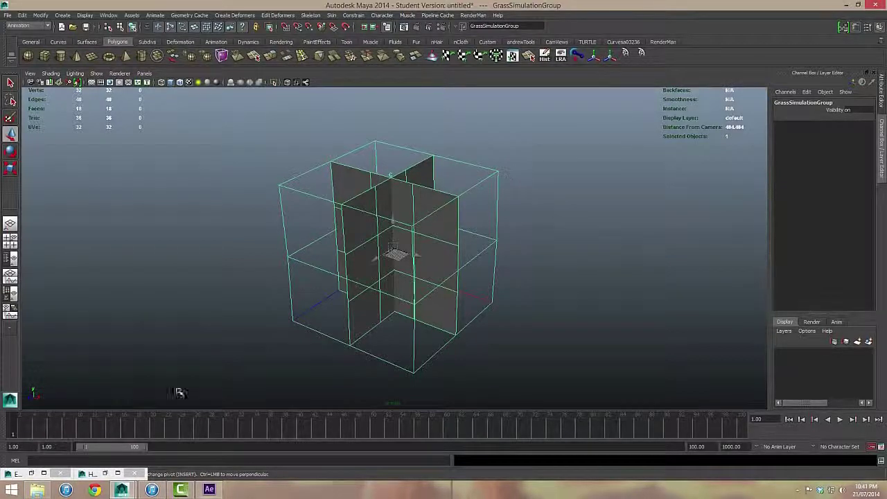
Step: Review the time multiplier and noise amplitude in the cluster handle's translateX expression, and close the Expression Editor
left_click(30, 473)
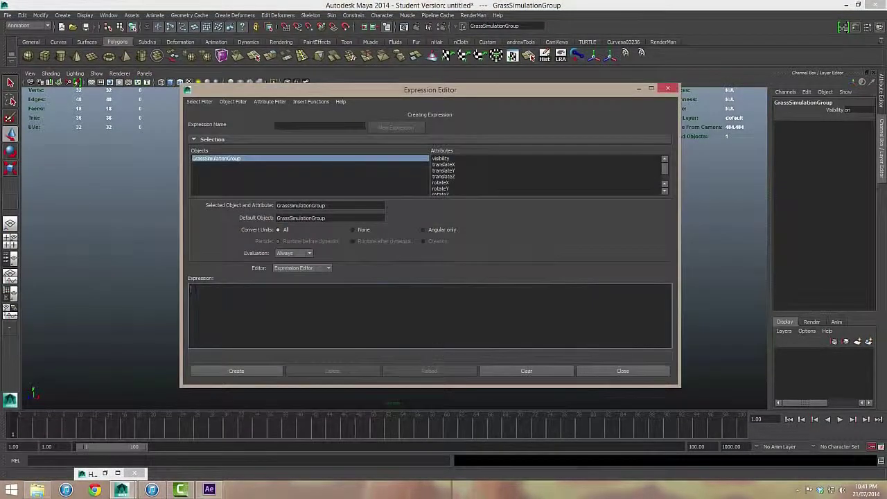
left_click(638, 88)
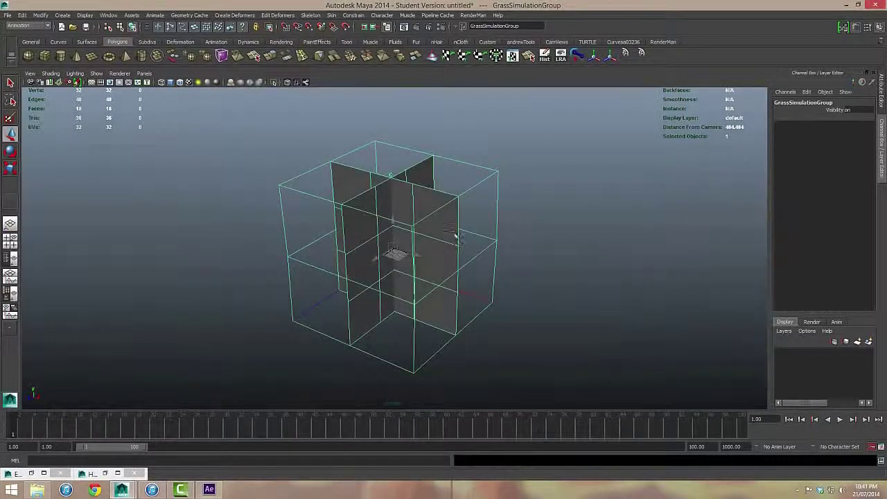
left_click(547, 194)
left_click_drag(381, 164, 397, 181)
left_click_drag(350, 203, 430, 260)
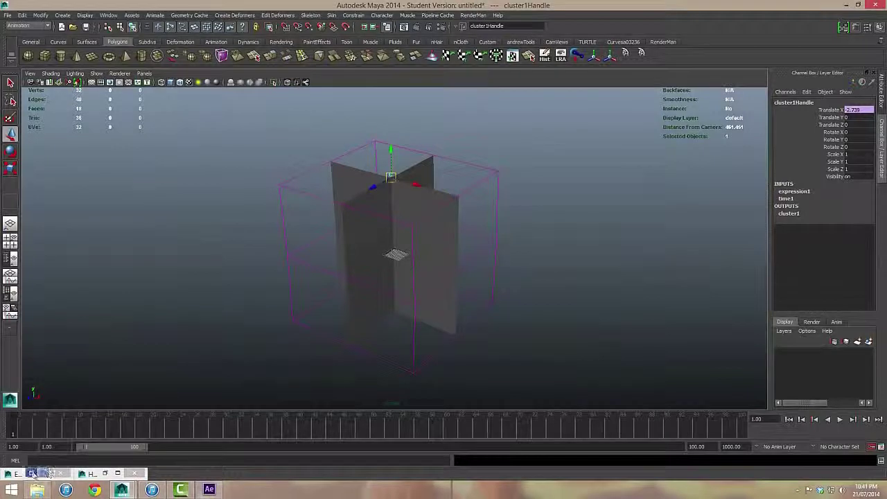
left_click(47, 473)
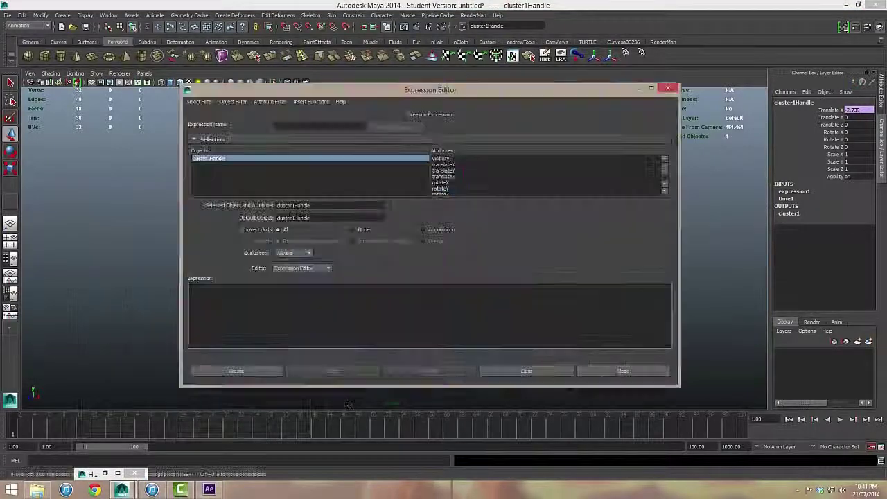
left_click(442, 164)
left_click(325, 289)
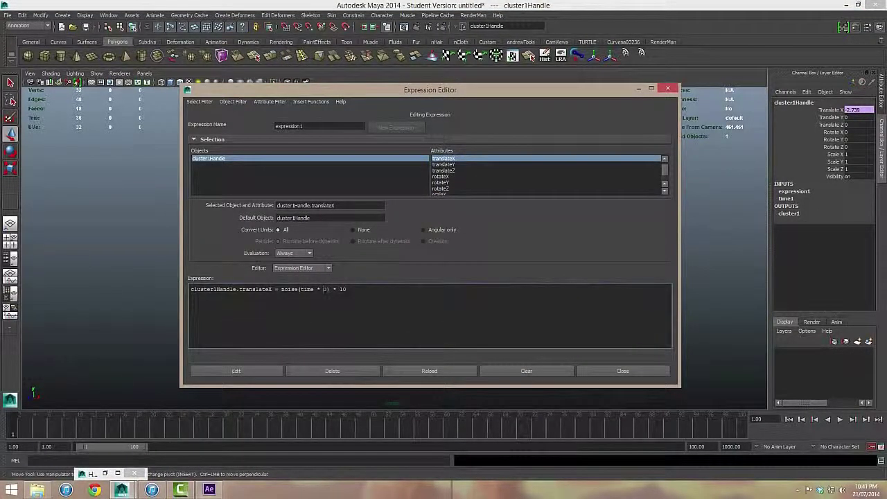
double_click(342, 289)
double_click(325, 289)
double_click(342, 289)
left_click(667, 90)
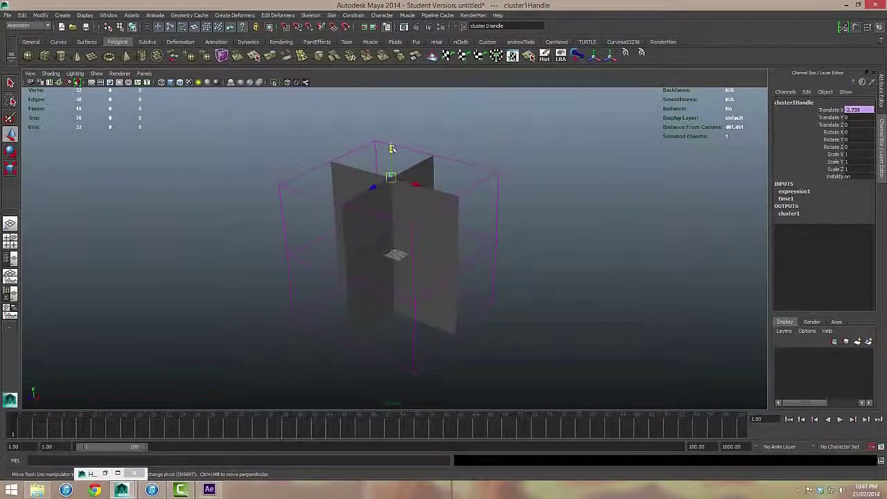
Step: Add a keyable float attribute named Frequency with a default of 3 to GrassSimulationGroup
key("Up")
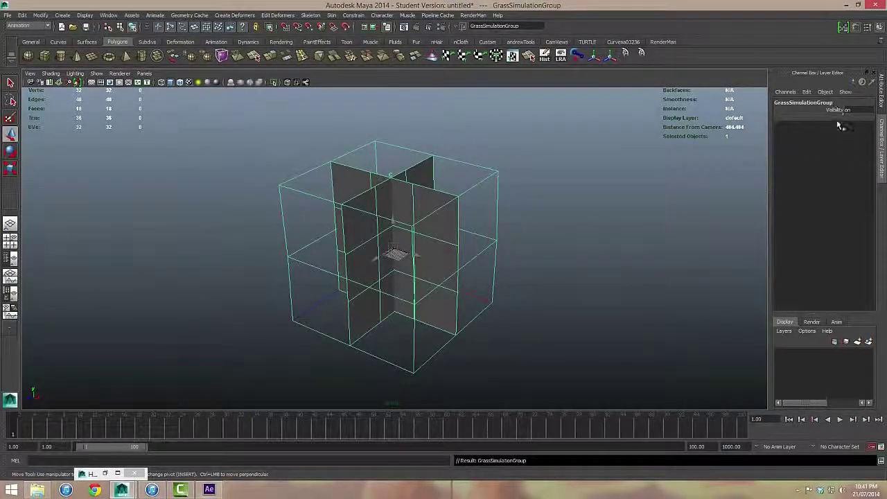
left_click(40, 15)
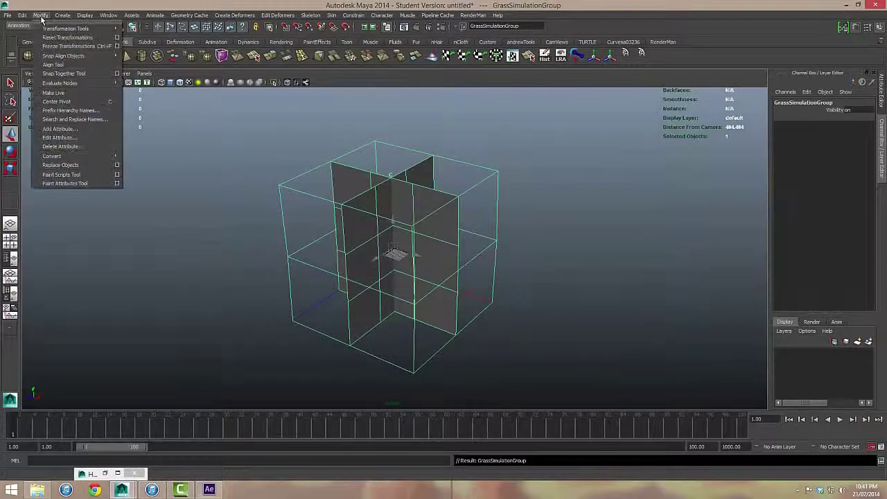
left_click(58, 129)
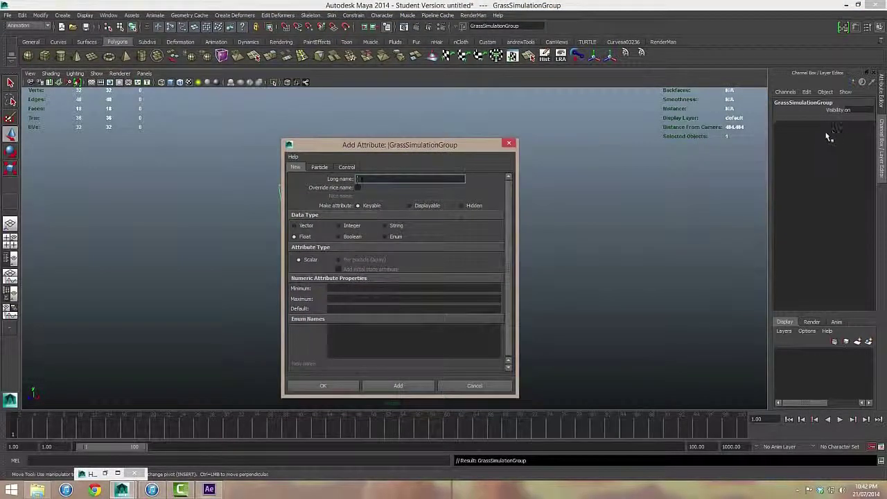
type("Frequency")
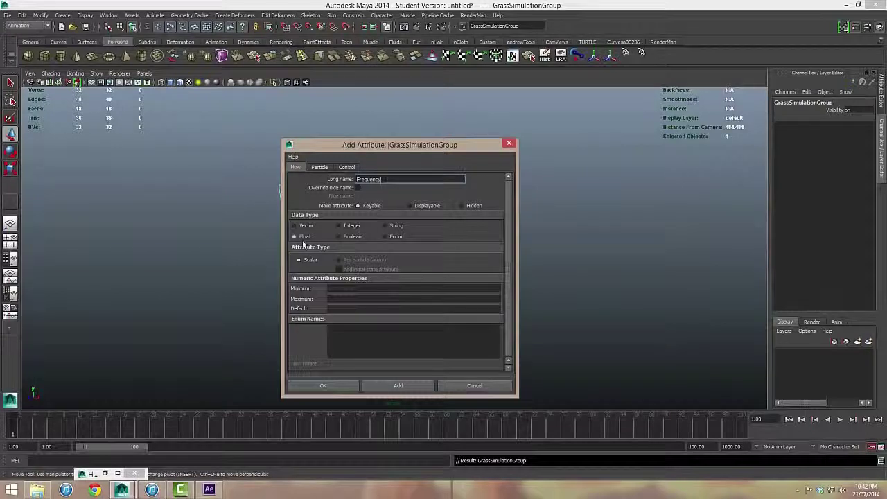
left_click(332, 309)
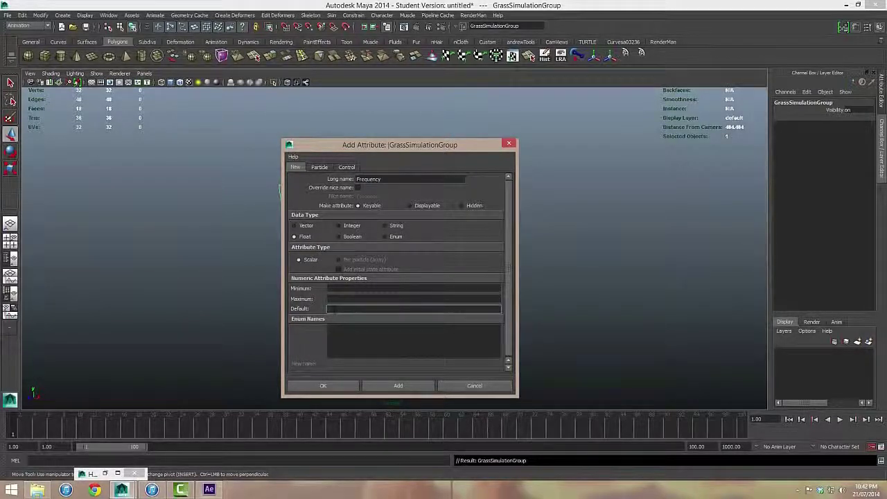
type("3")
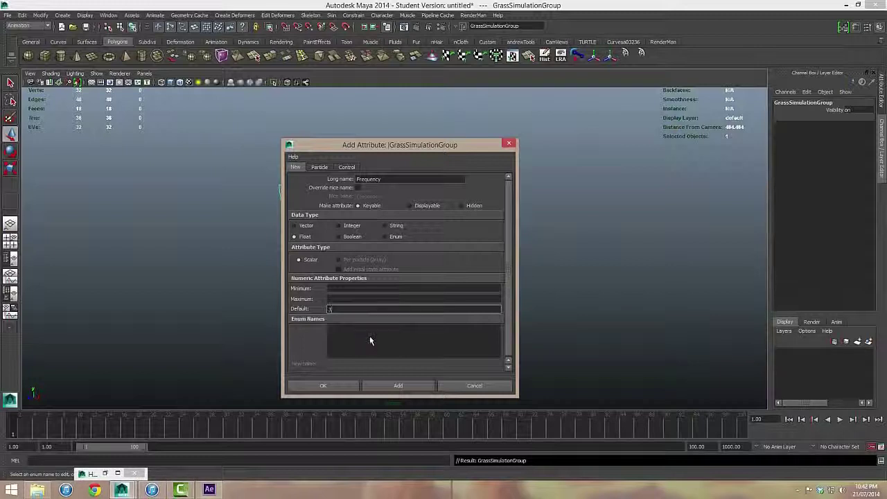
left_click(386, 392)
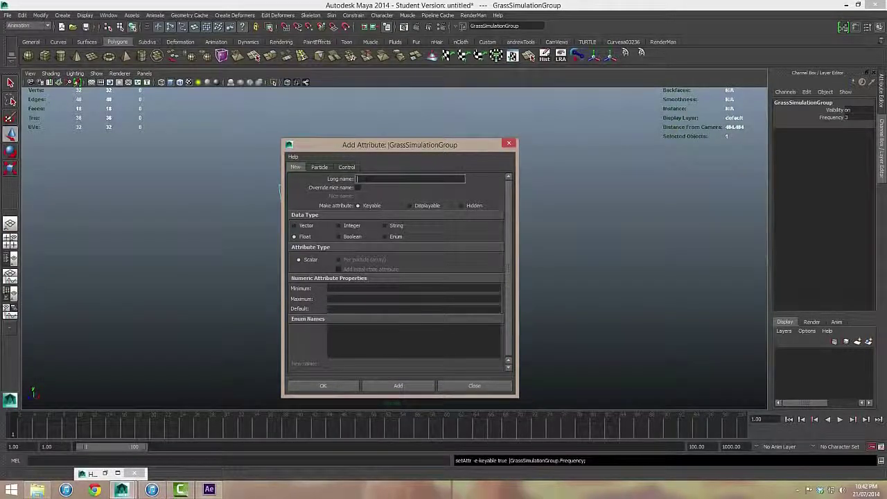
Step: Add a keyable float attribute named Strength with a default of 10 to GrassSimulationGroup and finish adding attributes
type("Strength")
left_click(368, 180)
type("gth")
left_click(334, 309)
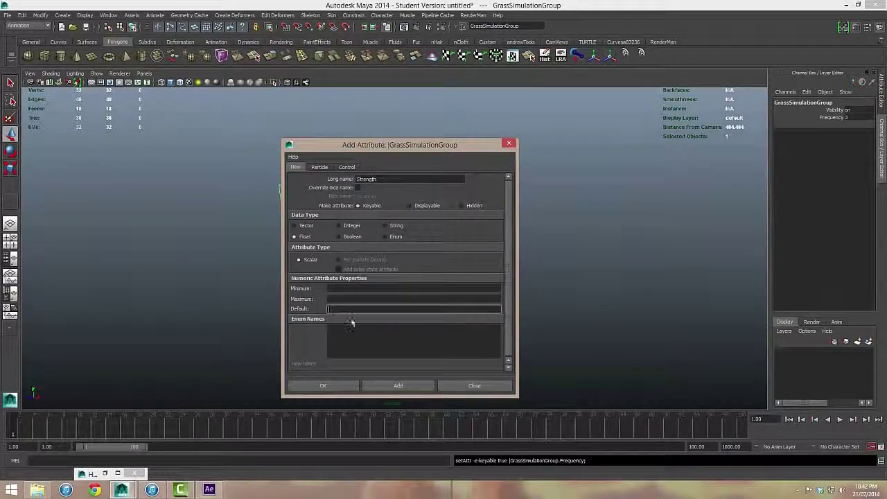
type("10")
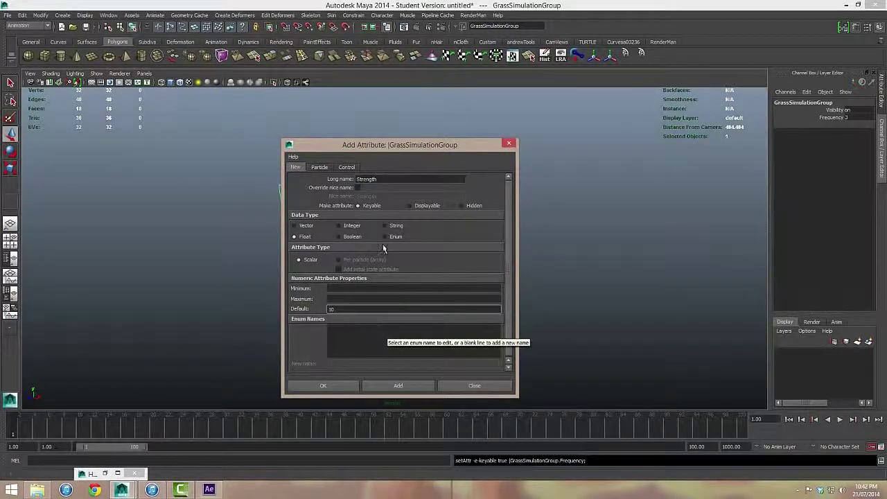
left_click(326, 385)
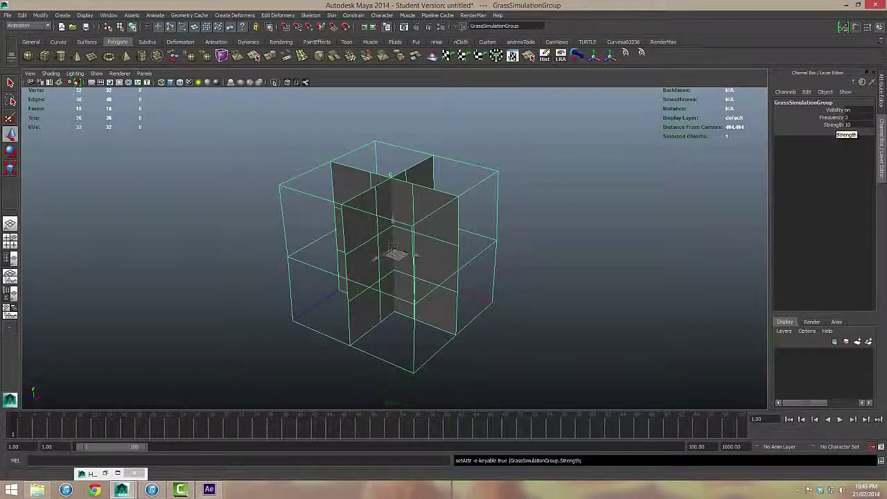
Step: Play back the swaying animation with the group selected and stop it
left_click(839, 420)
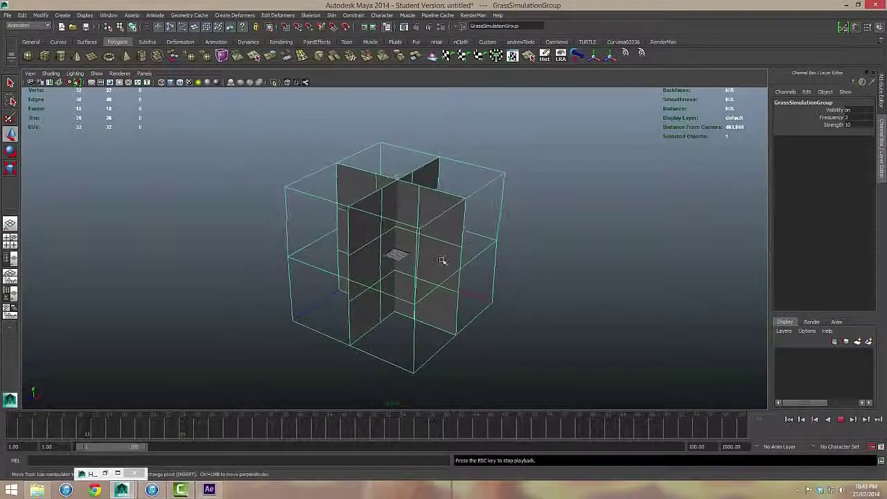
left_click(844, 423)
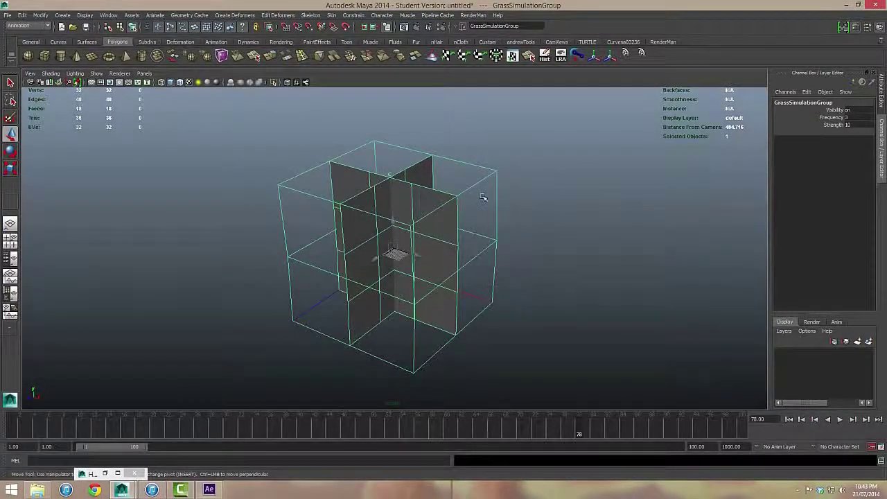
Step: Select the cluster handle at the top of the lattice and open its translateX expression for editing
left_click(394, 152)
left_click(391, 174)
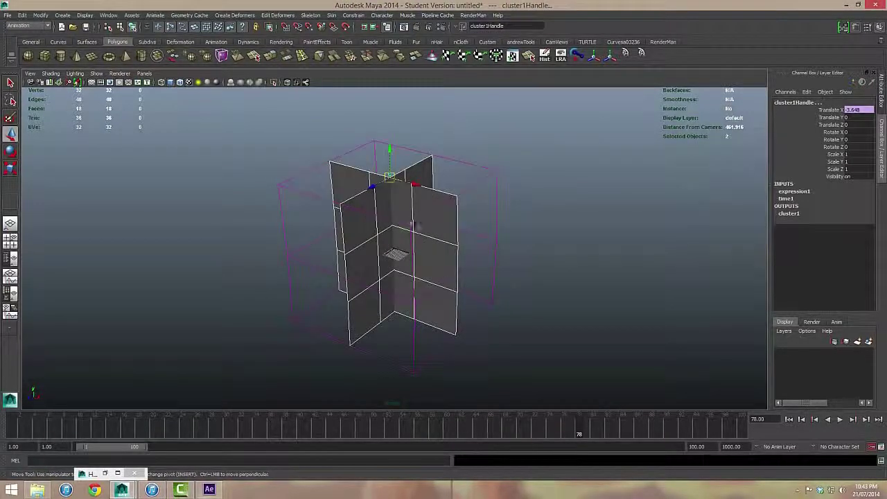
left_click(381, 163)
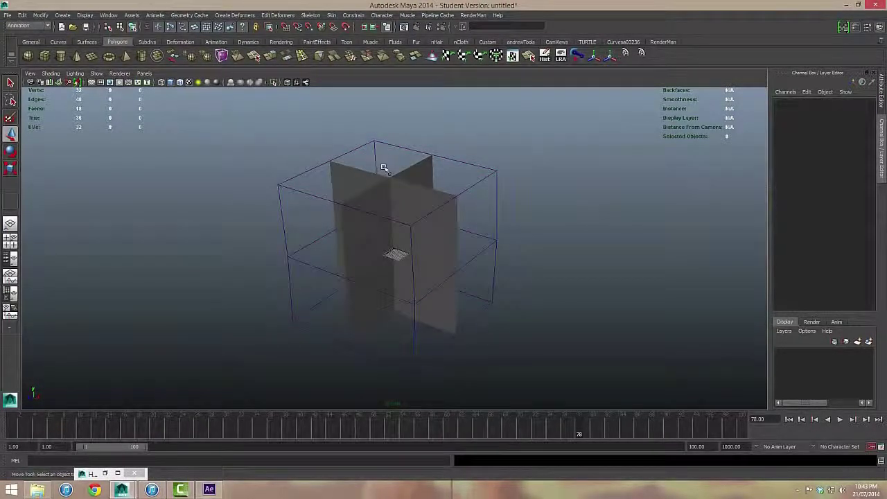
left_click(391, 174)
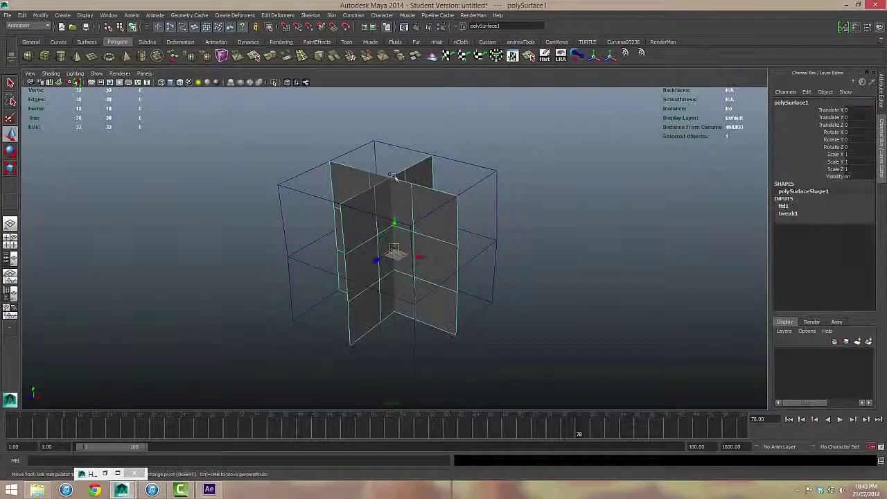
left_click(381, 167)
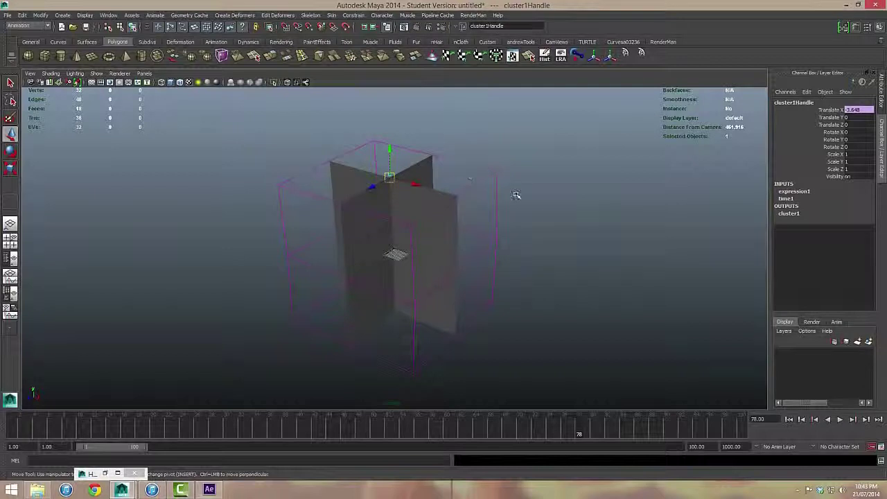
left_click(834, 111)
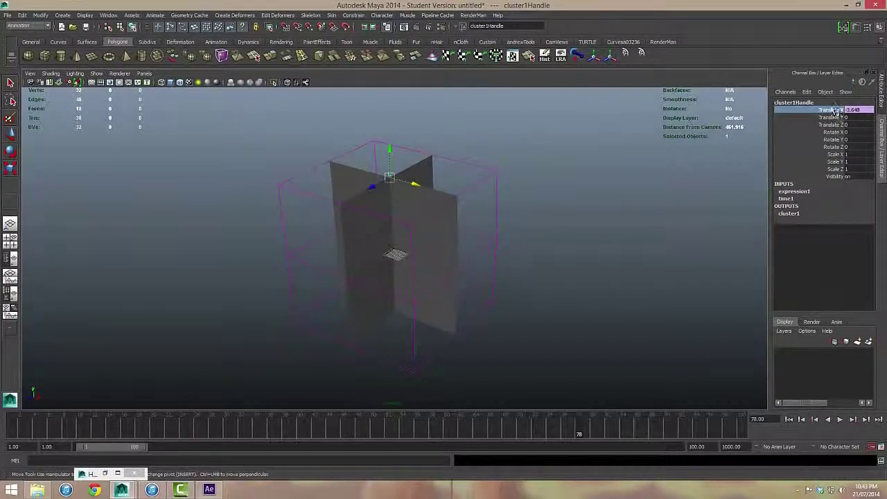
right_click_drag(832, 111, 833, 128)
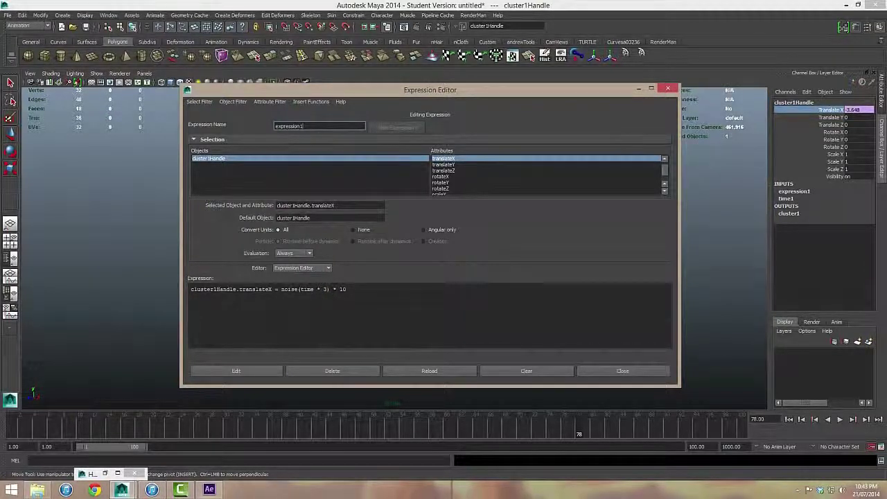
Step: Replace the noise amplitude 10 in the expression with GrassSimulationGroup.Strength
left_click(343, 289)
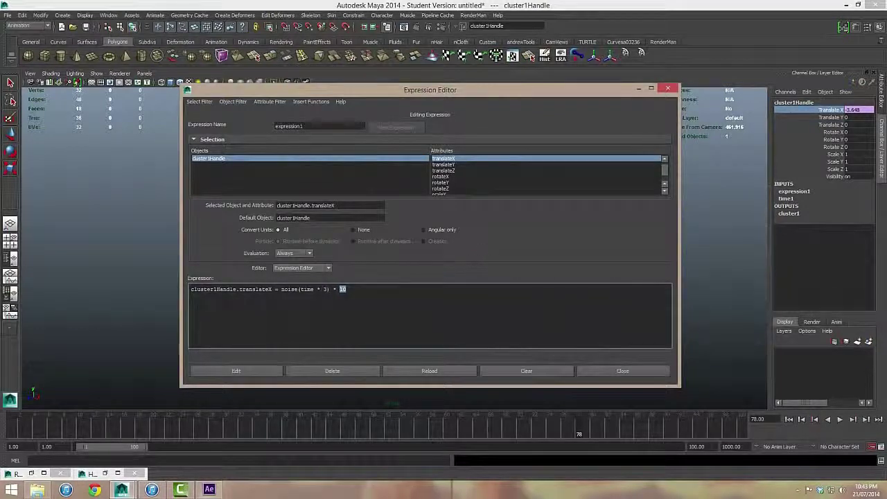
type("GrassSimulationGroup")
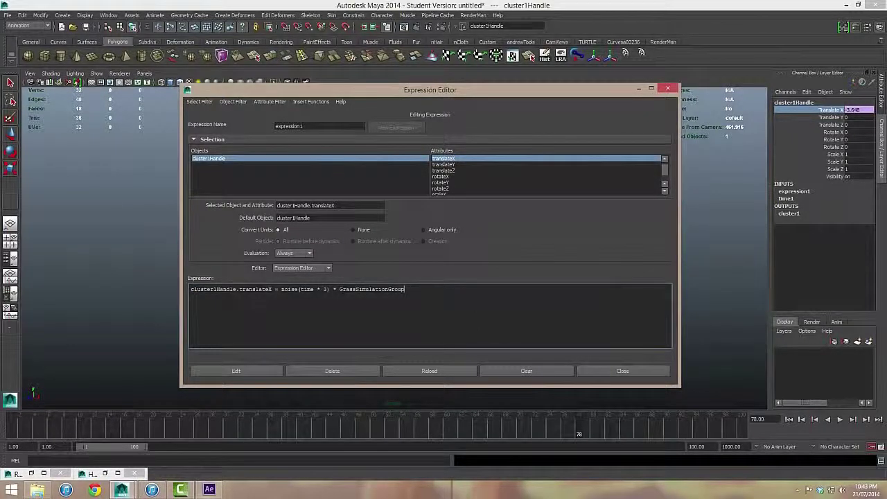
key("shift+Right")
key("shift+Right")
key("shift+Right")
key("shift+Right")
key("shift+Right")
key("shift+Right")
key("shift+Right")
key("shift+Right")
key("shift+Right")
key("shift+Right")
key("shift+Right")
key("shift+Right")
key("shift+Right")
key("shift+Right")
key("shift+Right")
key("shift+Right")
key("shift+Right")
key("shift+Right")
key("shift+Right")
key("shift+Right")
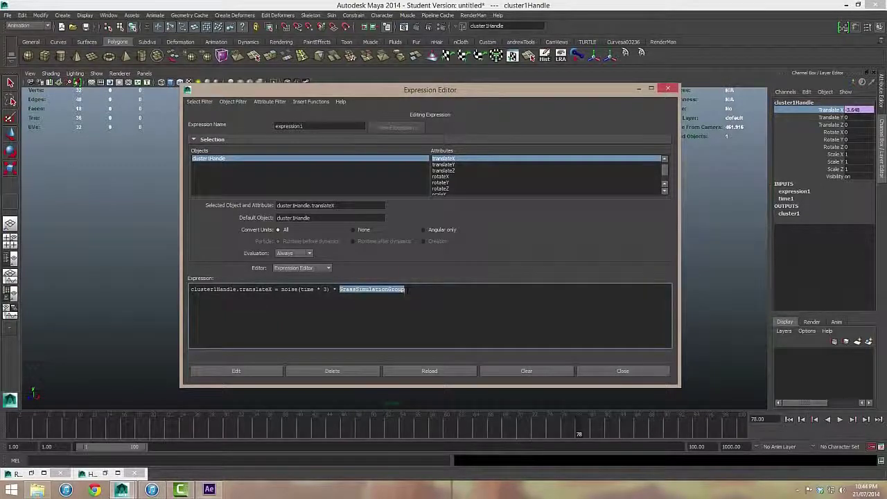
left_click(405, 290)
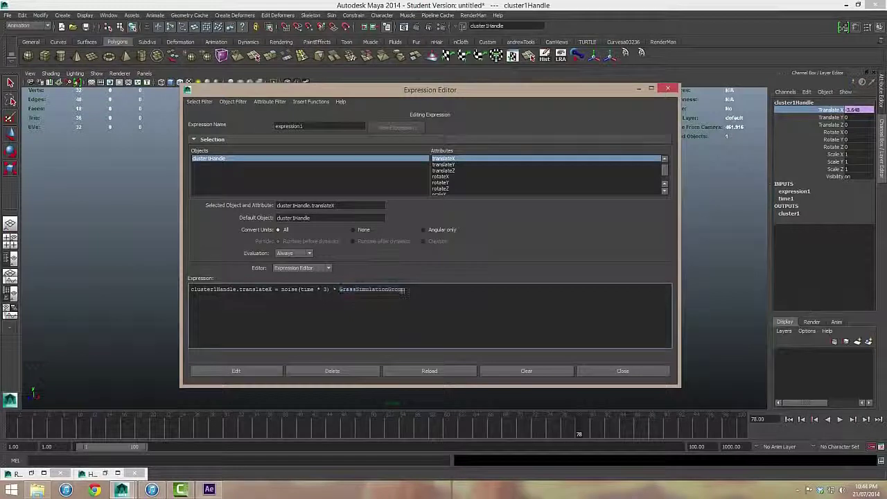
type(".")
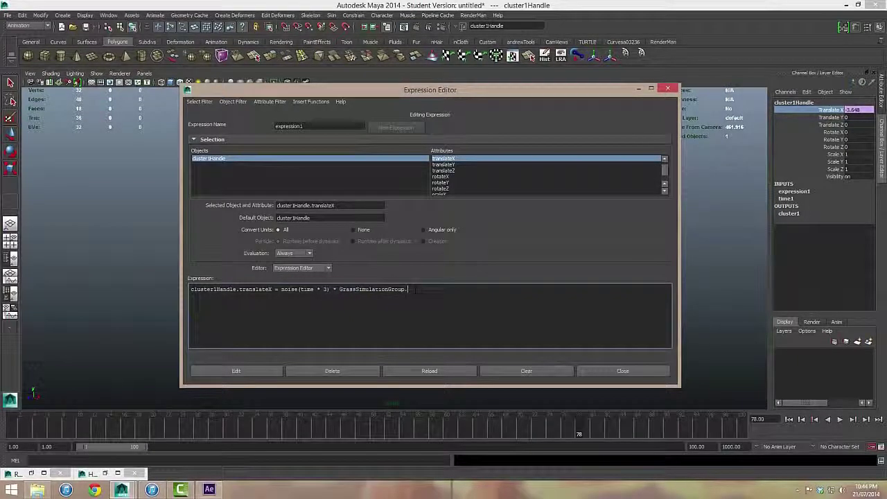
type("Frequency")
left_click_drag(405, 289, 437, 289)
type(".")
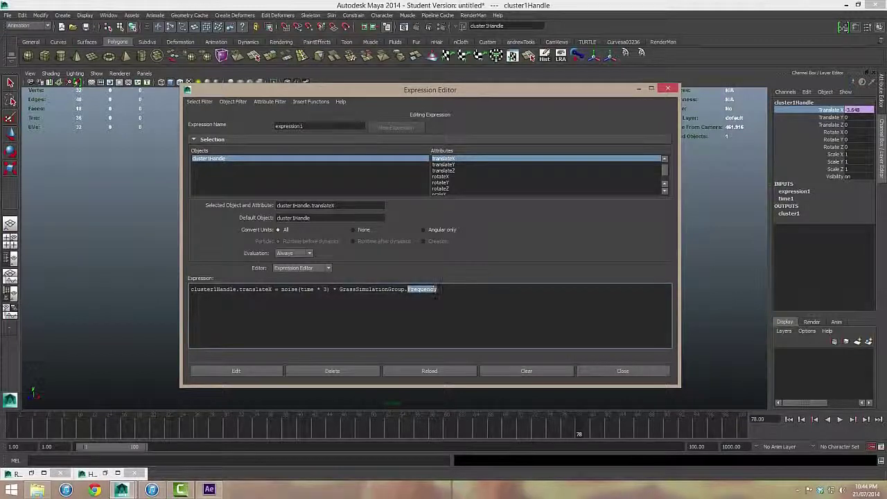
type("Frequency")
double_click(416, 291)
type("fre")
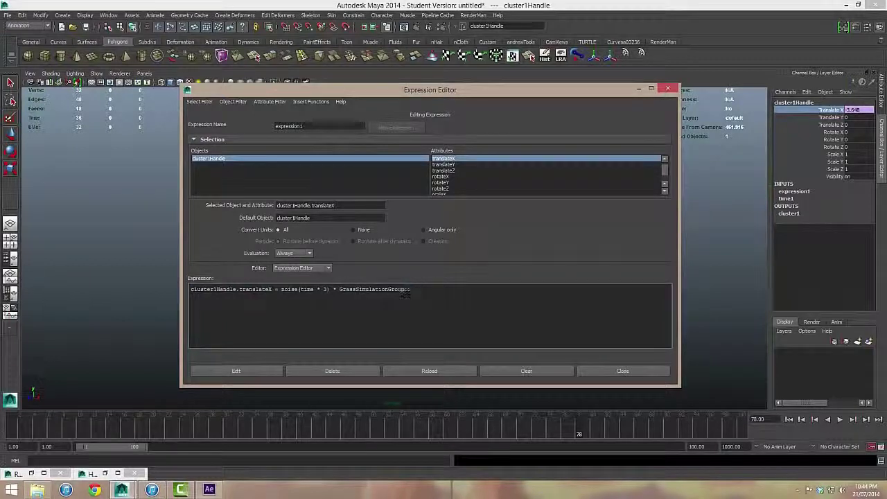
type("ength")
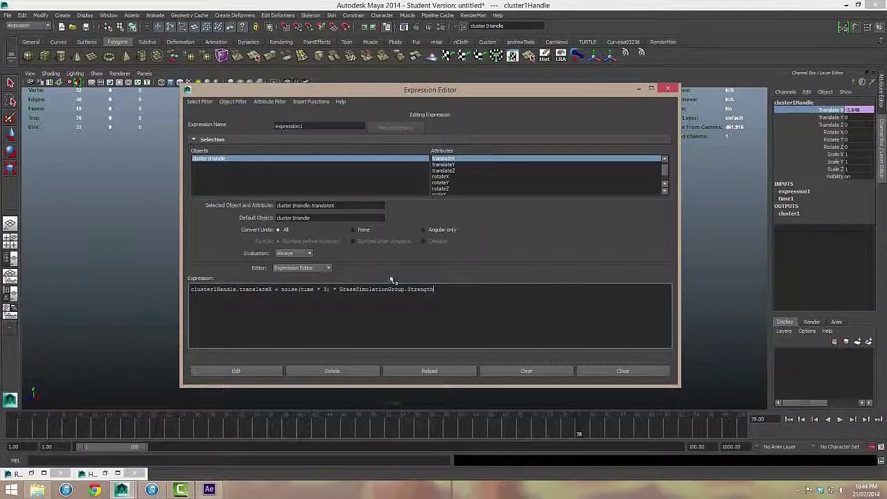
Step: Copy GrassSimulationGroup.Strength over the time multiplier 3 inside the noise function
double_click(324, 289)
left_click_drag(339, 289, 435, 289)
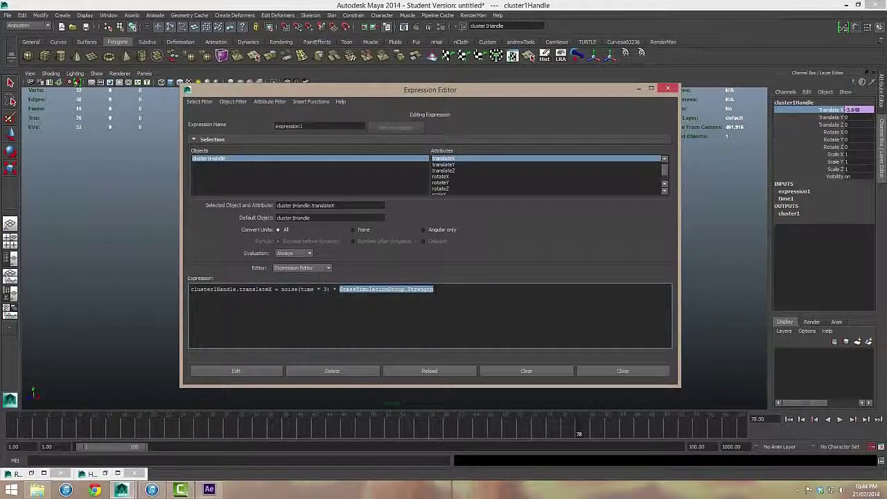
key("ctrl+c")
double_click(326, 289)
key("ctrl+v")
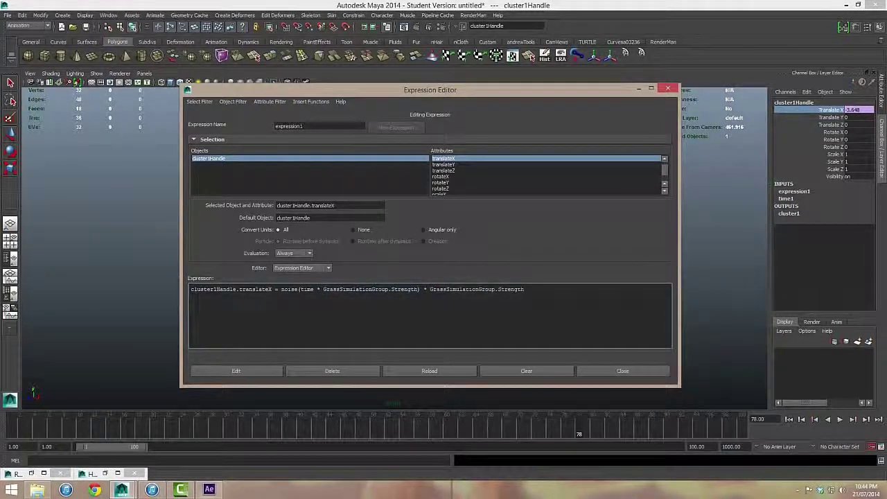
Step: Change the attribute inside the noise function from Strength to Frequency, apply the edited expression, and minimise the Expression Editor
scroll(451, 338, "up", 4, "ctrl")
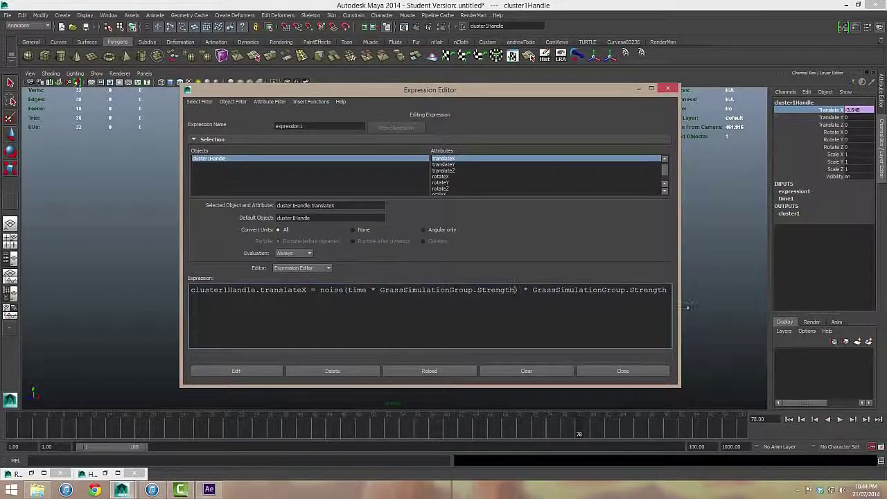
left_click_drag(680, 309, 782, 308)
left_click_drag(503, 91, 429, 66)
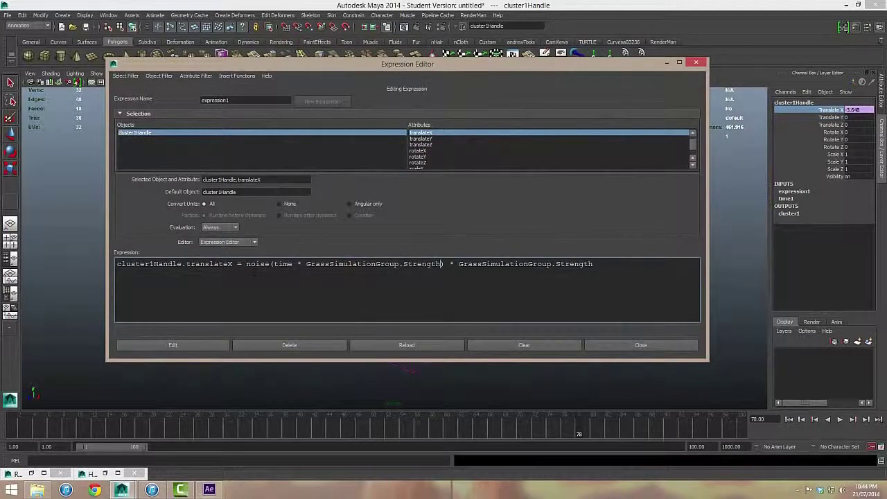
key("BackSpace")
key("BackSpace")
key("BackSpace")
key("BackSpace")
key("BackSpace")
key("BackSpace")
key("BackSpace")
key("BackSpace")
type("Frequency")
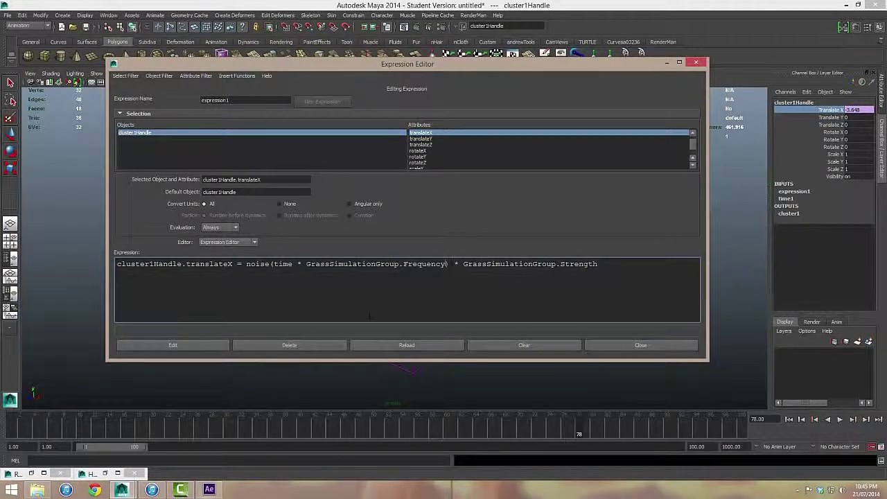
left_click(193, 346)
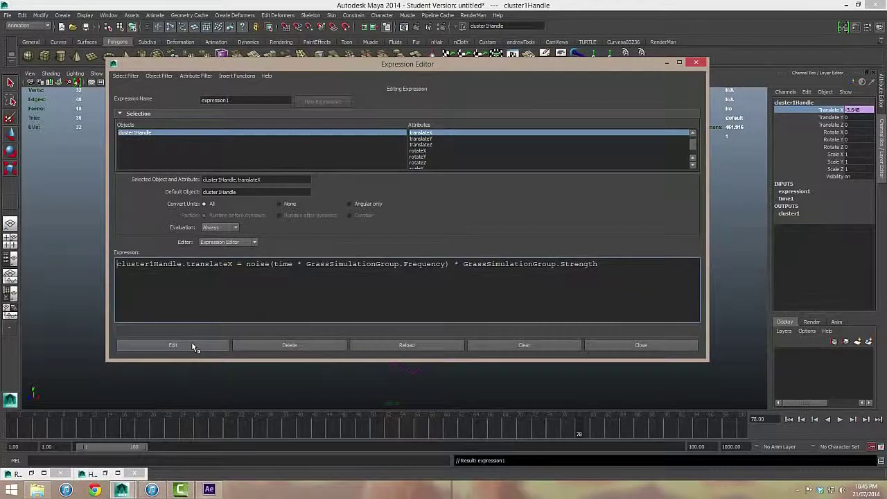
left_click(667, 63)
Step: Deselect everything, play the animation from the first frame to check the edited expression, and stop it
left_click(543, 251)
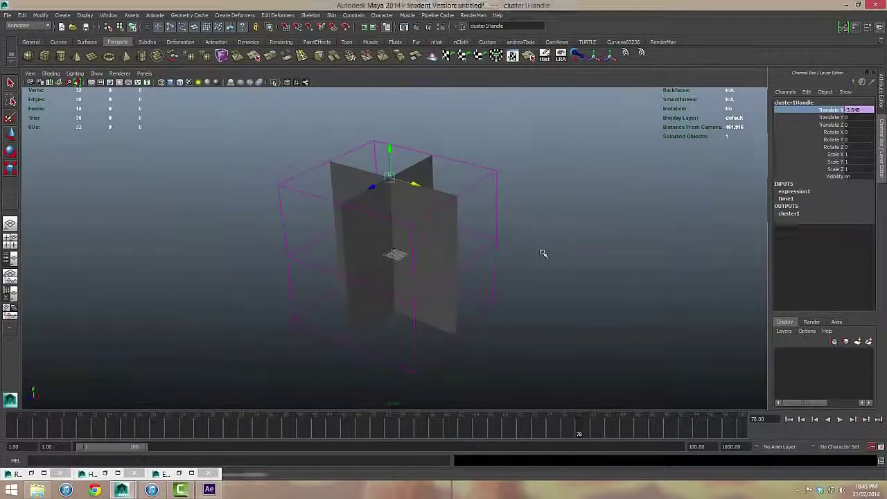
left_click(788, 419)
left_click(839, 420)
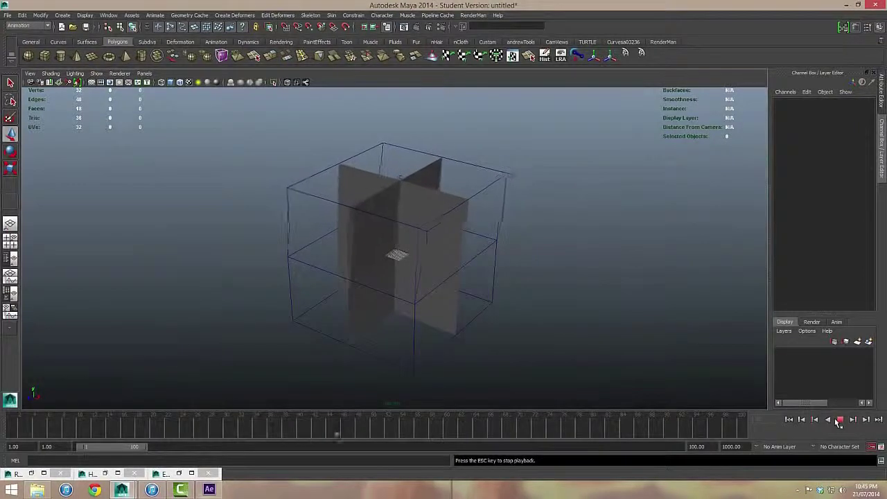
left_click(838, 419)
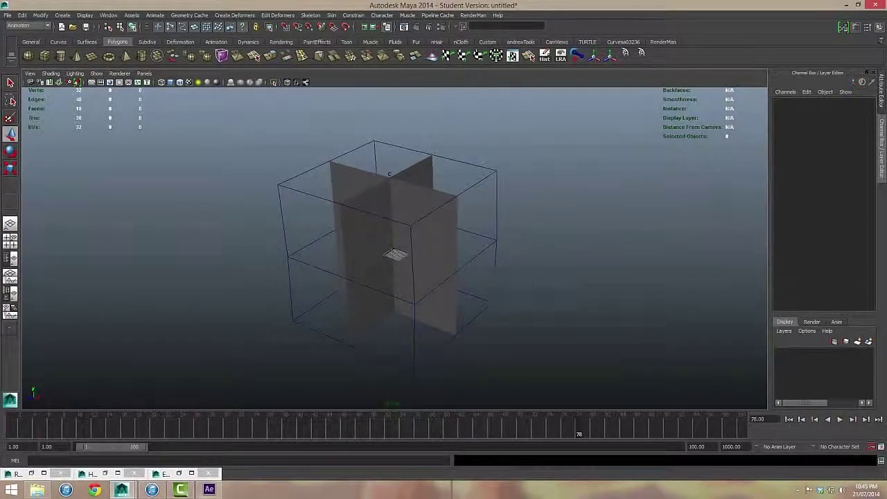
Step: Set the Strength of GrassSimulationGroup to 50 and play back the swaying to check it
left_click(450, 216)
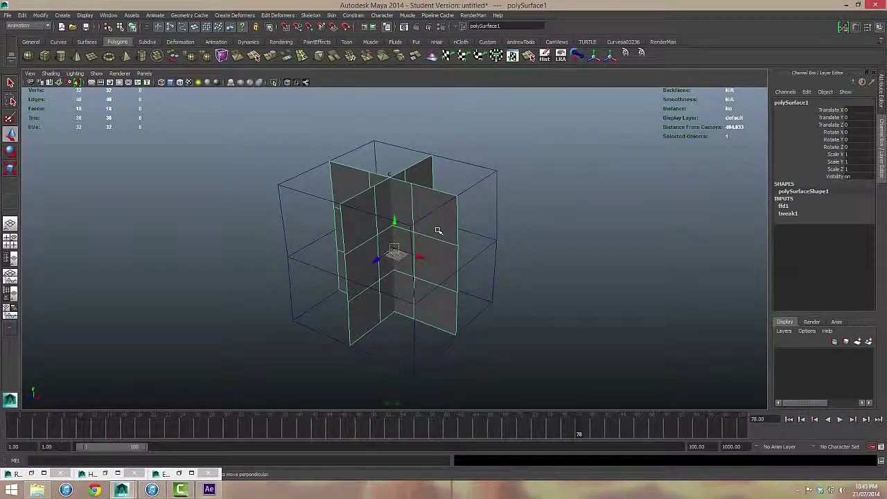
key("Up")
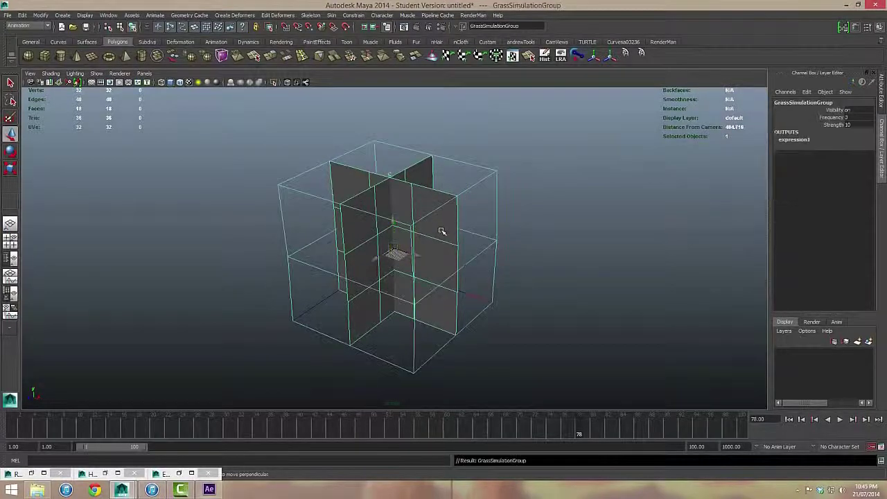
double_click(857, 124)
type("5")
key("Return")
left_click(839, 419)
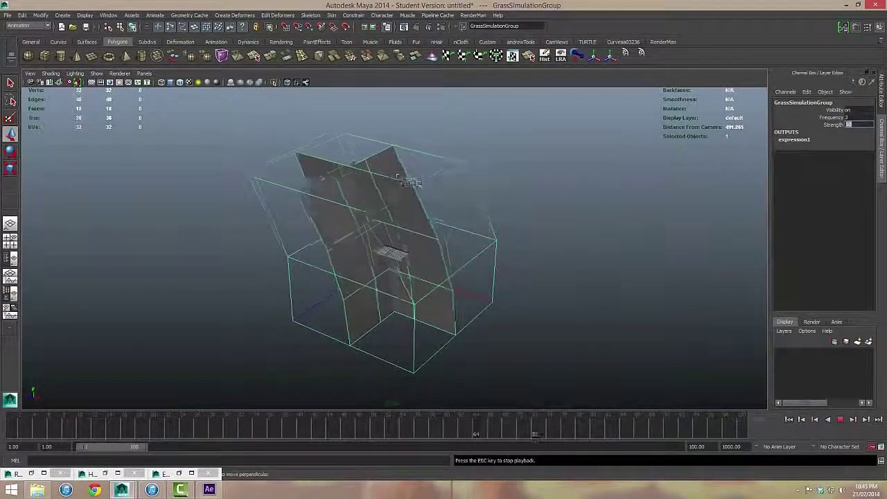
key("Escape")
Step: Set the Frequency of GrassSimulationGroup to 1 and play back the animation to check the slower sway
left_click(847, 117)
type("1")
key("Return")
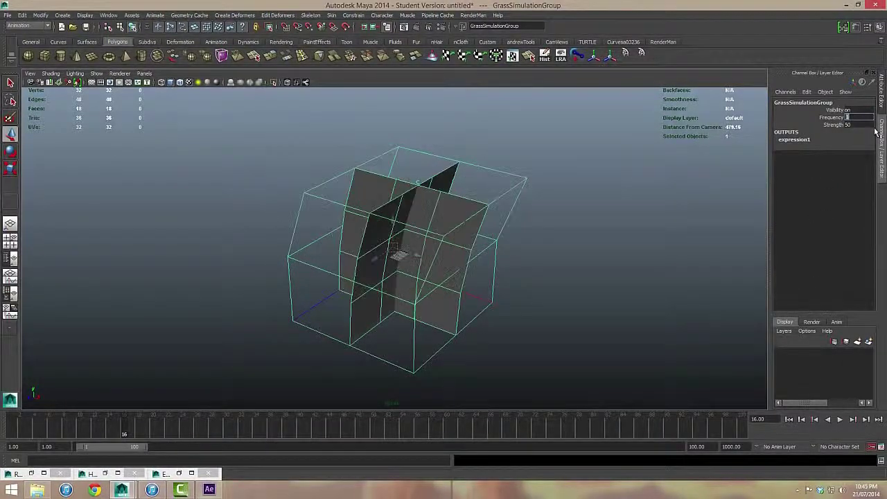
left_click(840, 419)
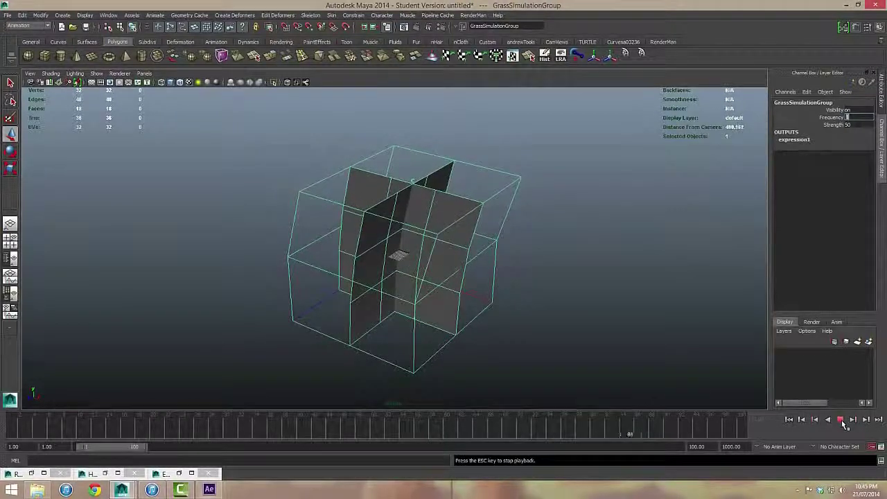
left_click(839, 419)
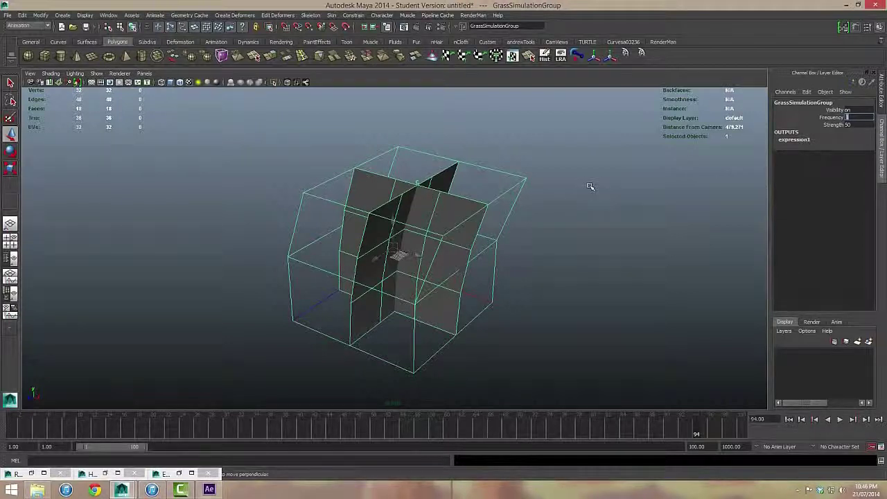
Step: Add a keyable float attribute named Bias to GrassSimulationGroup
left_click(534, 212)
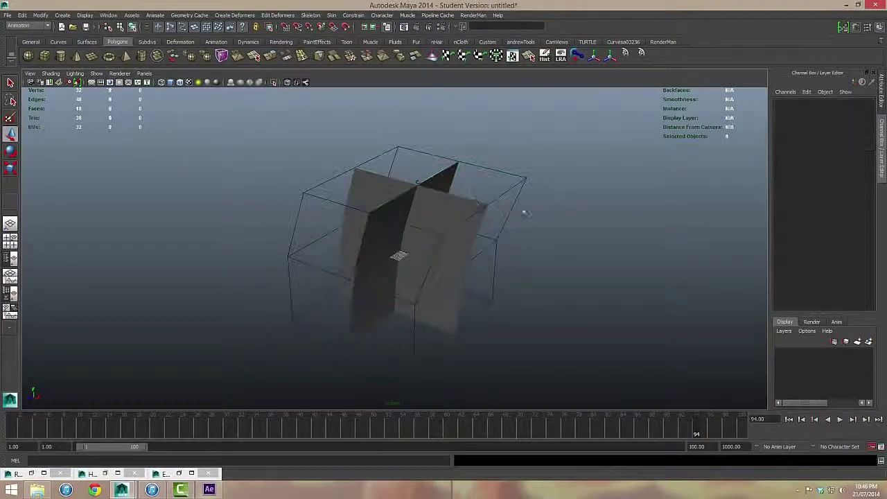
left_click(440, 197)
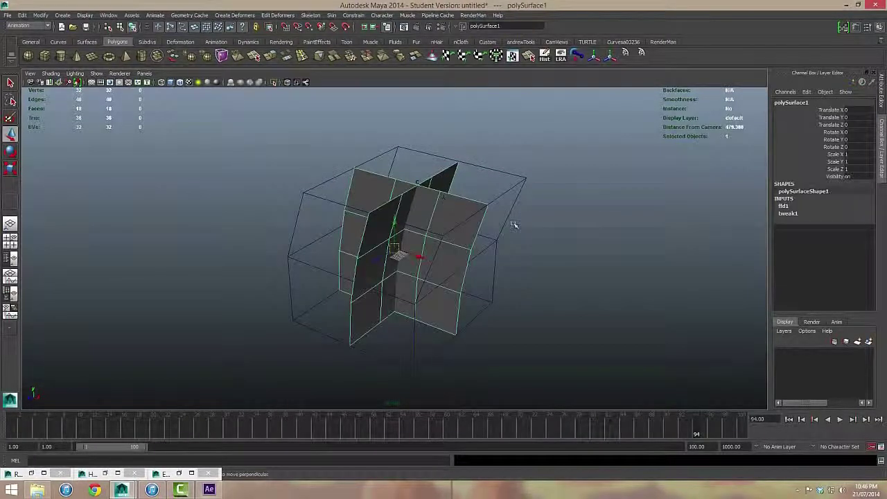
key("Up")
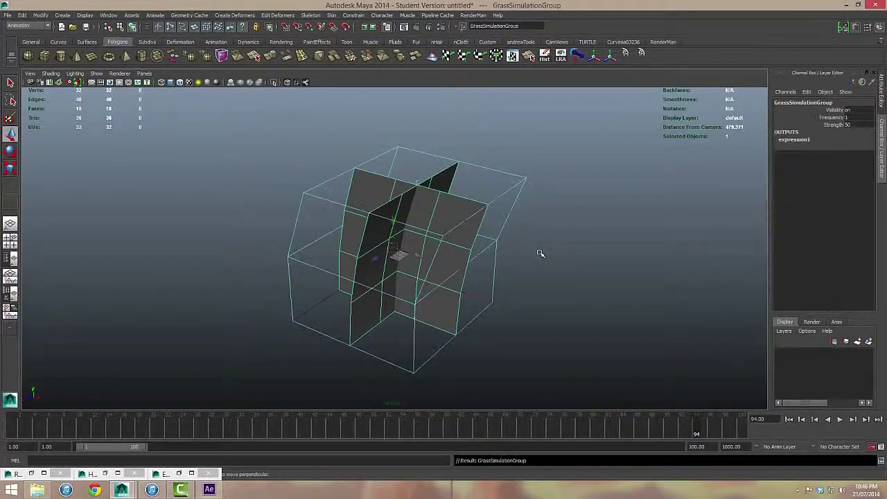
left_click(40, 14)
left_click(62, 133)
left_click(358, 180)
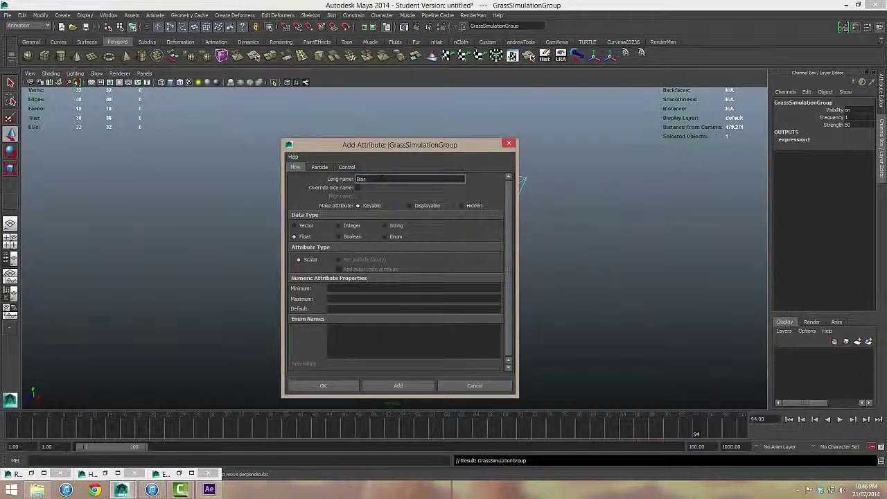
type("Bias")
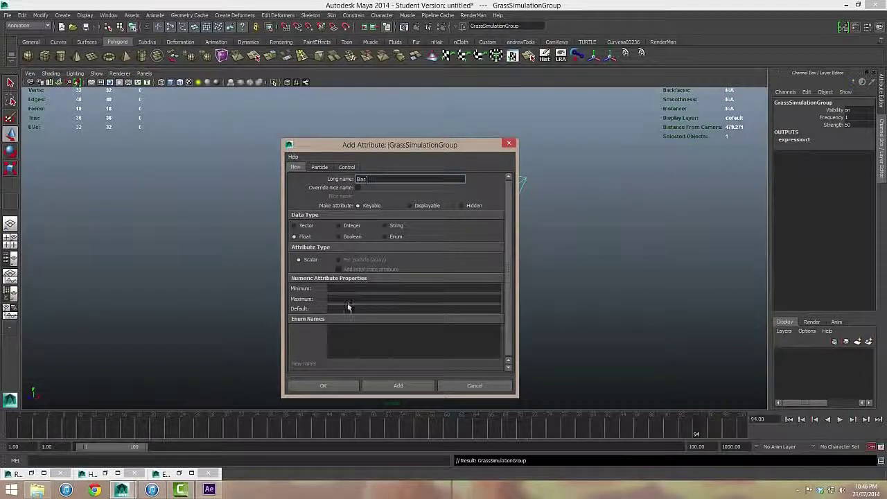
left_click(330, 385)
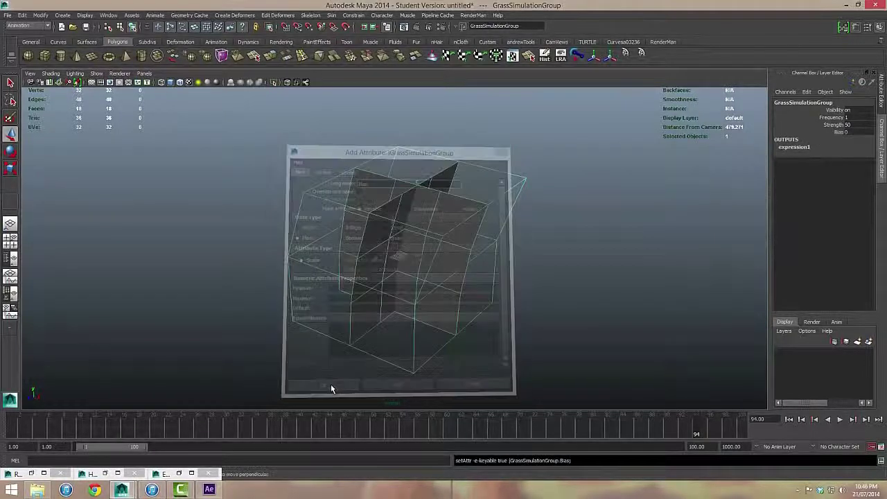
Step: Open the Translate X expression of cluster1Handle in the Expression Editor
left_click(561, 234)
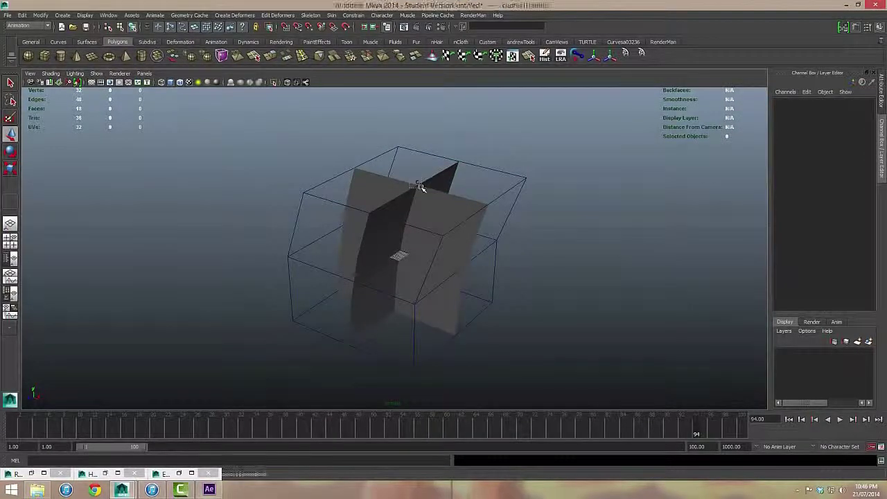
left_click(417, 184)
left_click(422, 232, "shift")
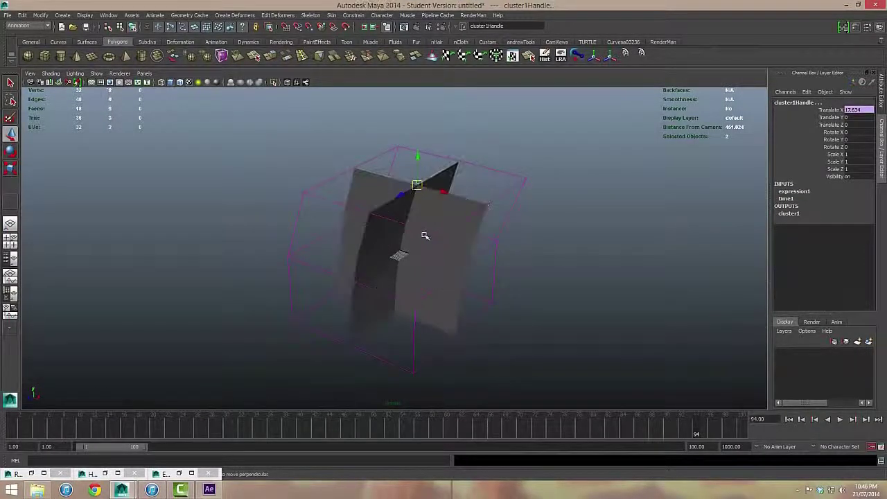
left_click(833, 110)
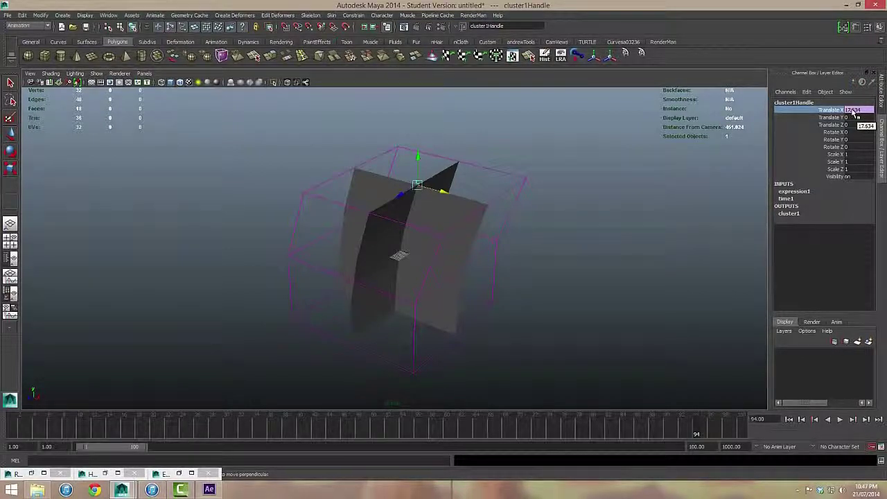
right_click(838, 111)
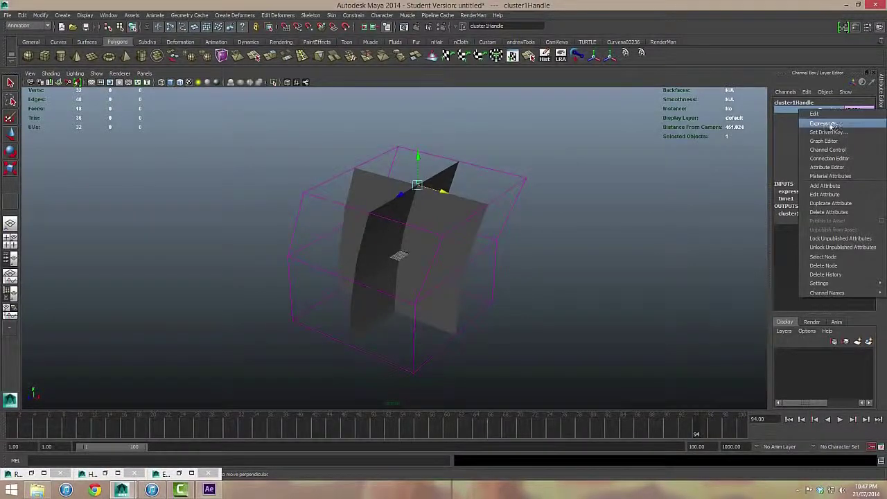
left_click(825, 123)
Step: Append "+ GrassSimulationGroup.Bias" to the end of the cluster1Handle.translateX expression and apply the edit
left_click(607, 263)
left_click_drag(707, 271, 855, 256)
left_click_drag(610, 63, 549, 67)
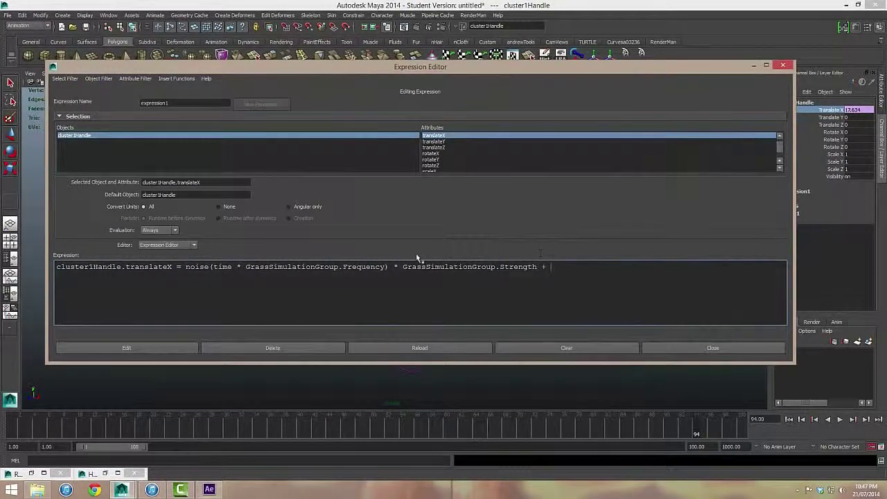
left_click_drag(403, 267, 496, 267)
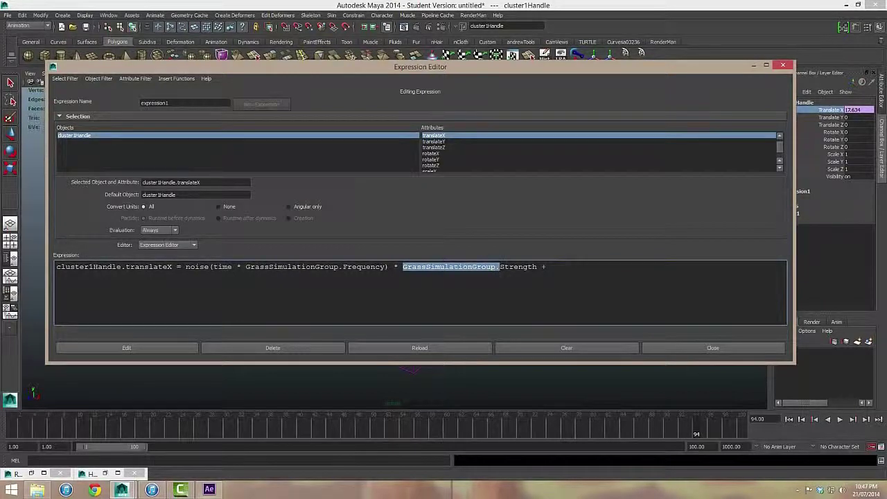
left_click(554, 267)
type("GrassSimulationGroup.")
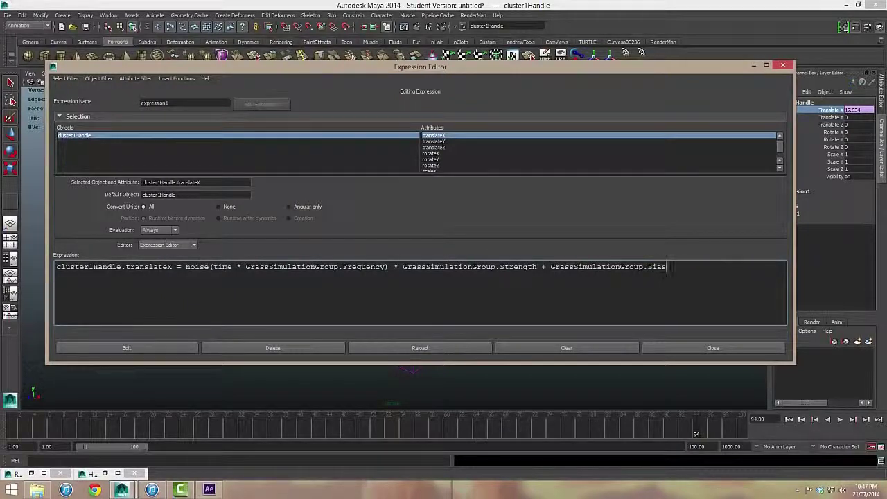
left_click_drag(542, 267, 667, 266)
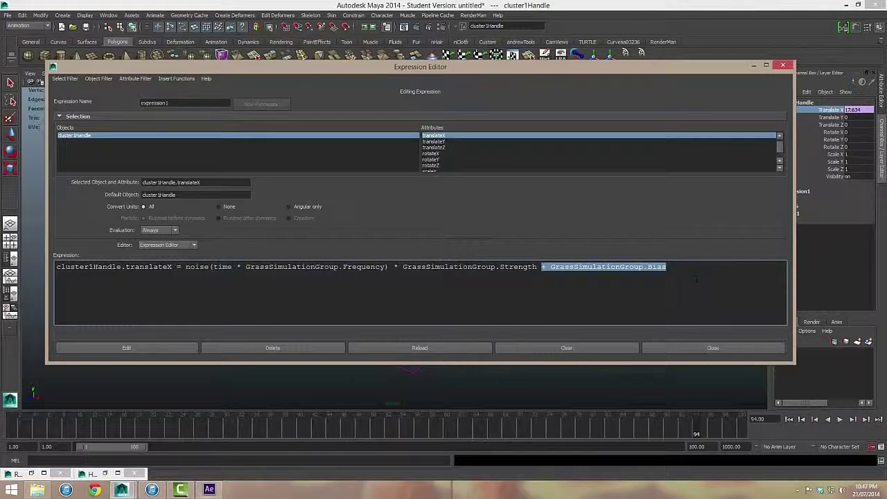
left_click(696, 279)
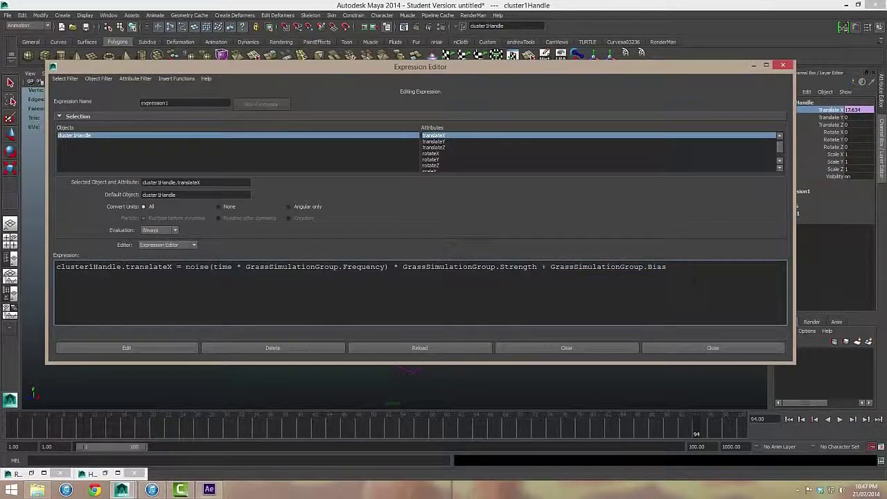
left_click(174, 349)
left_click(754, 66)
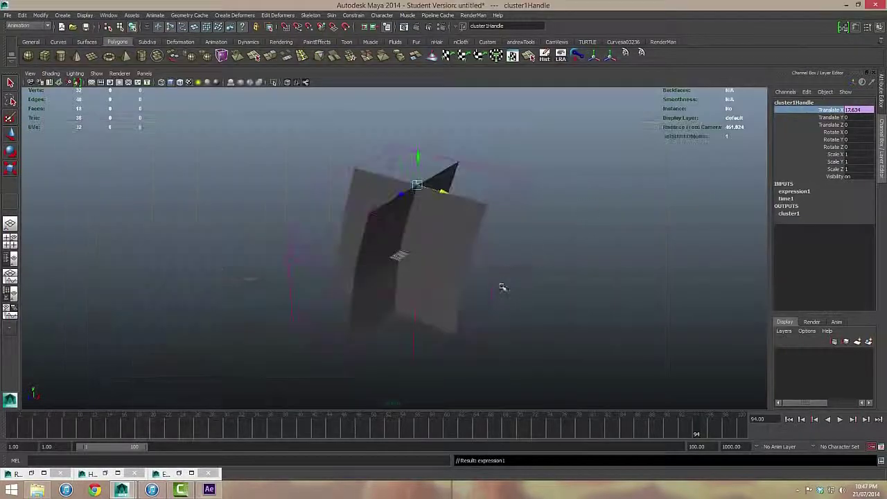
Step: Select GrassSimulationGroup and raise its Bias interactively to about 74.4 so the grass leans over
left_click(530, 287)
left_click(462, 202)
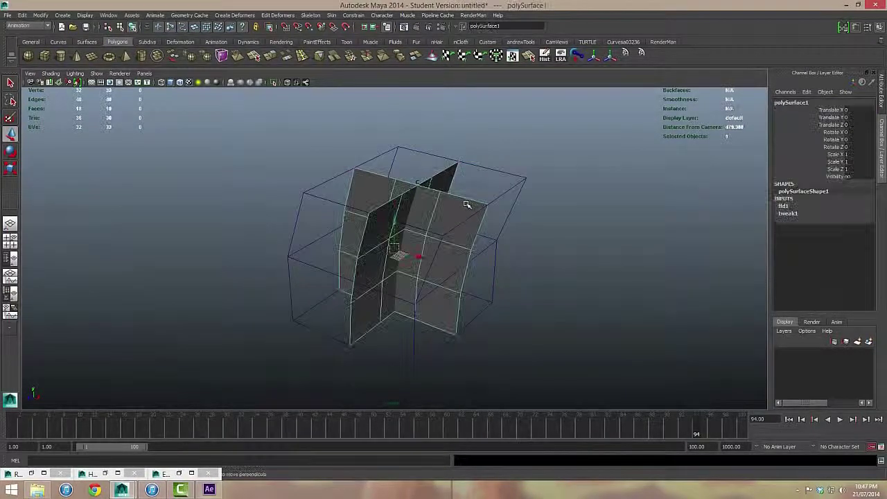
key("Up")
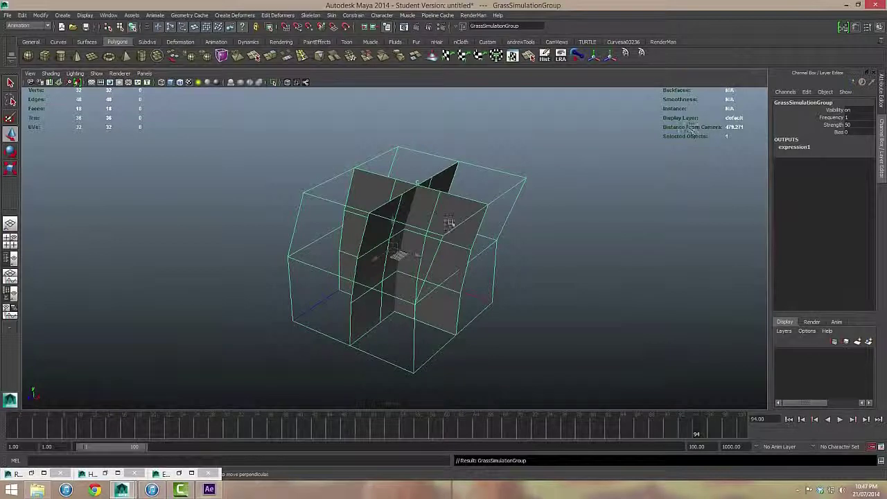
left_click(840, 132)
middle_click_drag(516, 251, 562, 263)
middle_click_drag(68, 234, 870, 306)
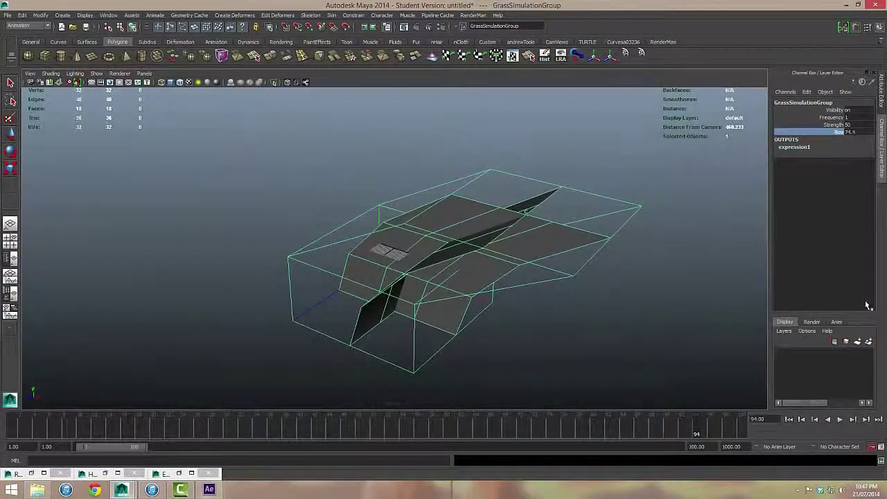
Step: Lower the Strength of GrassSimulationGroup and play back the animation to check the sway with the bias applied
left_click(855, 125)
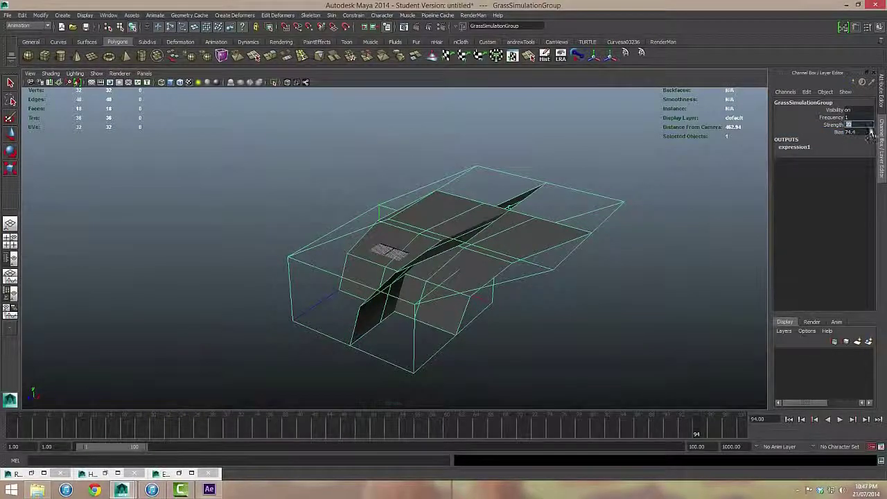
left_click(839, 420)
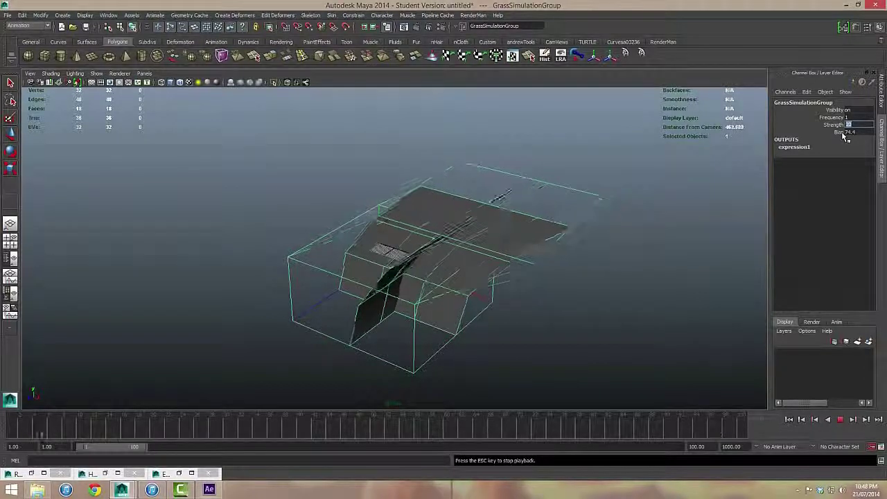
left_click(839, 419)
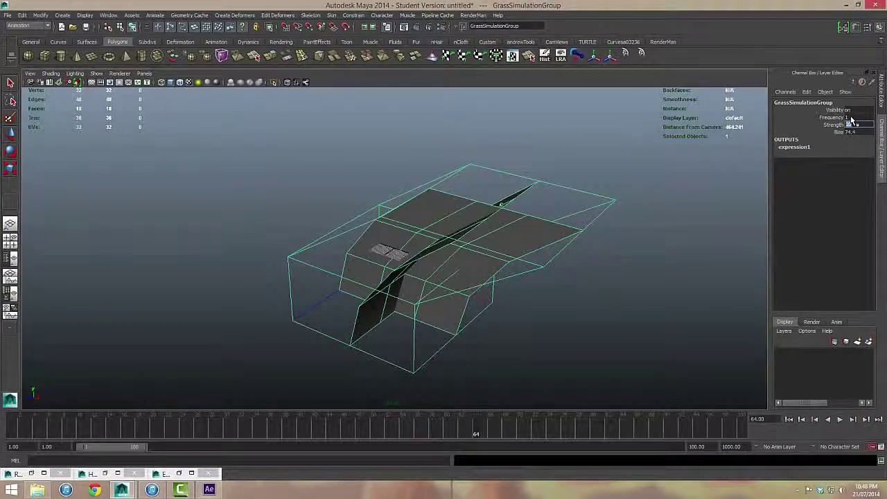
Step: Set GrassSimulationGroup's Frequency to 3, Strength to 10 and Bias to 0, and play back the animation to check the sway
left_click(852, 118)
key("Tab")
type("10")
key("Tab")
left_click(838, 420)
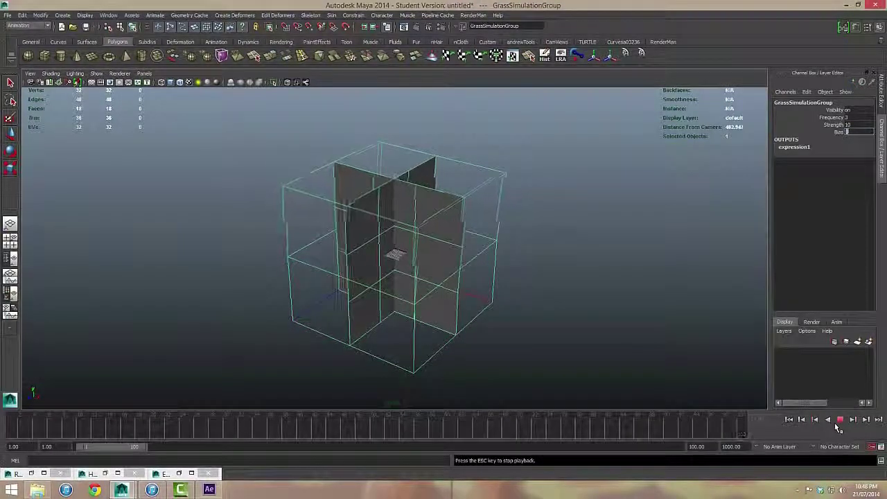
left_click(838, 420)
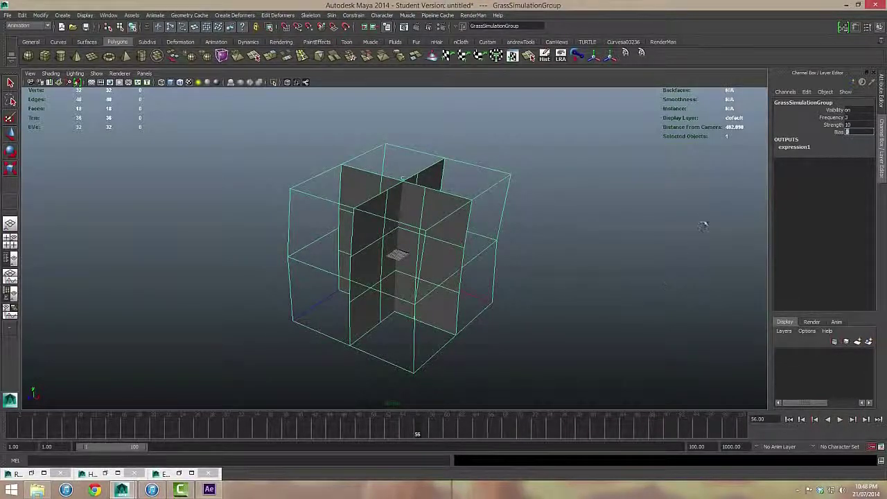
Step: Reselect GrassSimulationGroup and set its Frequency, Strength and Bias to 0
left_click(638, 236)
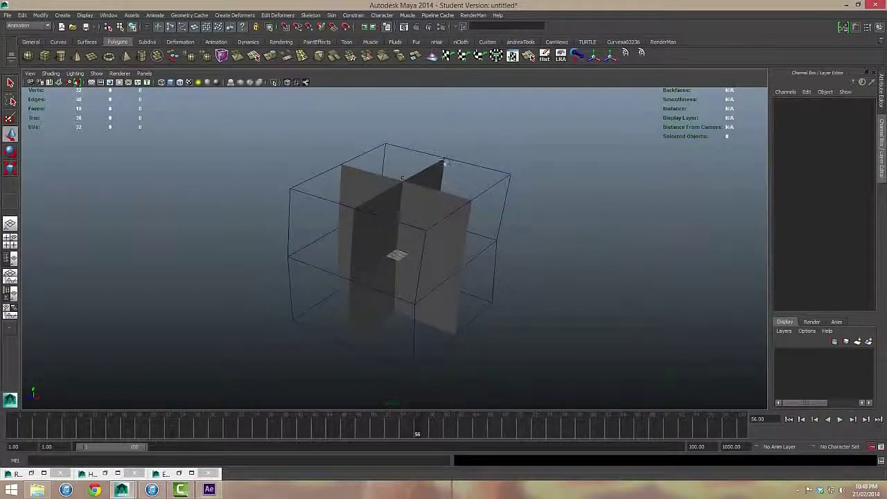
left_click(437, 182)
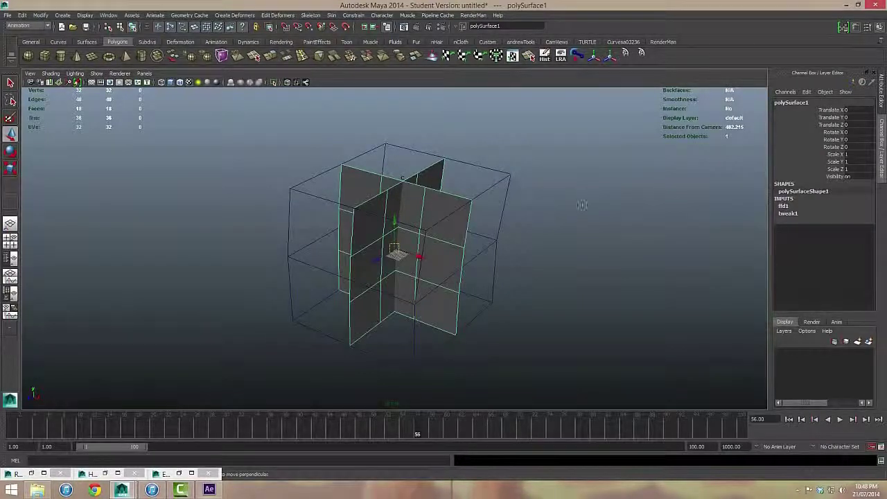
left_click(475, 192)
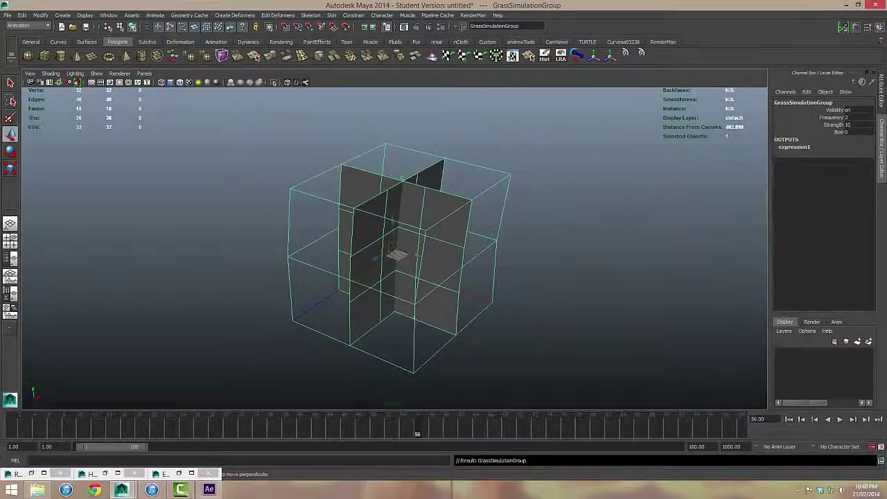
left_click(852, 118)
left_click_drag(853, 129, 856, 134)
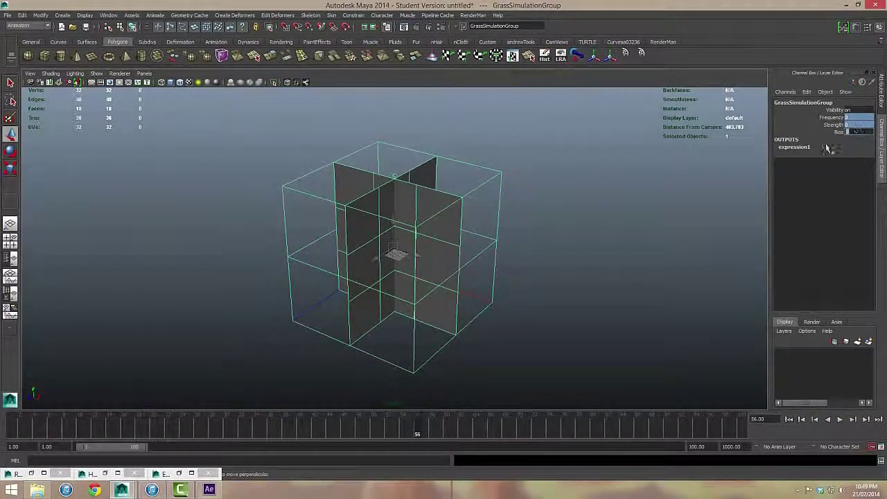
Step: Duplicate the crossed grass planes and move the copy along X to about -181, clear of the original
left_click(516, 239)
left_click(393, 205)
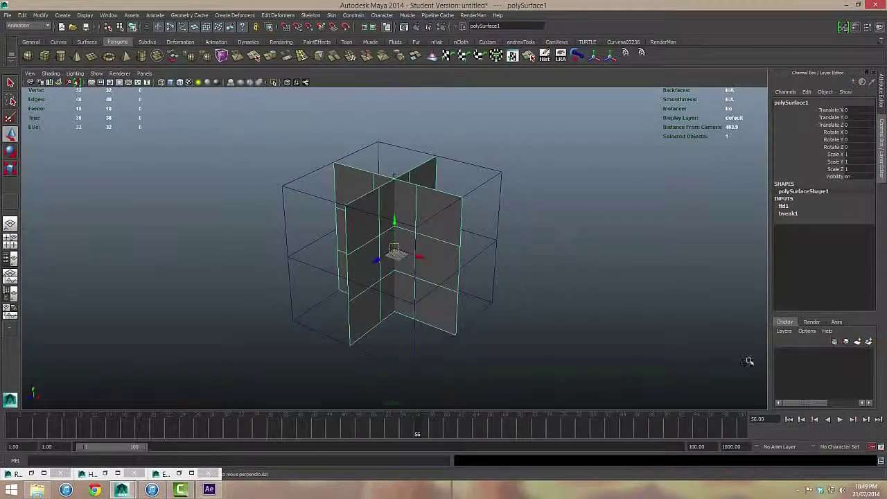
scroll(575, 287, "down", 1)
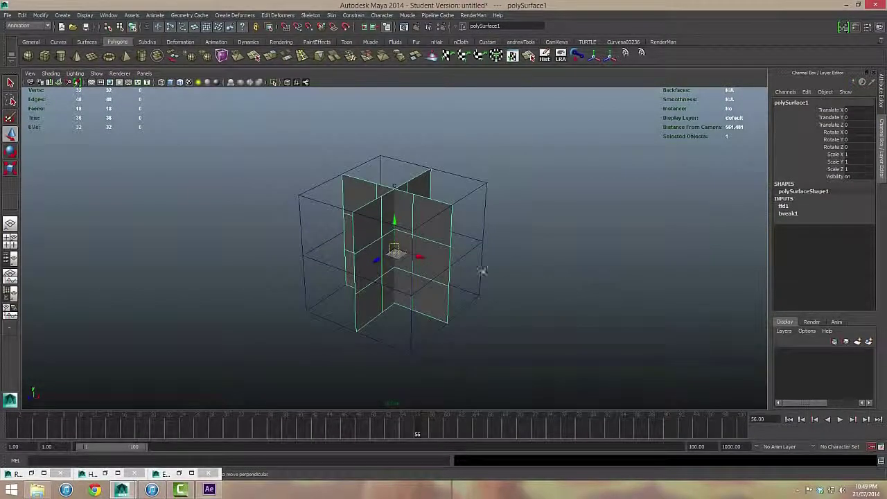
key("ctrl+d")
left_click_drag(418, 256, 228, 224)
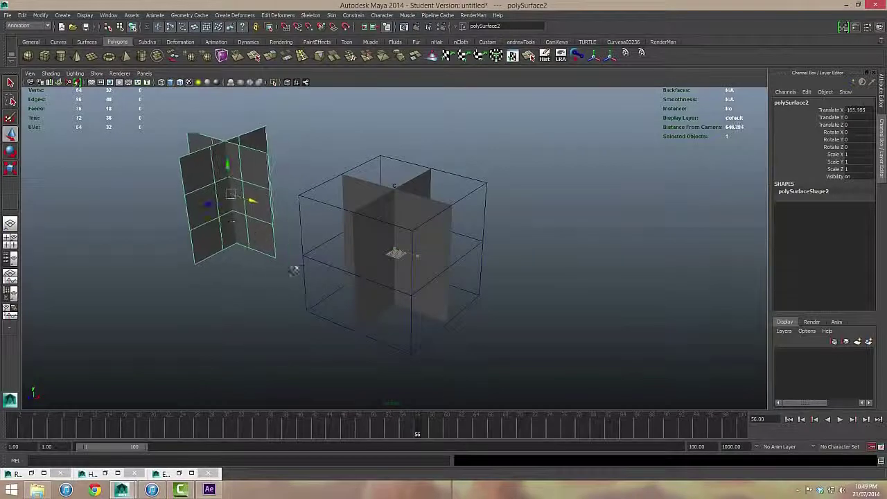
Step: Add a lattice with 2, 3, 2 divisions to the copied planes and create a cluster from its four top points
left_click(234, 15)
left_click(251, 38)
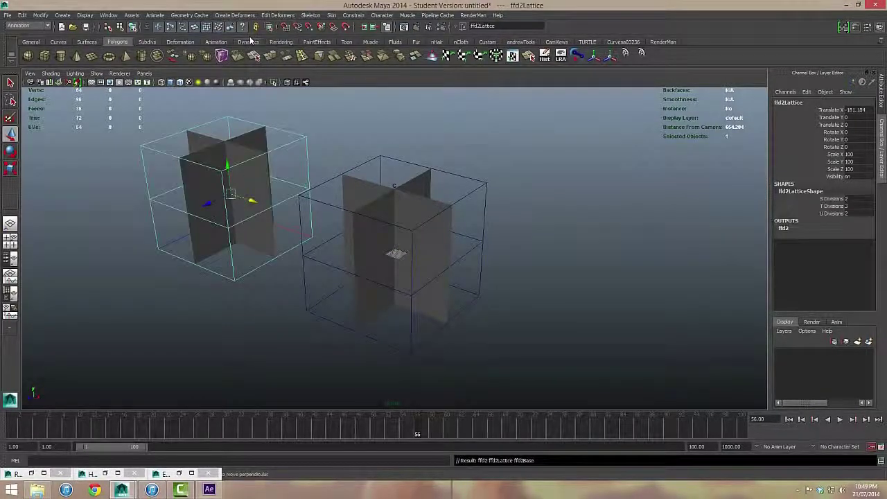
right_click(303, 137)
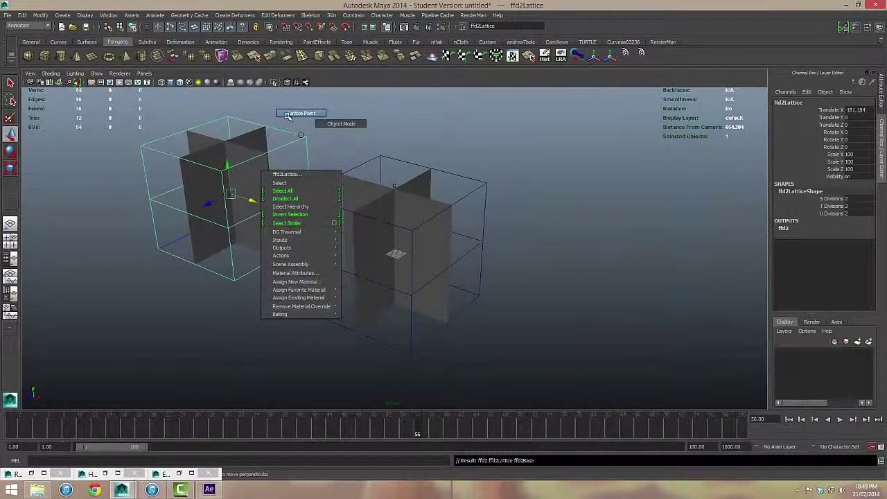
left_click(196, 111)
key("w")
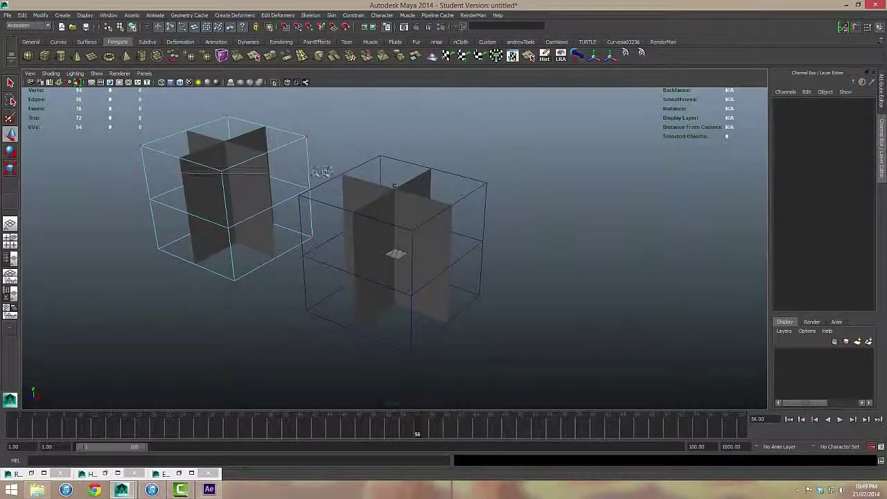
left_click_drag(328, 176, 132, 109)
left_click_drag(132, 110, 208, 95, "alt")
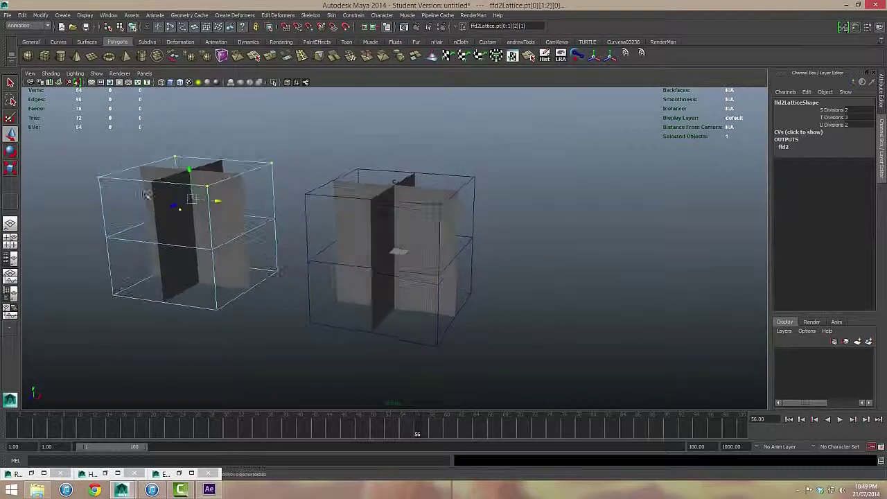
left_click(234, 15)
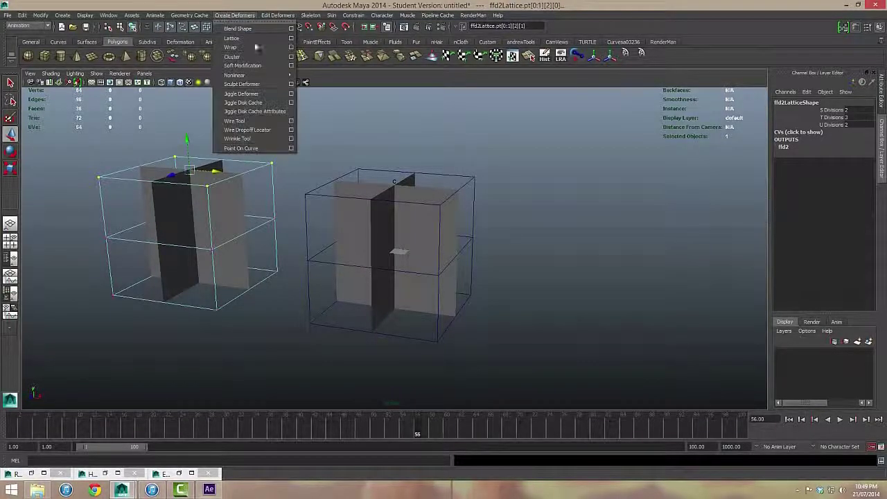
left_click(253, 62)
Step: Open the original cluster1Handle's Translate X expression, copy its full noise expression text, and close the expression editor
left_click_drag(263, 169, 326, 153, "alt")
left_click(385, 234)
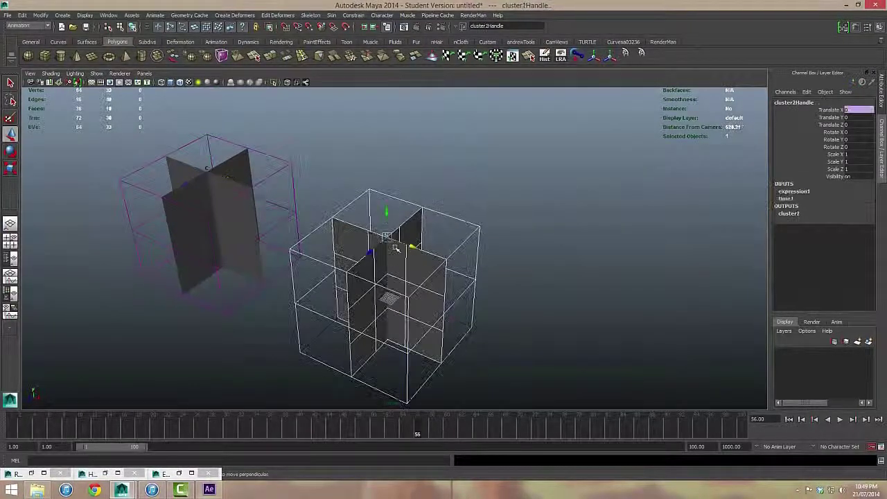
key("ctrl+z")
left_click(523, 292)
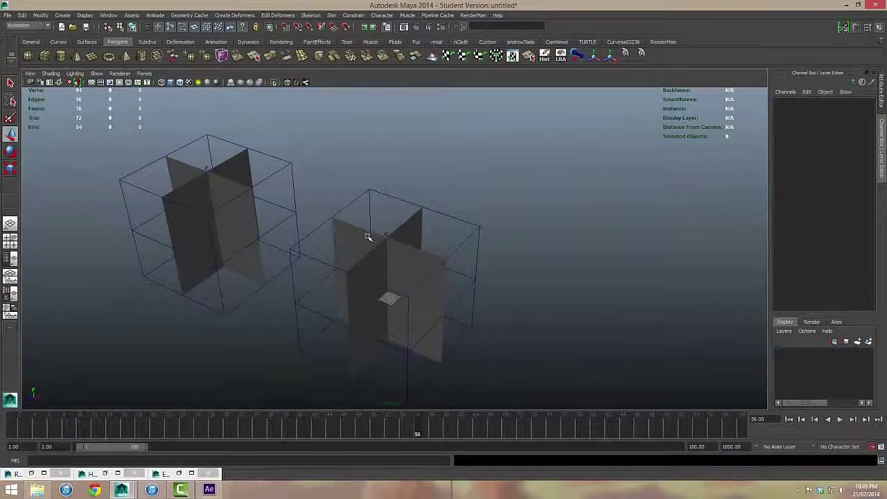
left_click(385, 239)
left_click(414, 284)
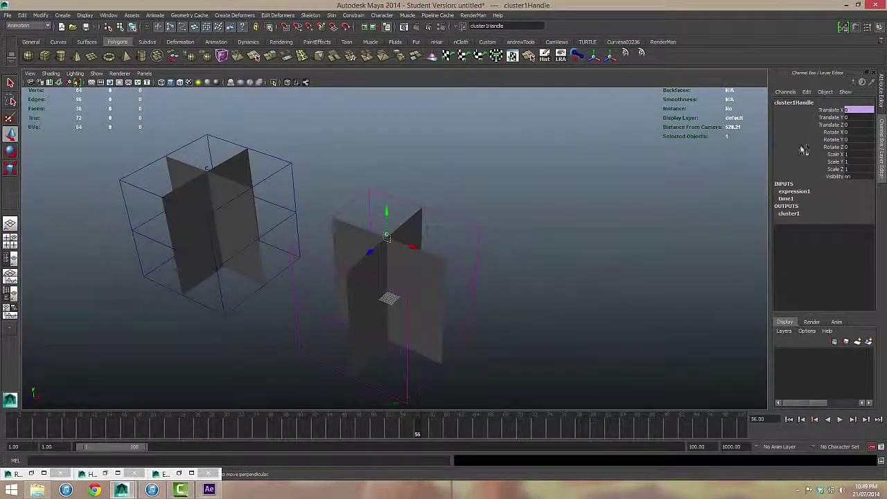
right_click(835, 111)
left_click(824, 124)
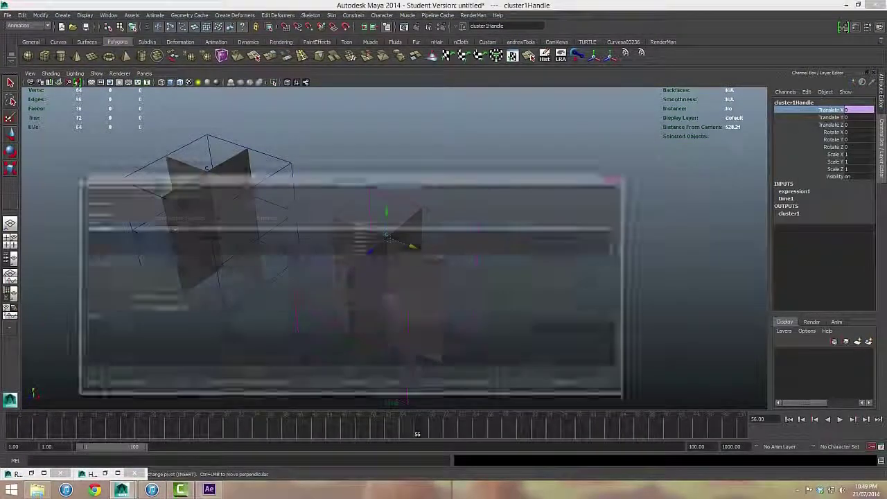
left_click_drag(667, 266, 55, 267)
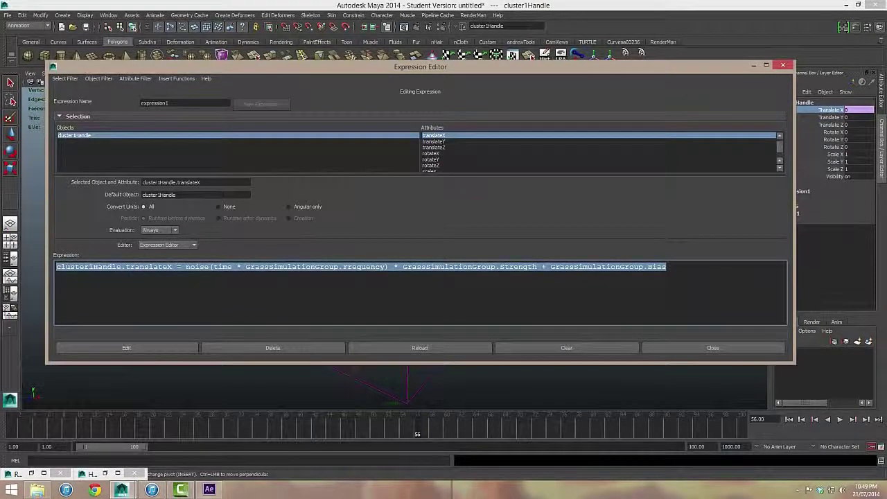
left_click(753, 64)
Step: Create a Translate X expression on the copy's cluster by pasting the noise expression and changing its target to cluster2Handle.translateX
left_click_drag(196, 158, 227, 183)
left_click_drag(198, 213, 259, 239, "shift")
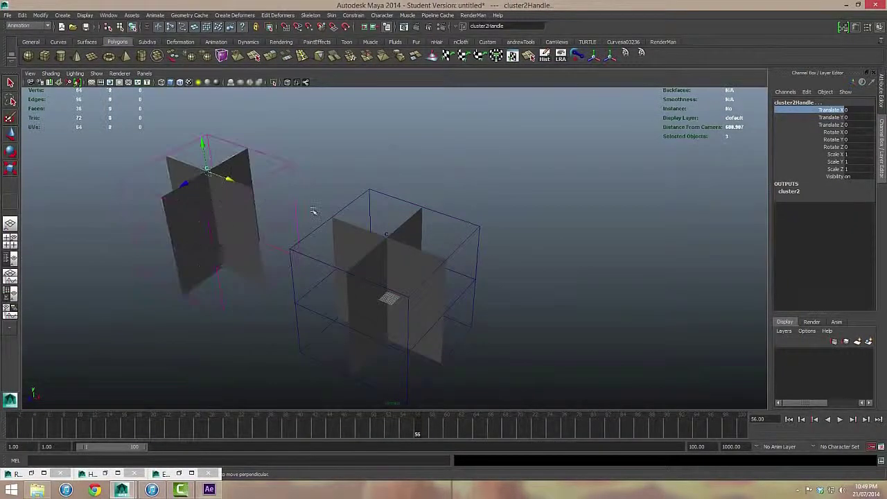
right_click(825, 111)
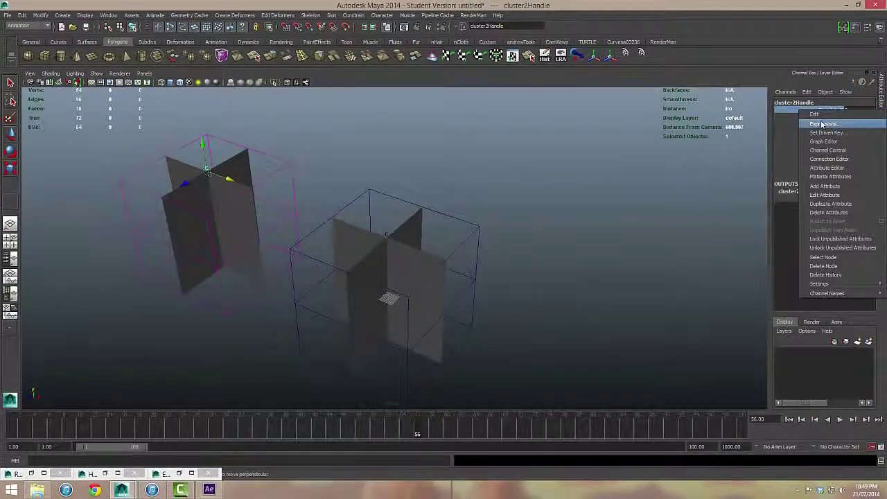
left_click(821, 124)
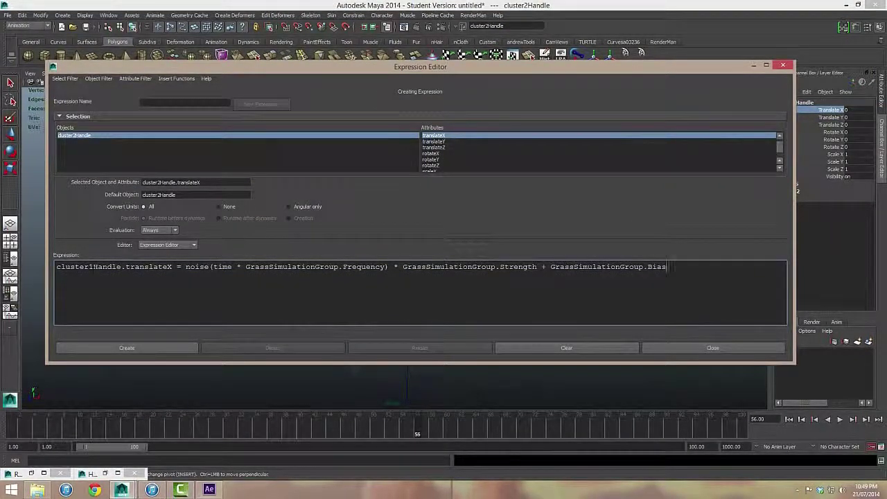
left_click(92, 267)
key("BackSpace")
type("2")
left_click(122, 347)
left_click(782, 65)
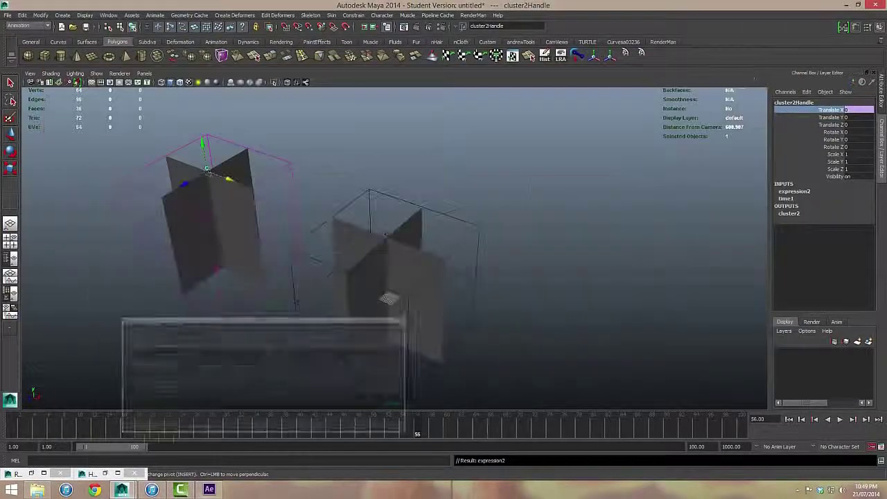
Step: Select GrassSimulationGroup from the original planes, set its Frequency to 3, and enter a new Strength
left_click(534, 183)
left_click(425, 273)
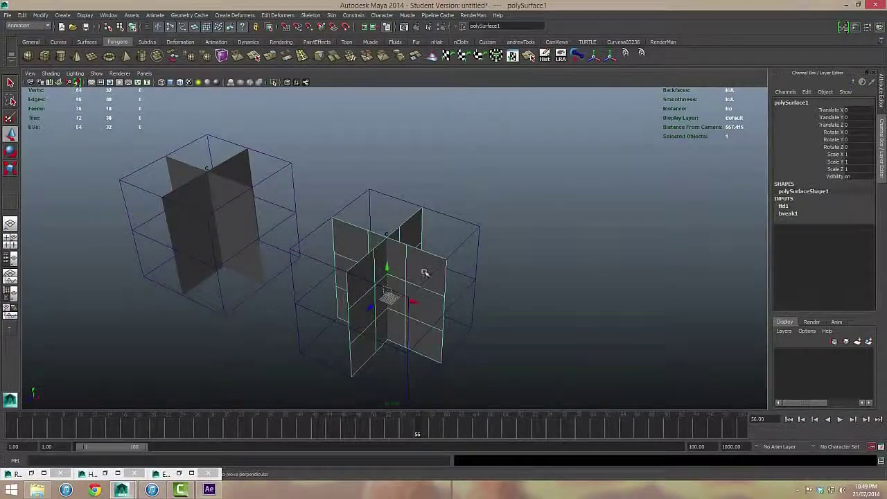
key("Up")
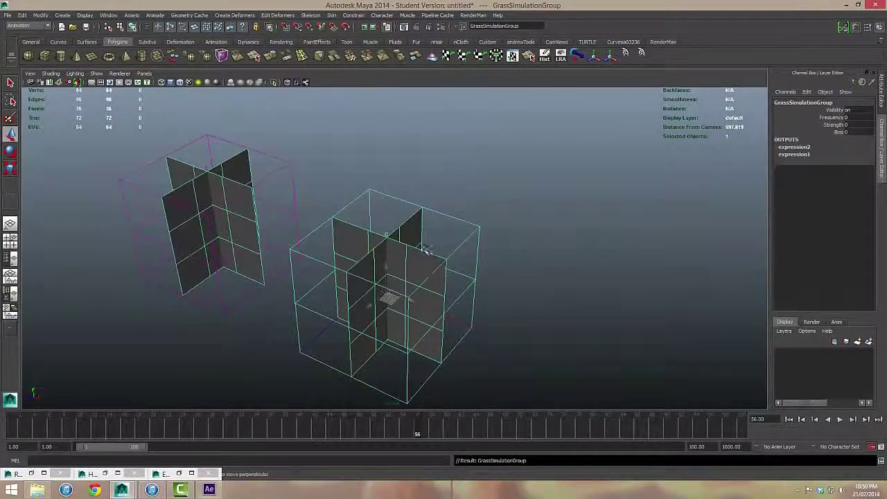
double_click(847, 117)
type("3")
key("Tab")
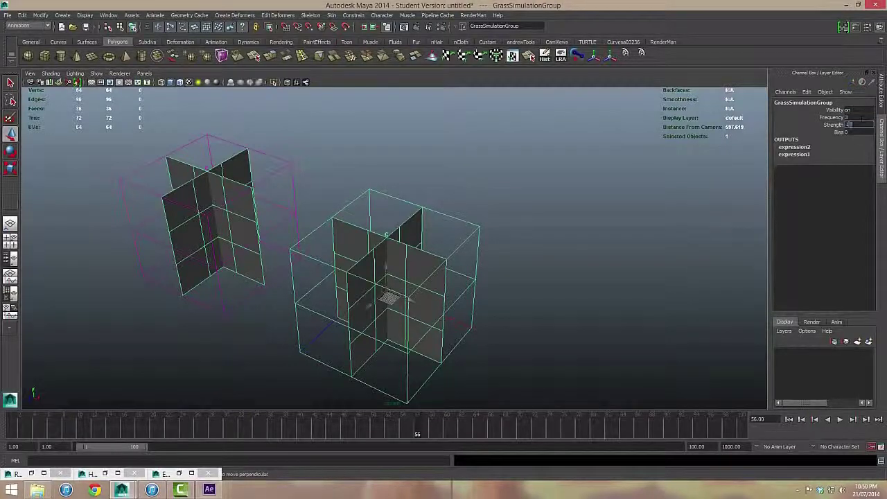
Step: Play back the animation to check the sway of both grass plants, and return to the first frame
left_click(840, 419)
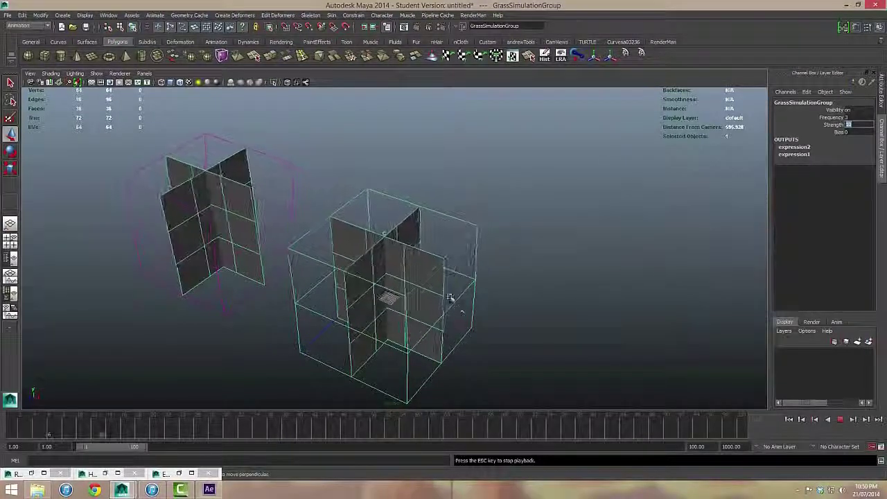
left_click(840, 419)
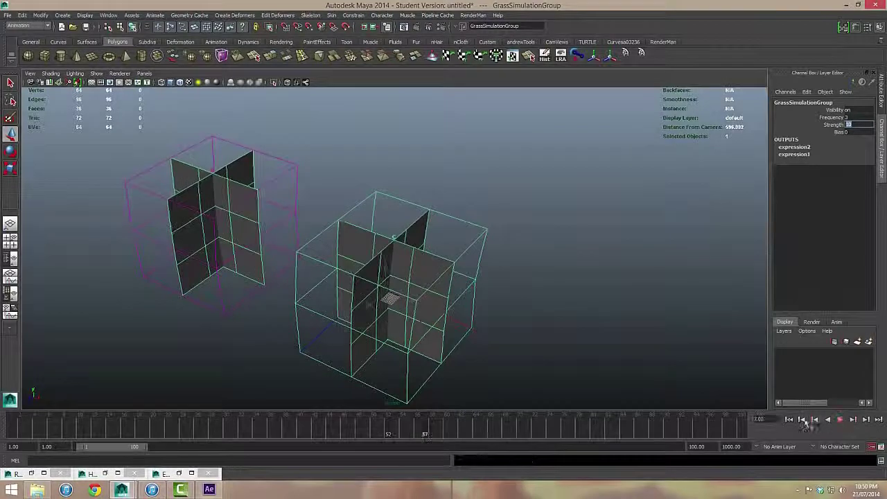
left_click(790, 419)
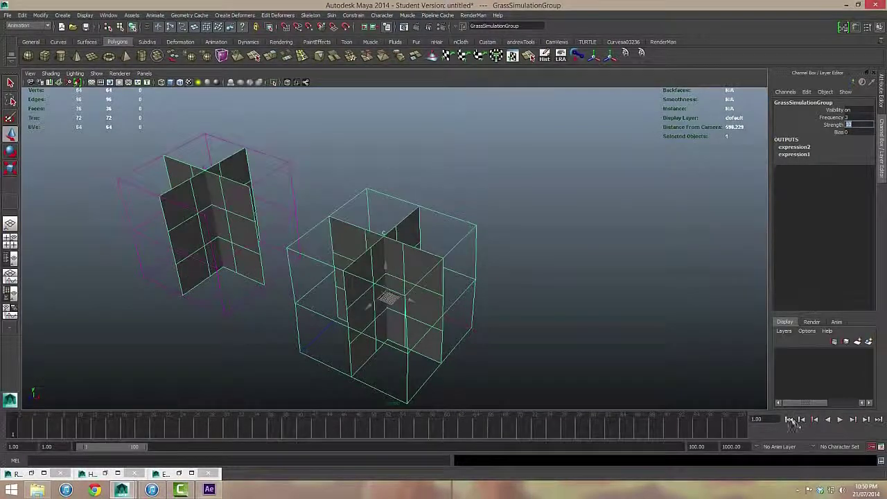
Step: Assign a new Lambert material to the original crossed grass planes
left_click(534, 304)
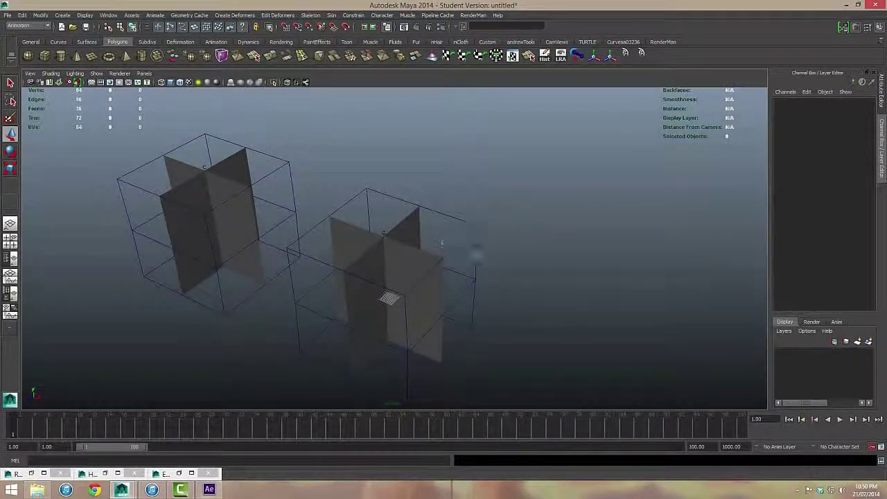
left_click_drag(503, 271, 511, 244, "alt")
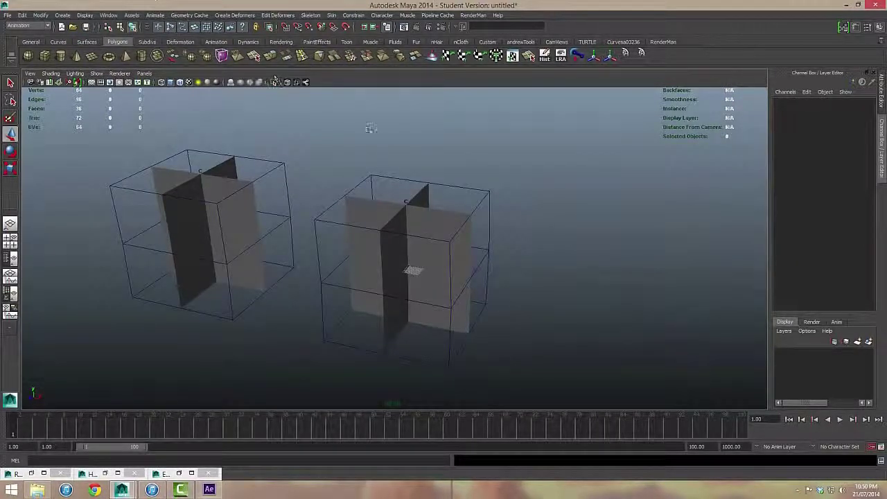
left_click(361, 205)
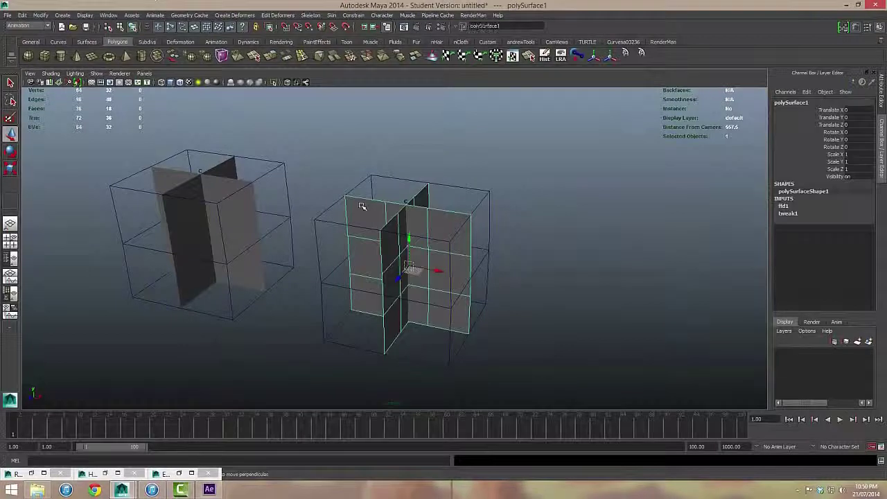
right_click_drag(361, 207, 378, 377)
left_click_drag(334, 166, 355, 89)
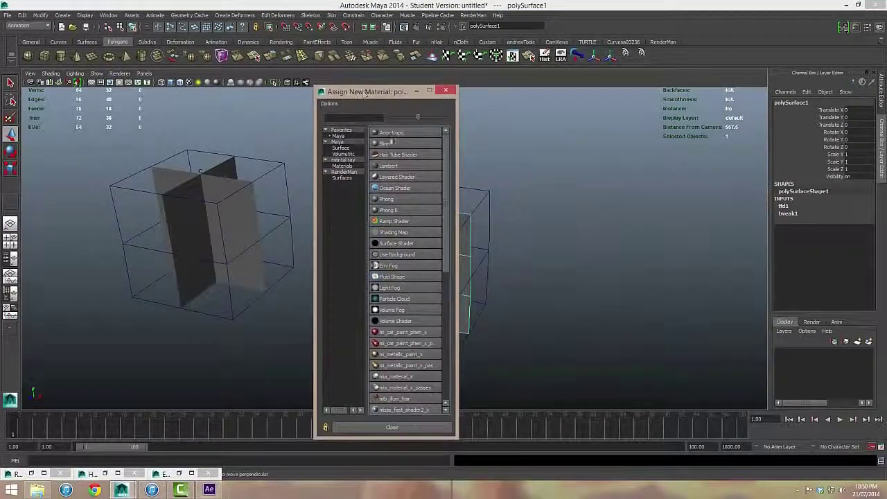
left_click(385, 168)
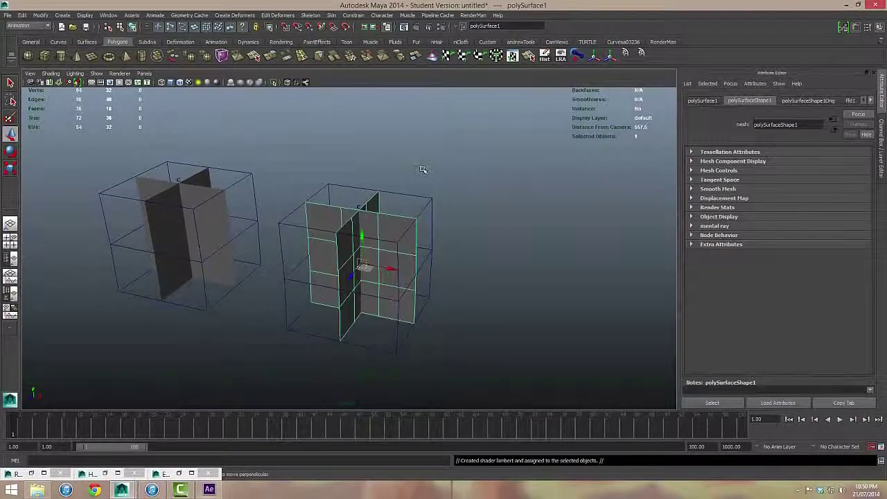
Step: Connect a File texture to the Color of the original planes' new Lambert material
scroll(795, 102, "down", 4)
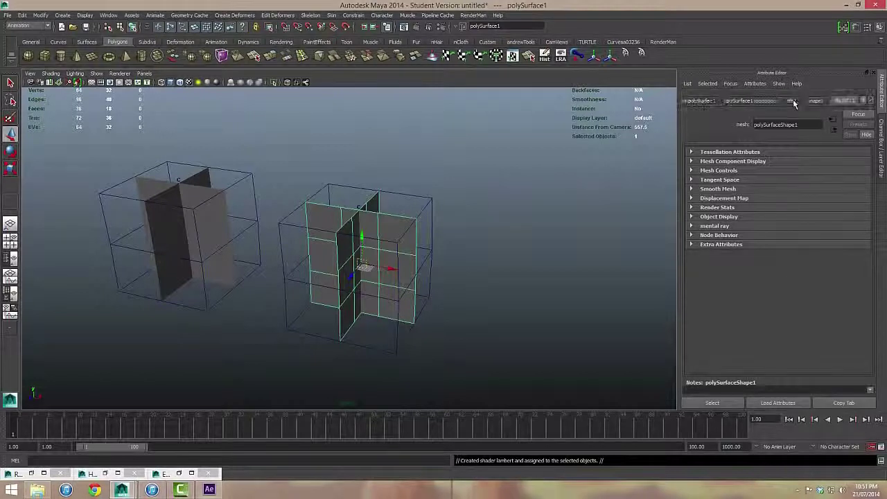
left_click(815, 103)
left_click(841, 101)
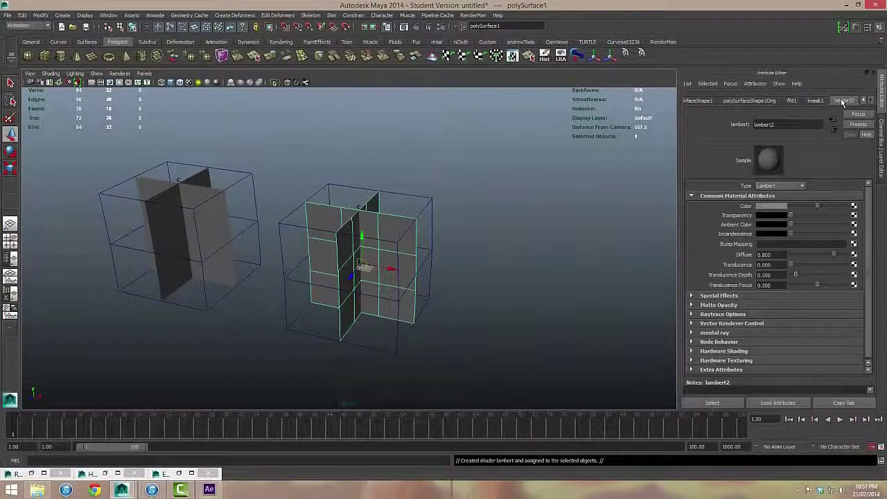
left_click(853, 206)
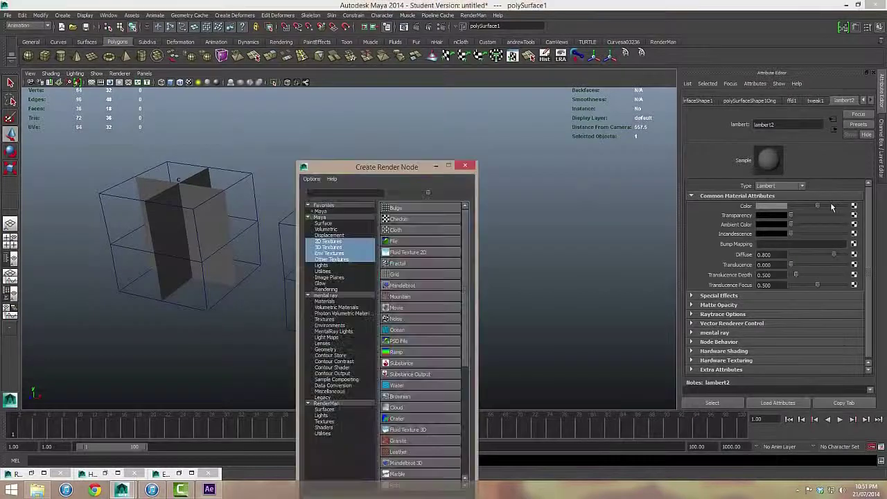
left_click_drag(398, 167, 411, 115)
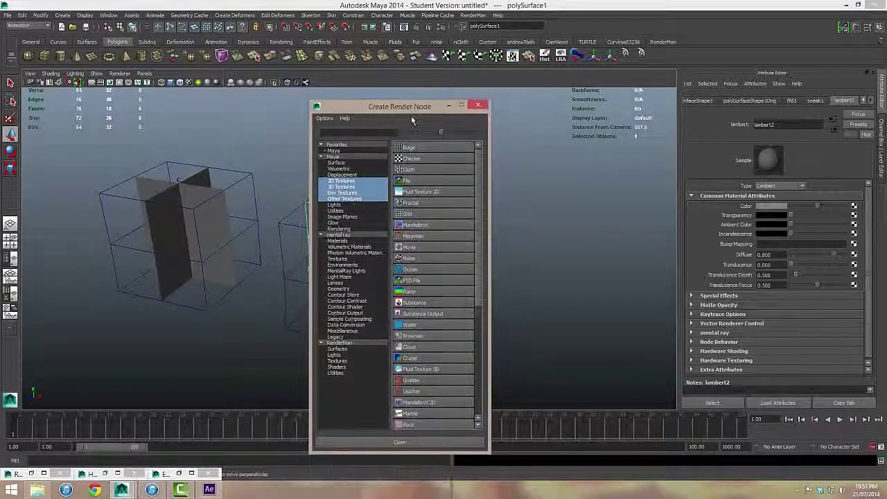
left_click(406, 181)
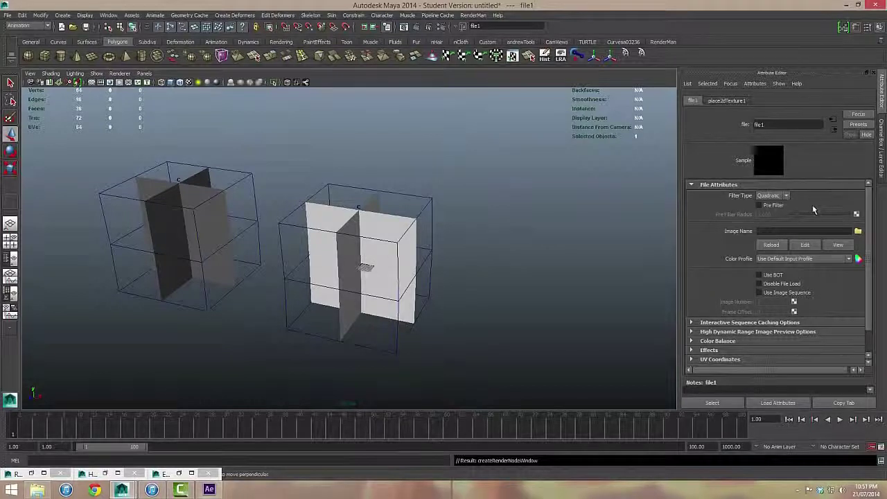
Step: Set the file texture's Filter Type to Off and load TallGrass.png from the Desktop as its image
left_click(772, 196)
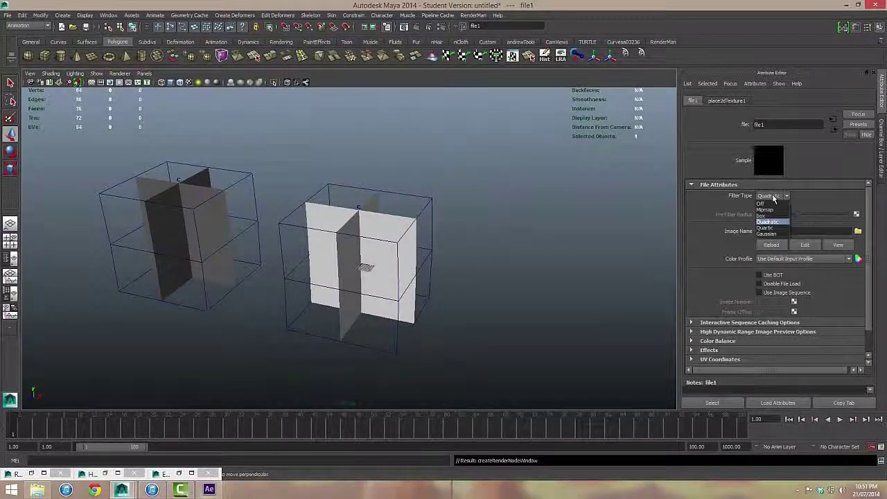
left_click(769, 203)
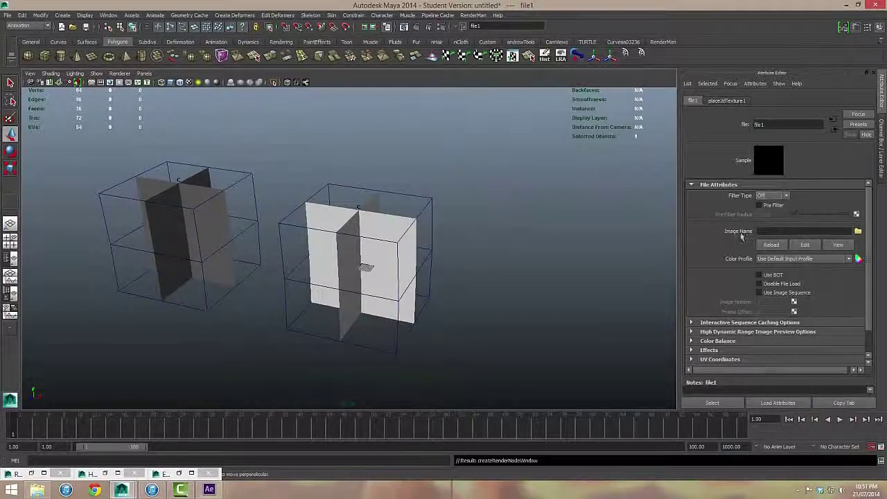
left_click(857, 233)
left_click(198, 143)
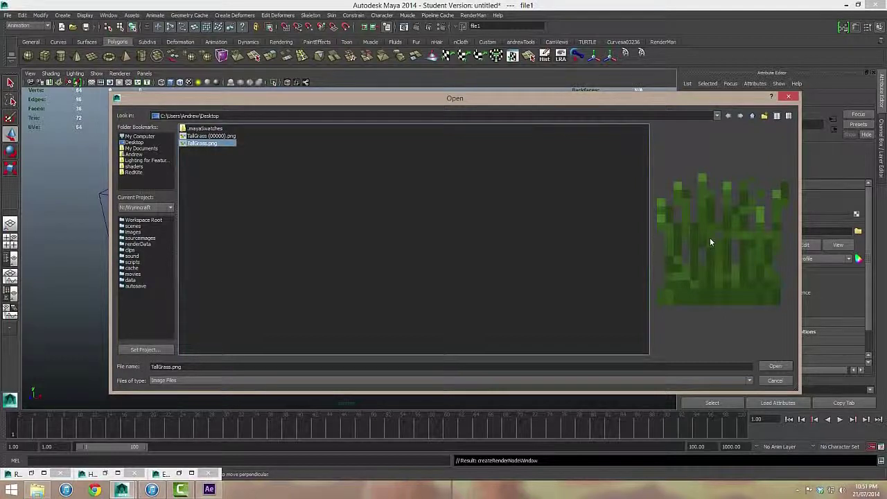
left_click(772, 366)
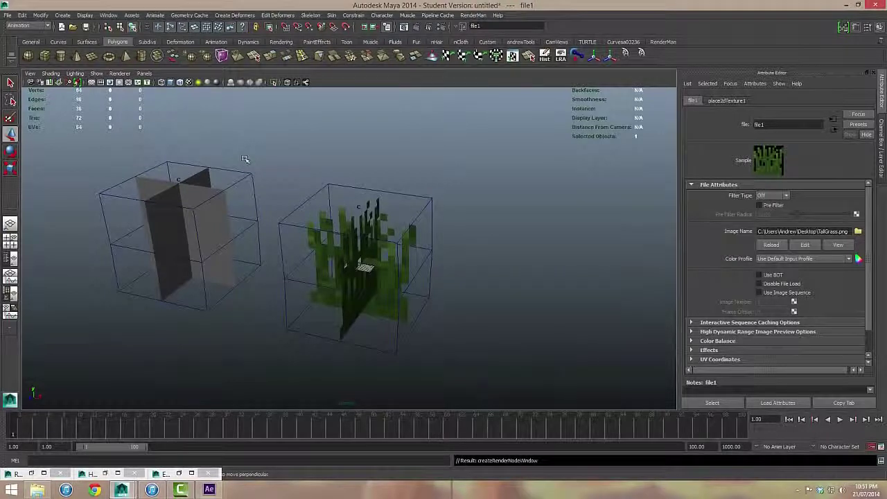
Step: Assign the textured Lambert material to the copied grass planes and rename the material TallGrass_Tex
left_click(202, 178)
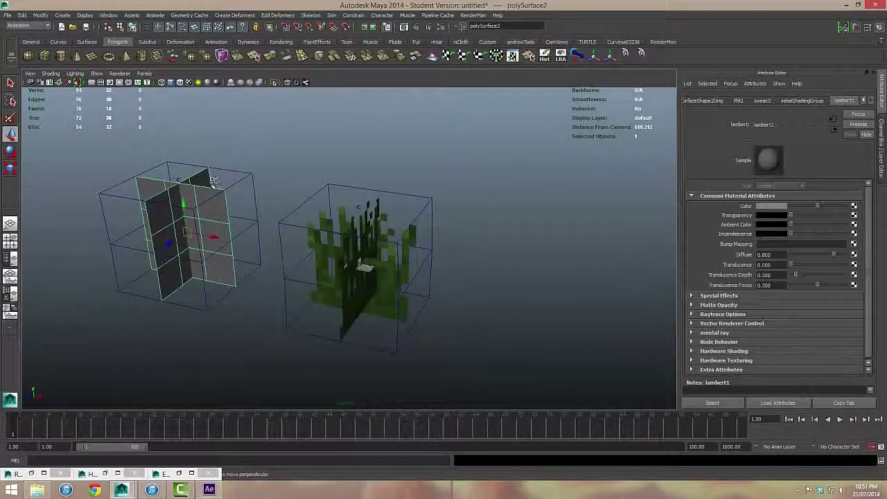
right_click_drag(199, 183, 258, 377)
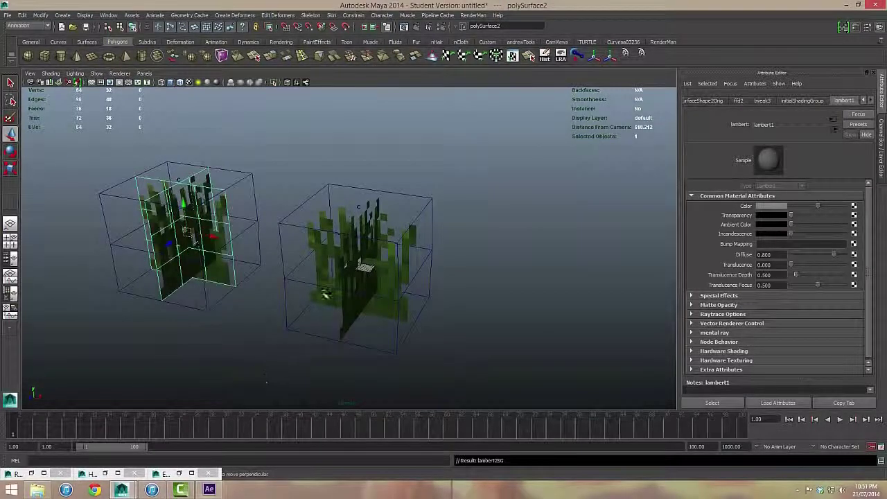
left_click(822, 101)
left_click(818, 101)
left_click(842, 102)
left_click_drag(780, 124, 660, 129)
type("TallGrass")
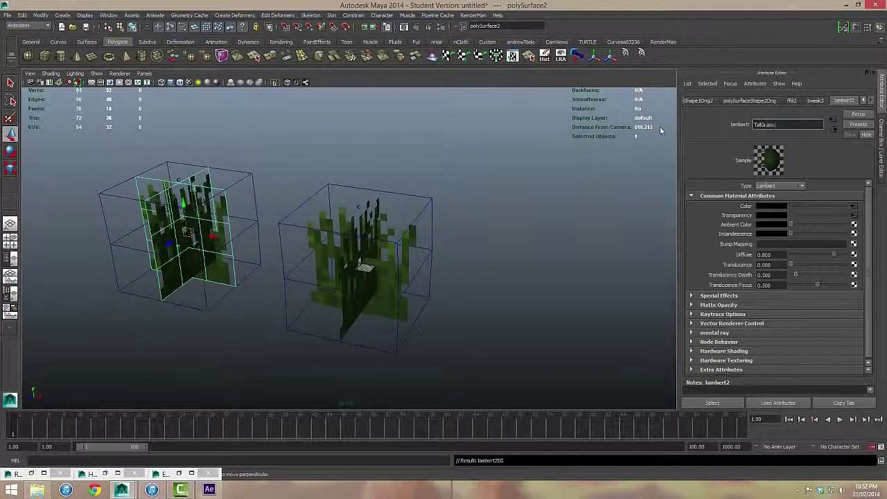
type("_Tex")
key("Return")
Step: Deselect everything and play back the animation to check the sway of the two textured grass plants
left_click(538, 286)
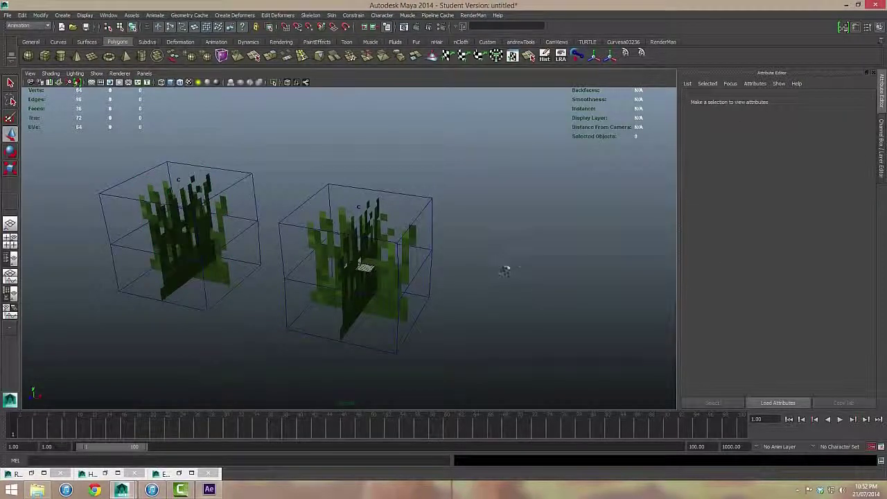
left_click_drag(501, 261, 555, 260, "alt")
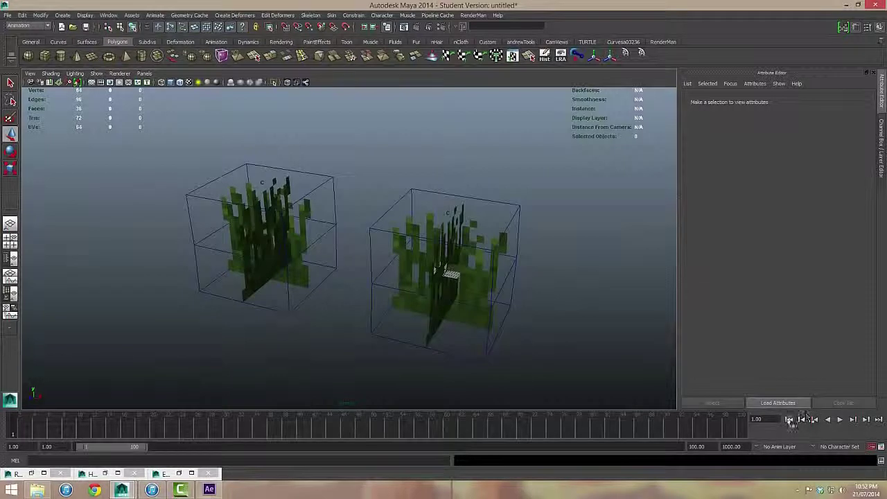
left_click(838, 420)
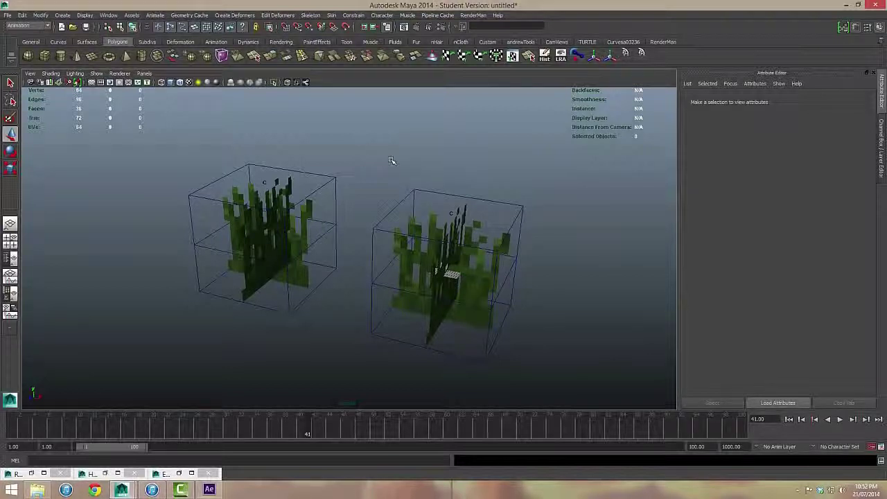
Step: Select GrassSimulationGroup by way of the original grass planes and examine its Frequency, Strength and Bias channels
left_click(483, 236)
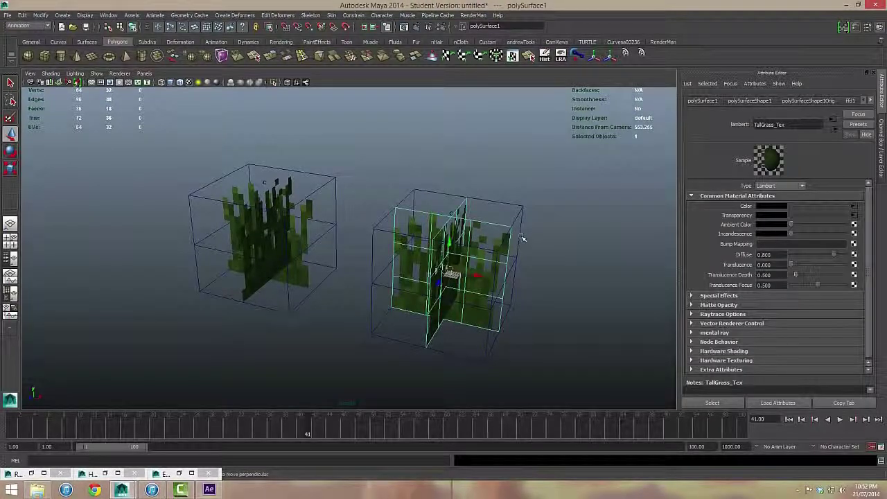
key("Up")
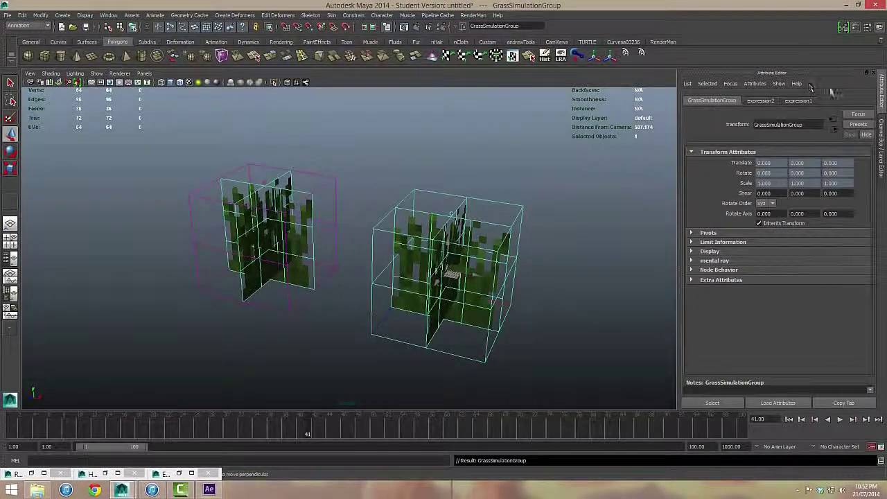
left_click(881, 126)
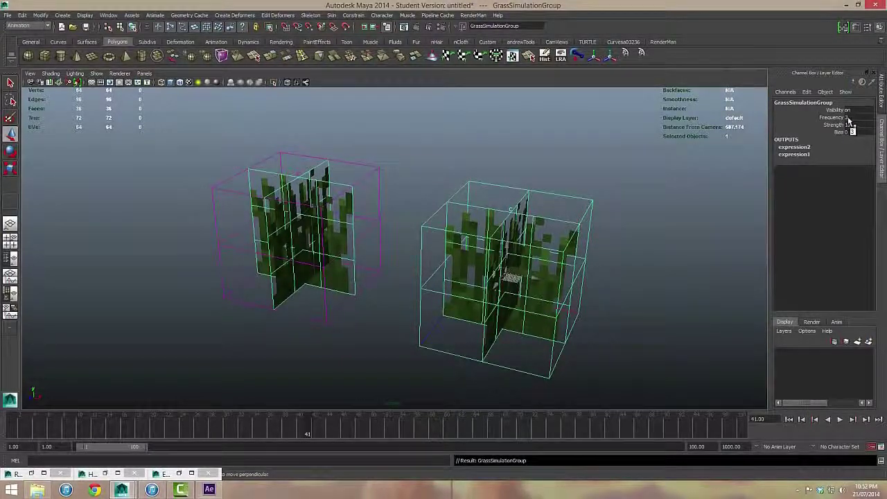
left_click_drag(627, 290, 568, 252, "alt")
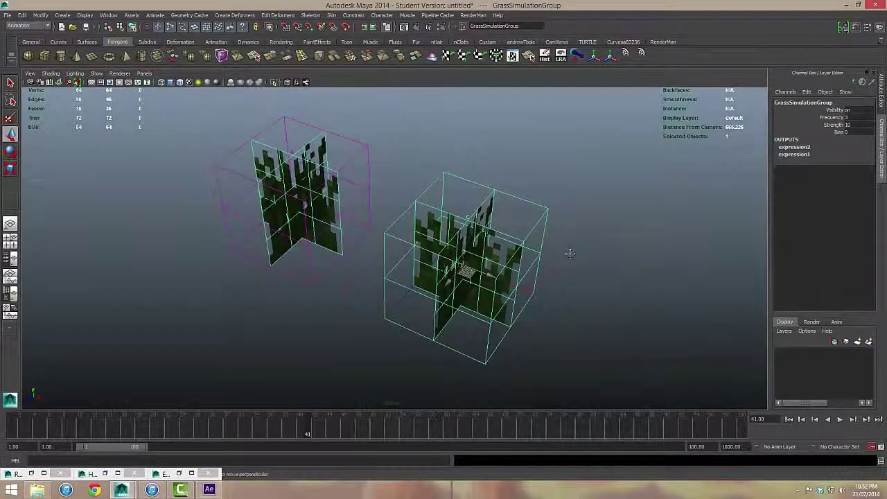
Step: Deselect the group and play back the animation to inspect the direction in which both grass plants sway
left_click(589, 214)
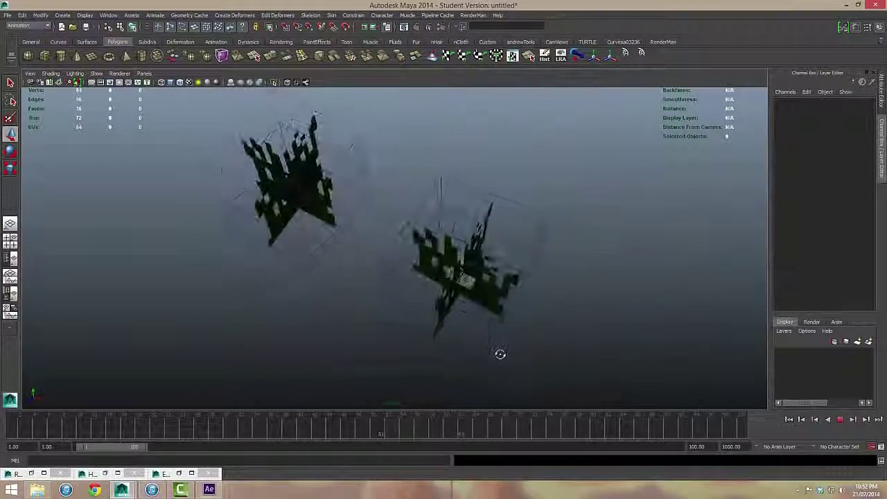
left_click(840, 420)
left_click_drag(606, 331, 591, 297, "alt")
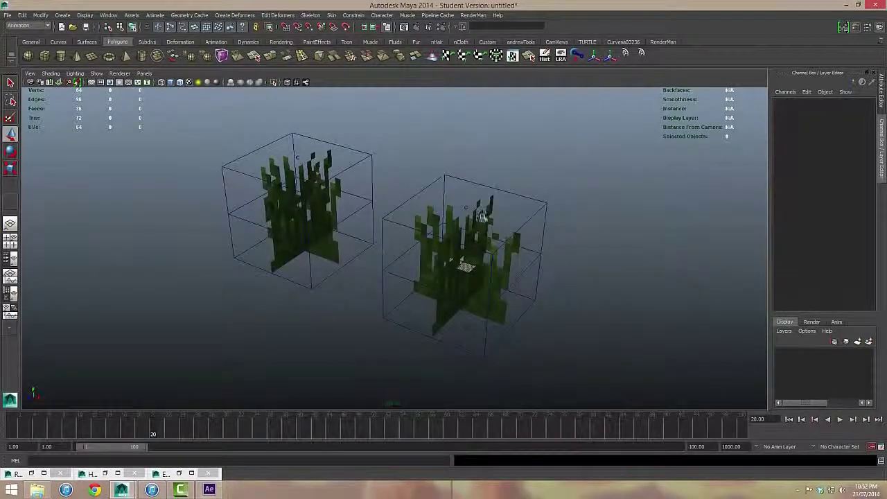
Step: Edit the Translate X expression of cluster1Handle so its noise formula drives cluster1Handle.translateZ, and minimise the Expression Editor
left_click(482, 216)
left_click(840, 110)
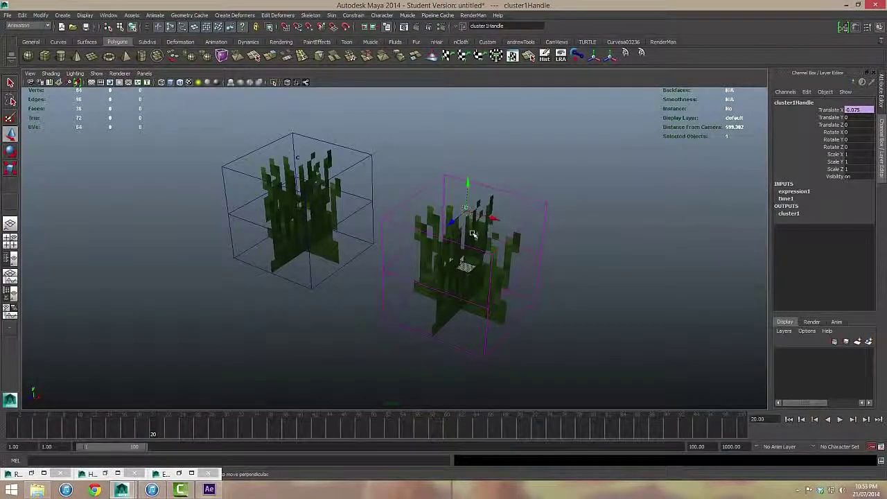
left_click(831, 109)
right_click(827, 117)
left_click(825, 122)
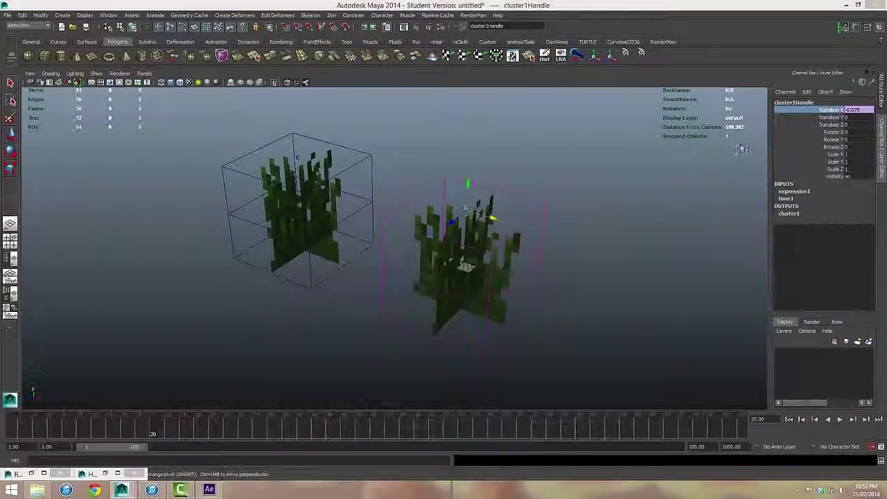
left_click_drag(714, 263, 14, 250)
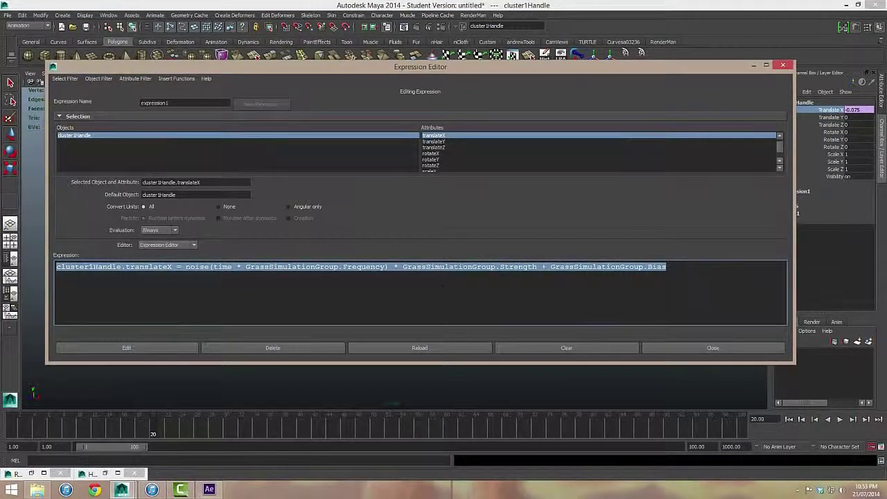
left_click(443, 284)
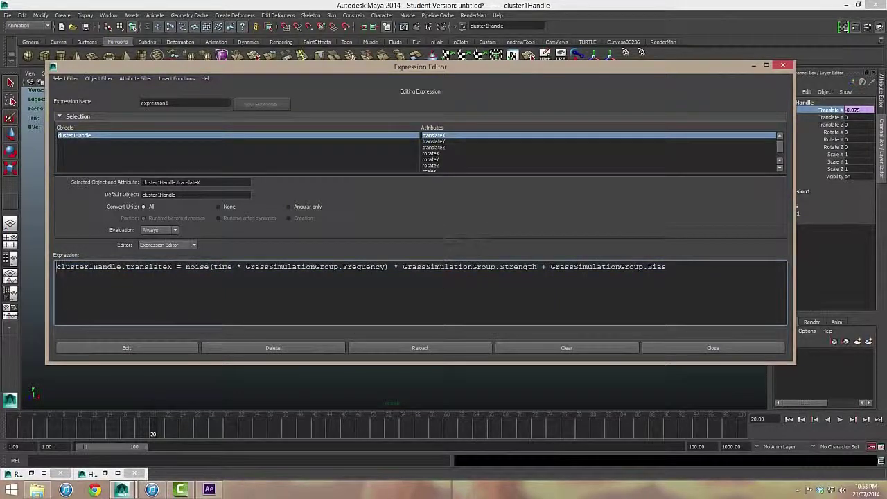
left_click(172, 267)
key("BackSpace")
type("Z")
left_click(126, 348)
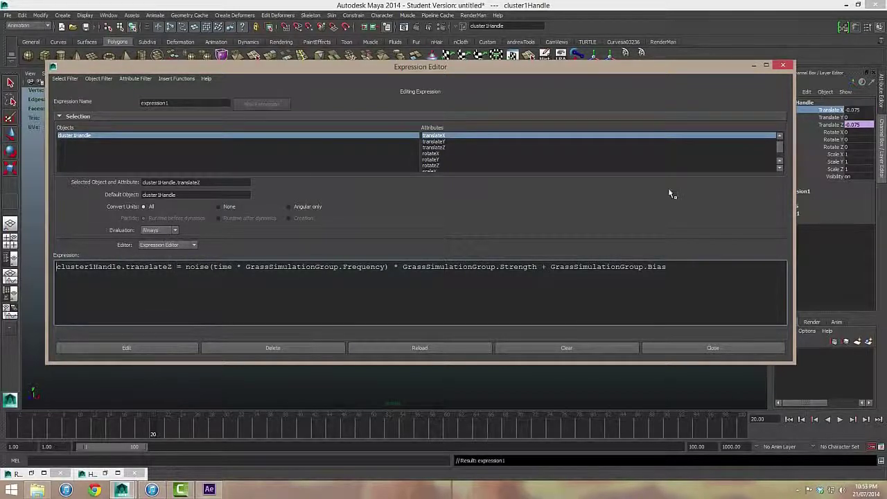
left_click(754, 66)
Step: Play the animation from the first frame and compare the two plants' sway directions from above and from the side
left_click(575, 277)
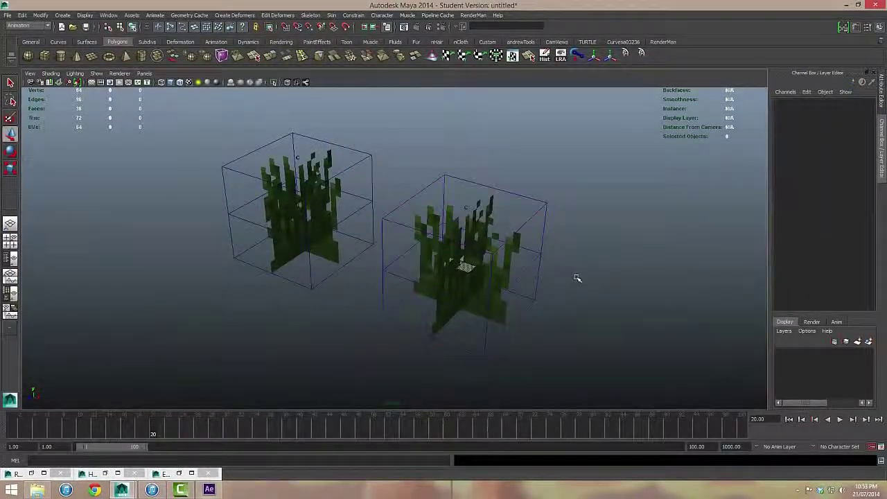
left_click(518, 237)
left_click(790, 419)
left_click(838, 420)
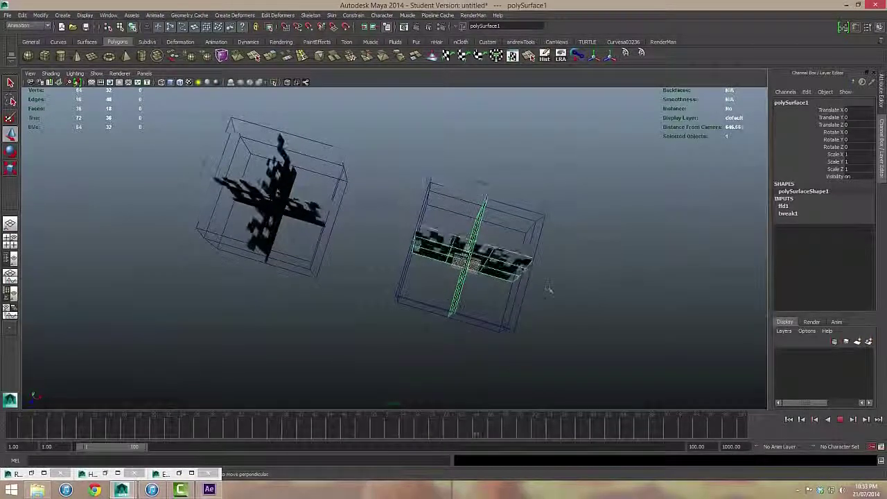
left_click_drag(527, 267, 523, 247, "alt")
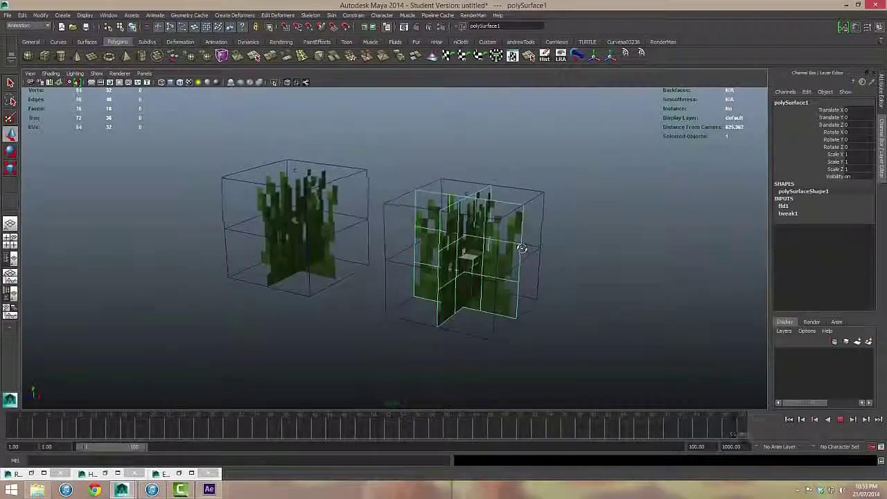
left_click(840, 419)
left_click_drag(614, 271, 568, 287, "alt")
Step: Show the Attribute Editor, clear the selection and play back the sway of both grass plants once more
left_click(877, 105)
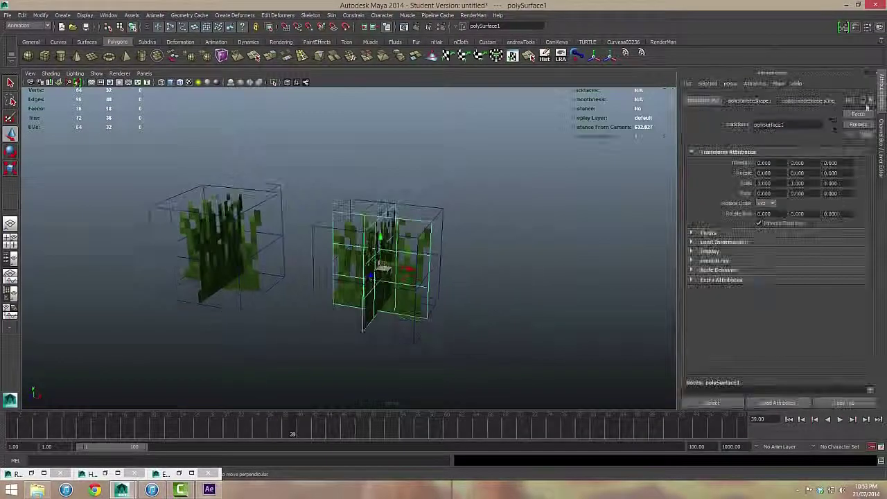
left_click(469, 275)
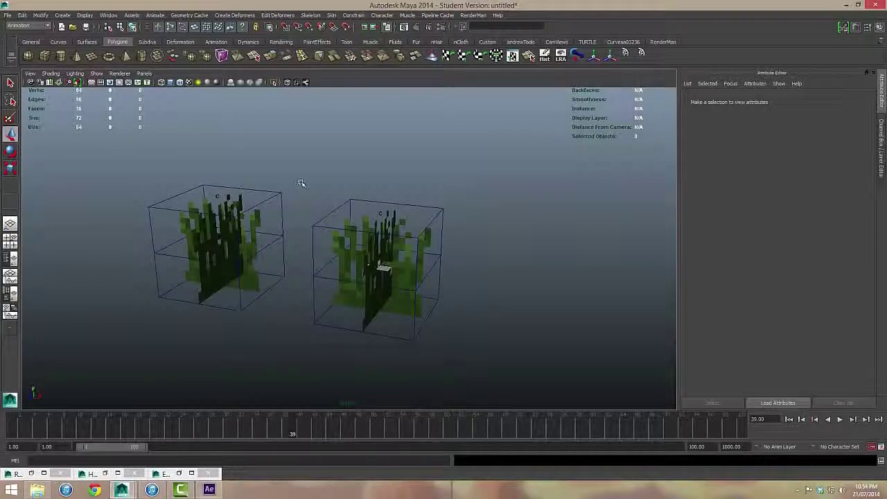
left_click_drag(301, 182, 469, 259)
left_click(469, 287)
left_click(839, 419)
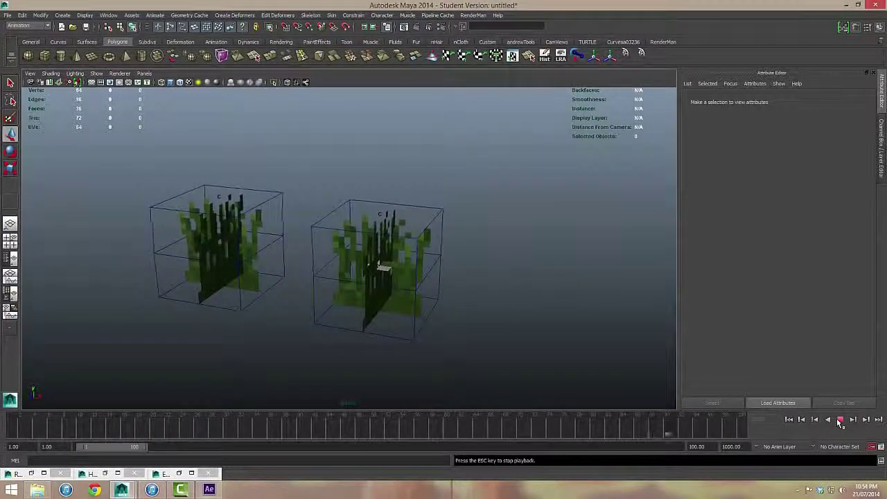
left_click(839, 420)
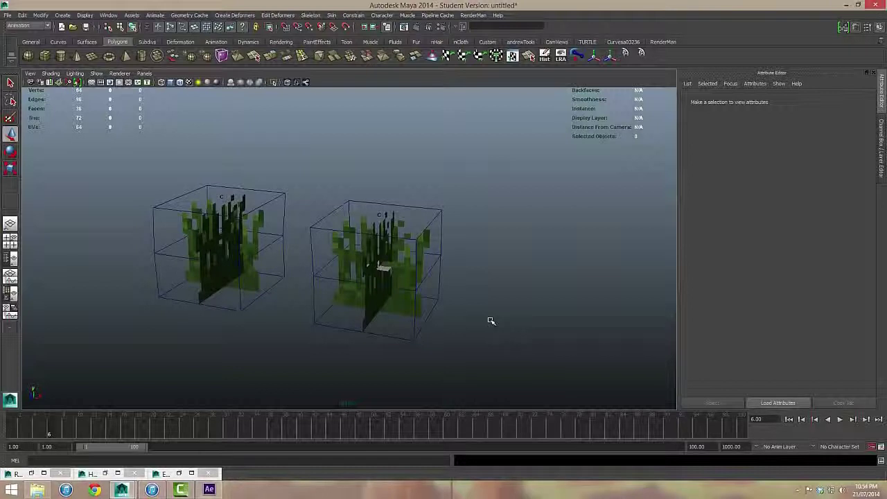